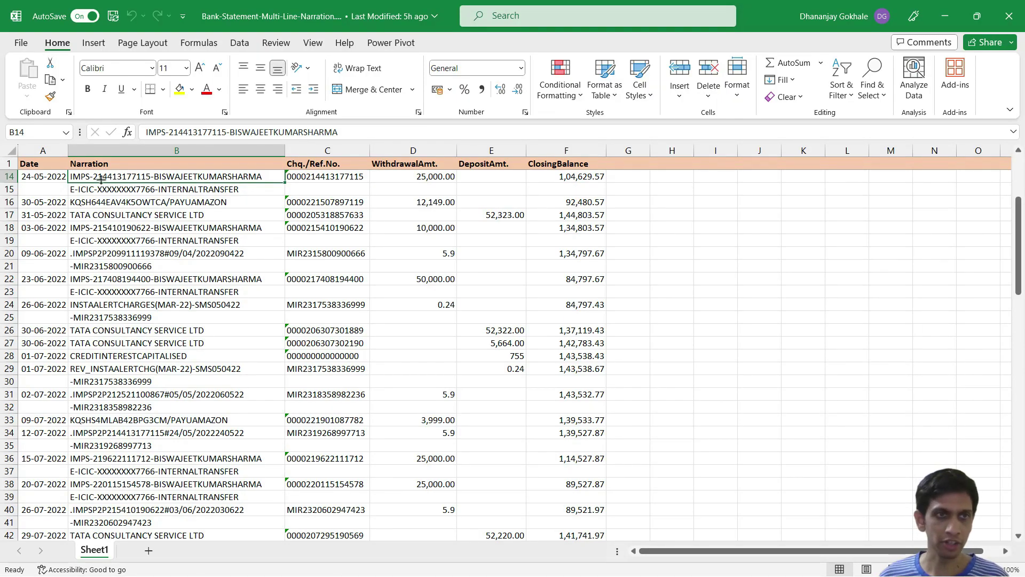
# Inspect the multi-line narrations in column B, such as B15, B19 and B71
pyautogui.click(104, 189)
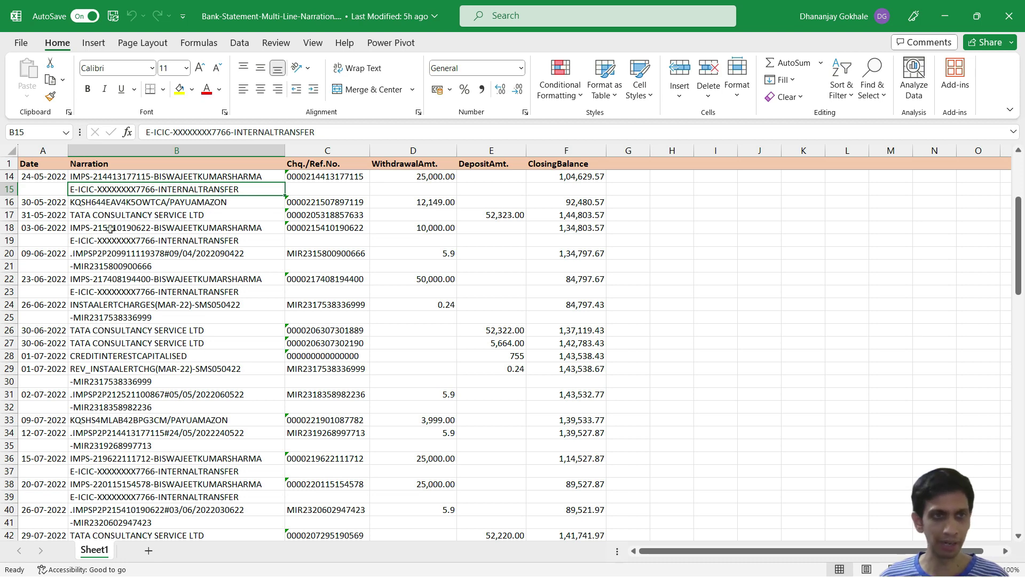
pyautogui.click(87, 215)
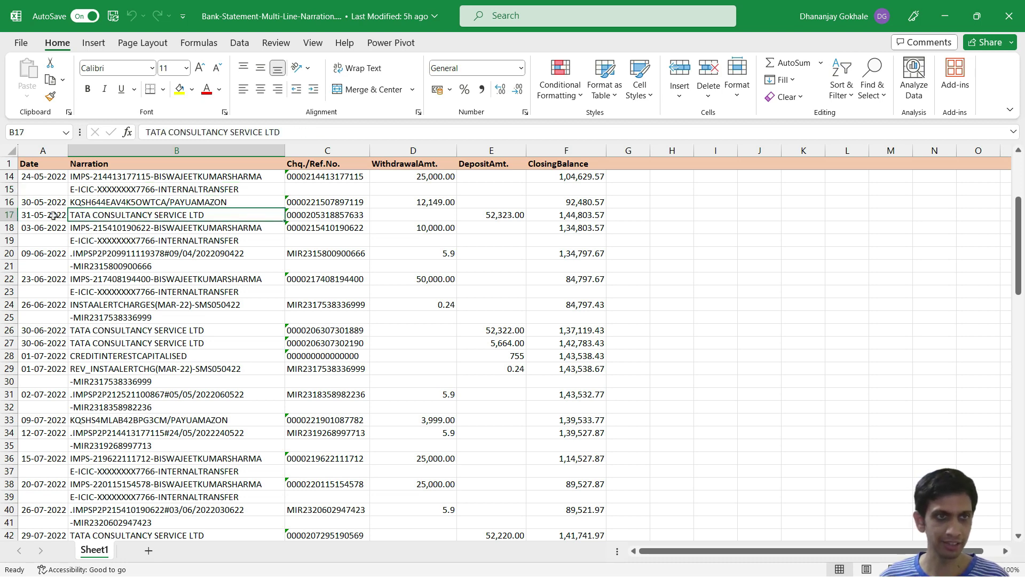
pyautogui.click(87, 239)
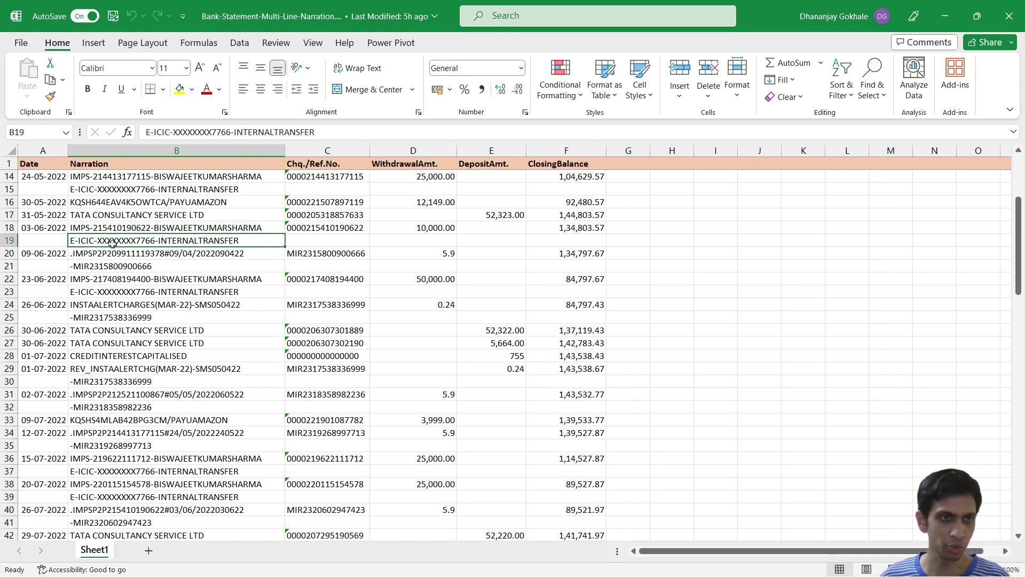
pyautogui.scroll(-12, 128, 262)
pyautogui.scroll(-4, 140, 294)
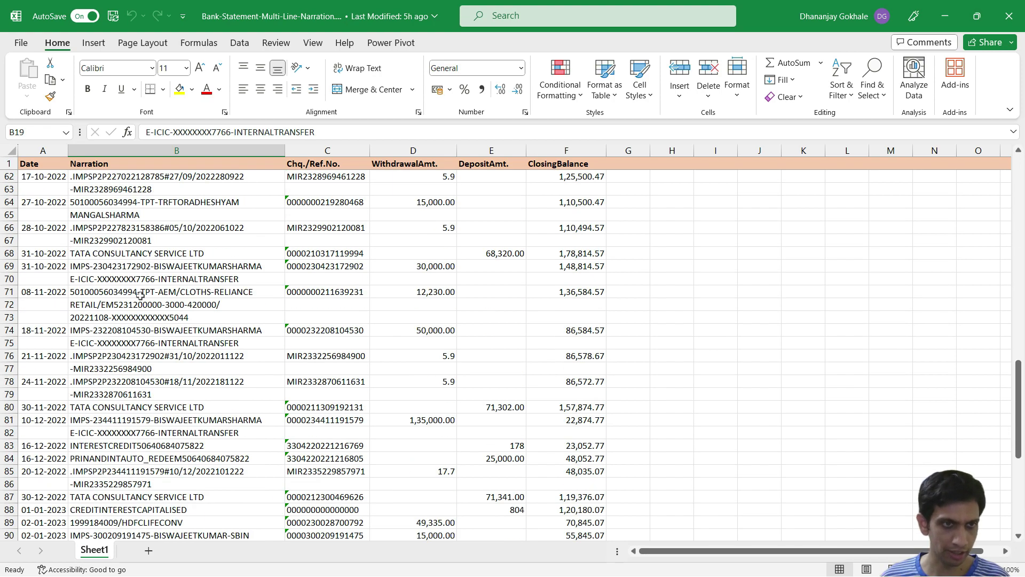
pyautogui.moveTo(108, 292); pyautogui.dragTo(106, 314)
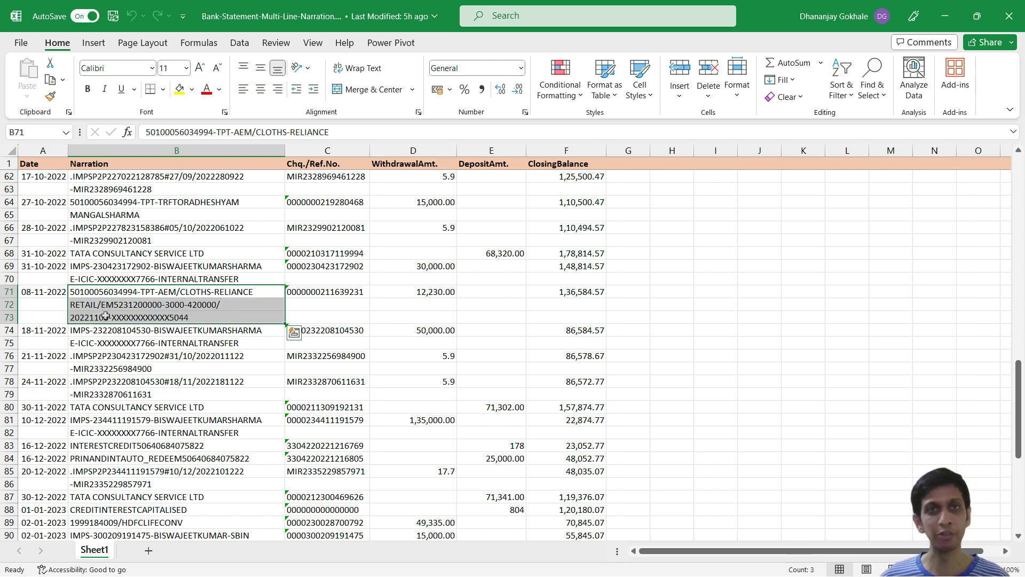
pyautogui.click(126, 294)
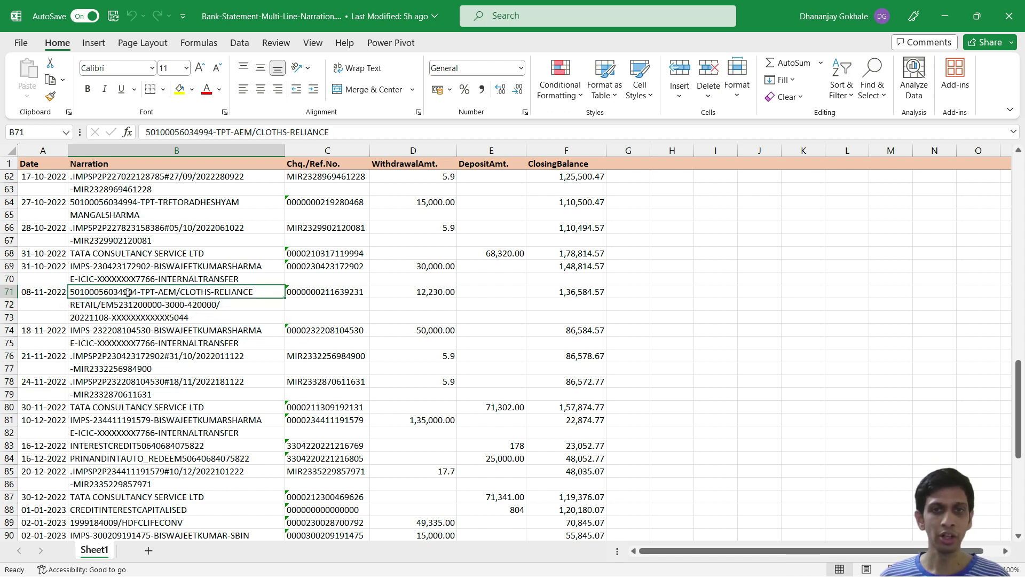
pyautogui.scroll(20, 148, 311)
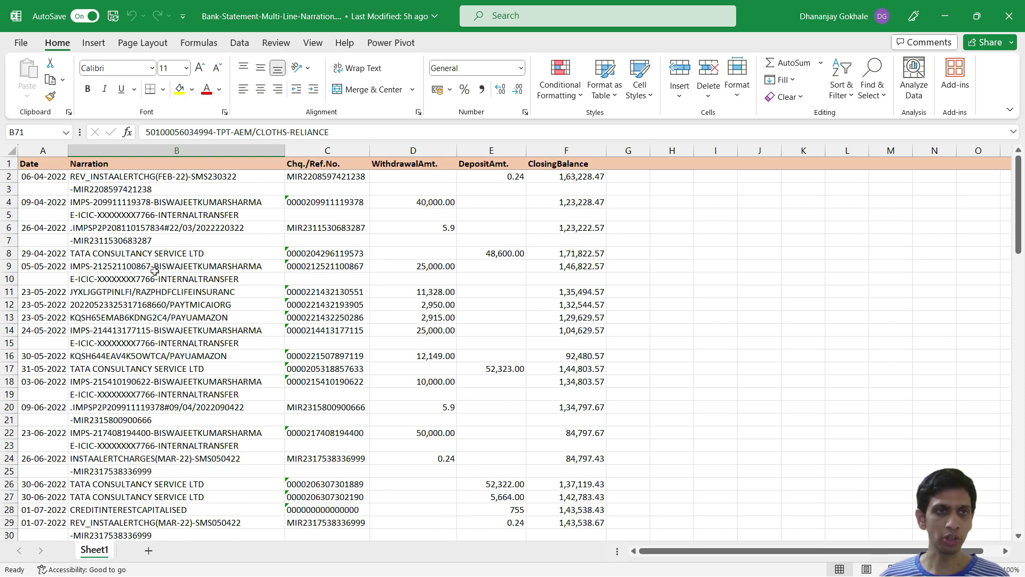
pyautogui.click(110, 180)
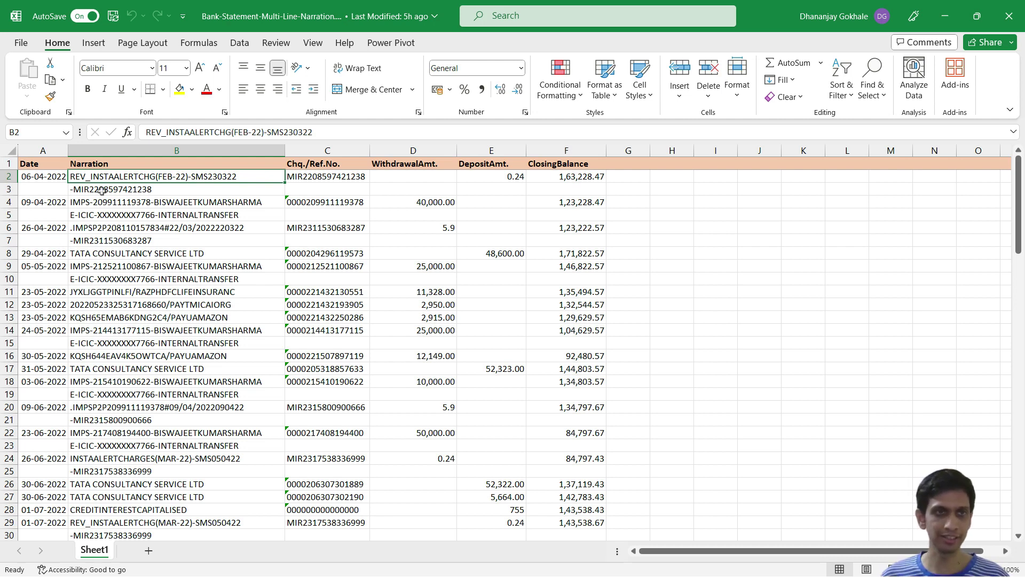
# Enter a >> marker in G1 beside the headers
pyautogui.click(53, 178)
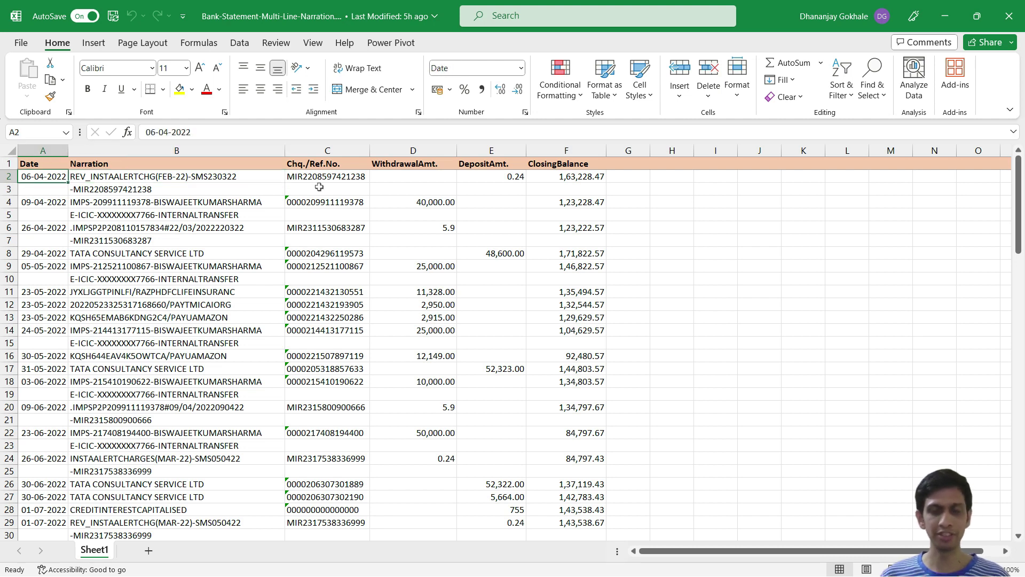
pyautogui.press('Right')
pyautogui.press('Right')
pyautogui.press('Right')
pyautogui.press('Right')
pyautogui.press('Right')
pyautogui.press('Right')
pyautogui.press('Up')
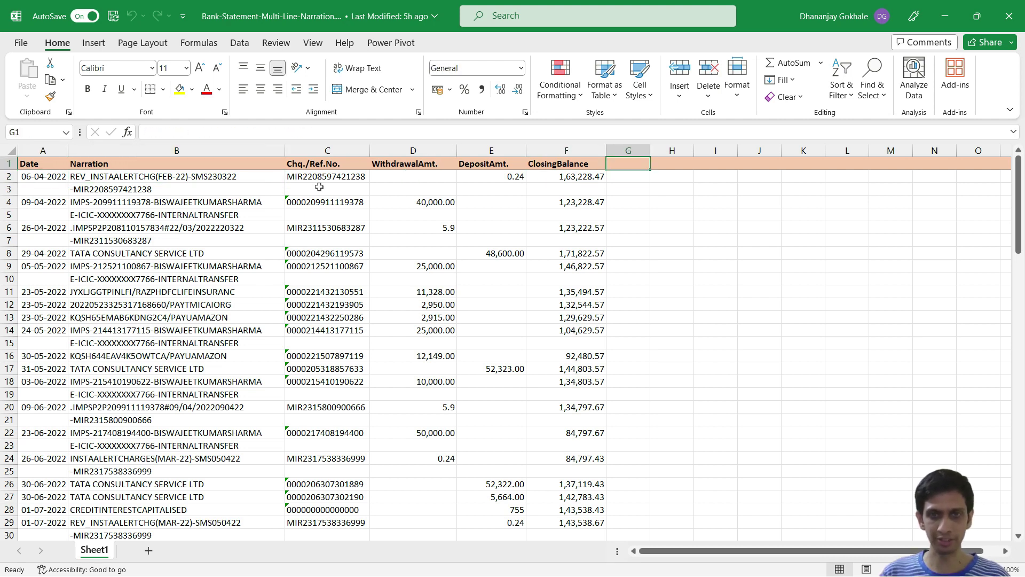
pyautogui.write('>>')
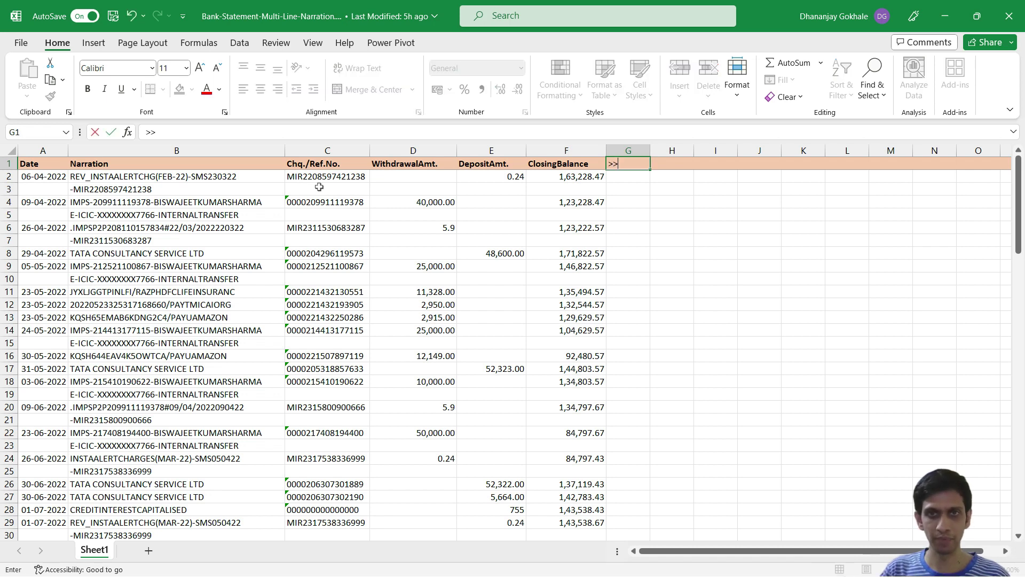
pyautogui.press('Return')
# Move to H2 and save the workbook
pyautogui.press('Up')
pyautogui.press('Right')
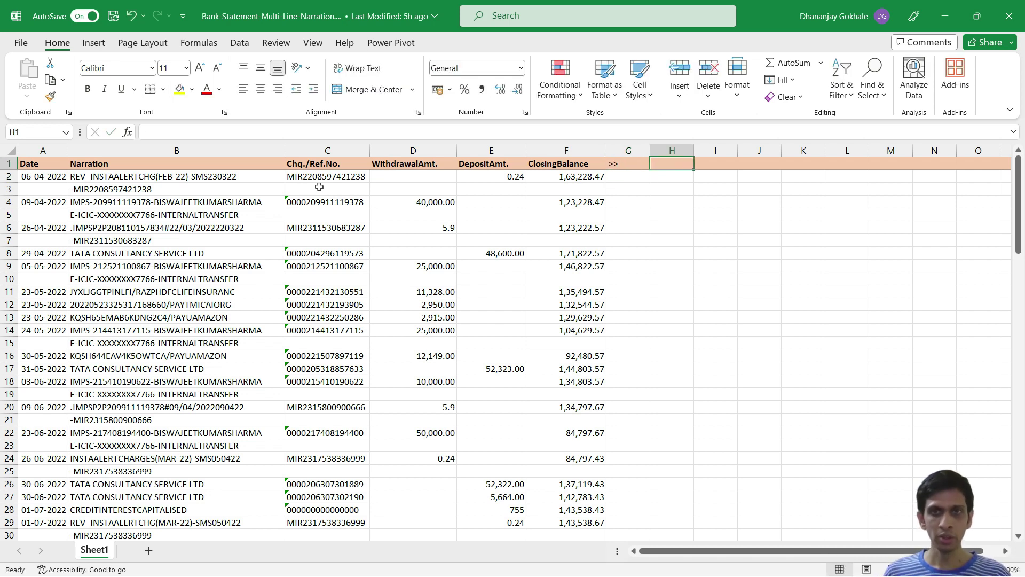
pyautogui.press('Down')
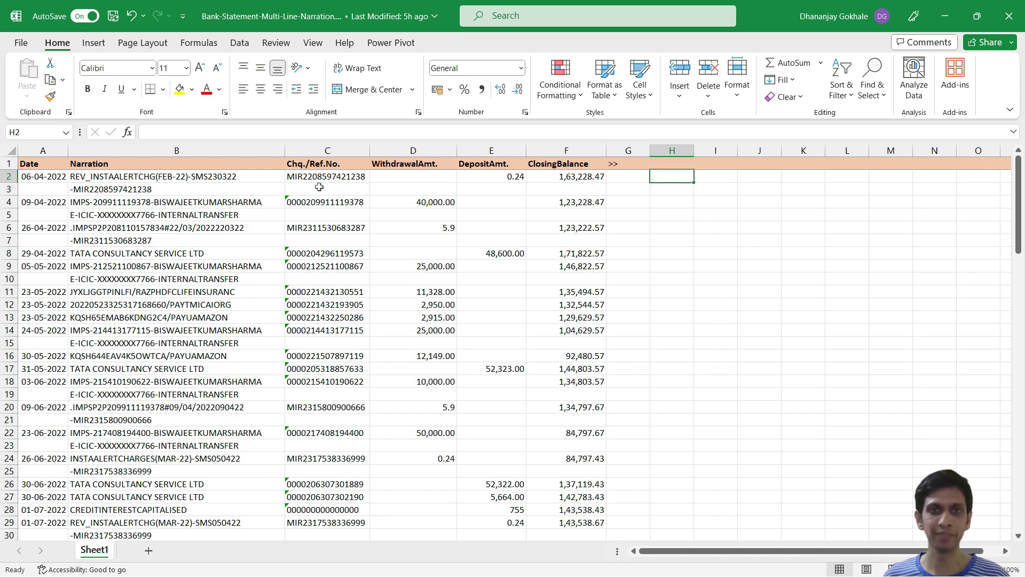
pyautogui.hotkey('ctrl', 's')
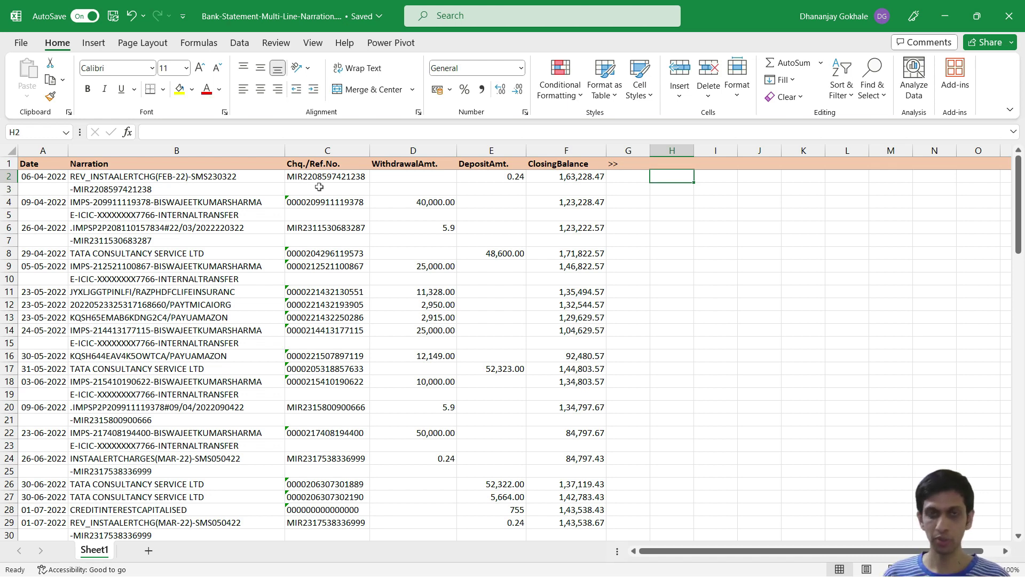
# Enter =ISNUMBER(A2) in H2 to test for a date
pyautogui.write('=')
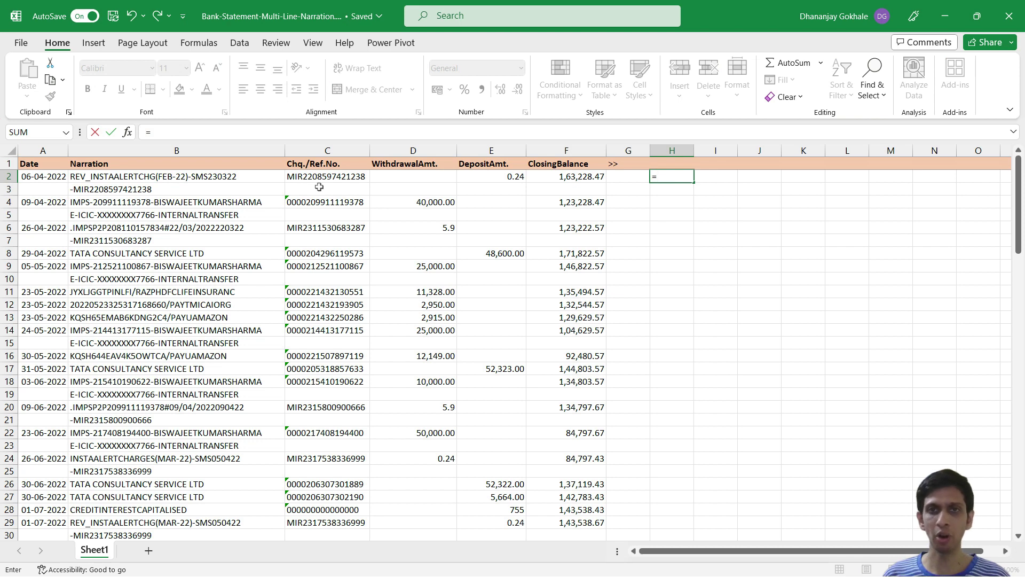
pyautogui.write('isnu')
pyautogui.press('Tab')
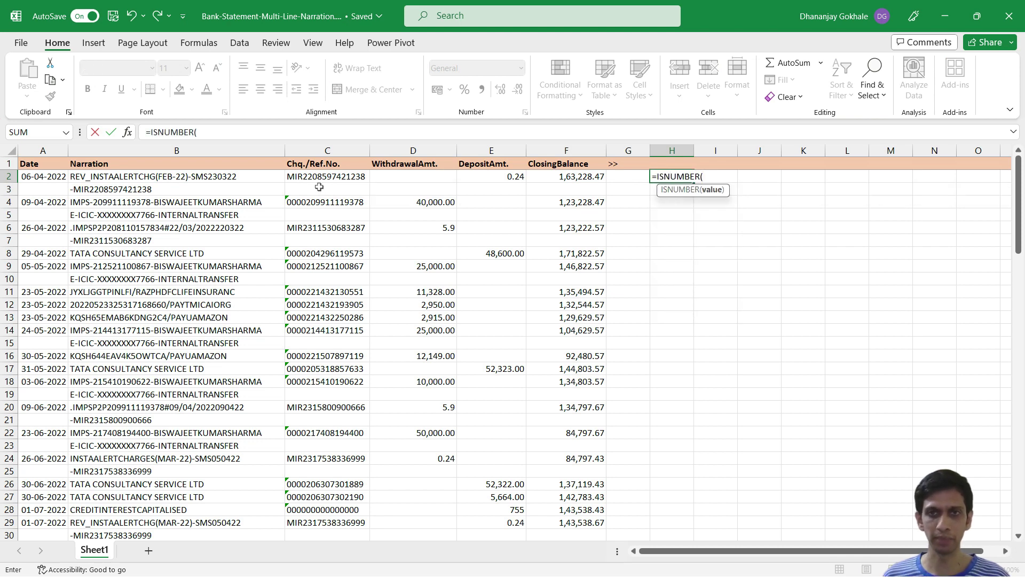
pyautogui.press('Left')
pyautogui.press('Left')
pyautogui.press('Left')
pyautogui.press('Left')
pyautogui.press('Left')
pyautogui.press('Left')
pyautogui.press('Left')
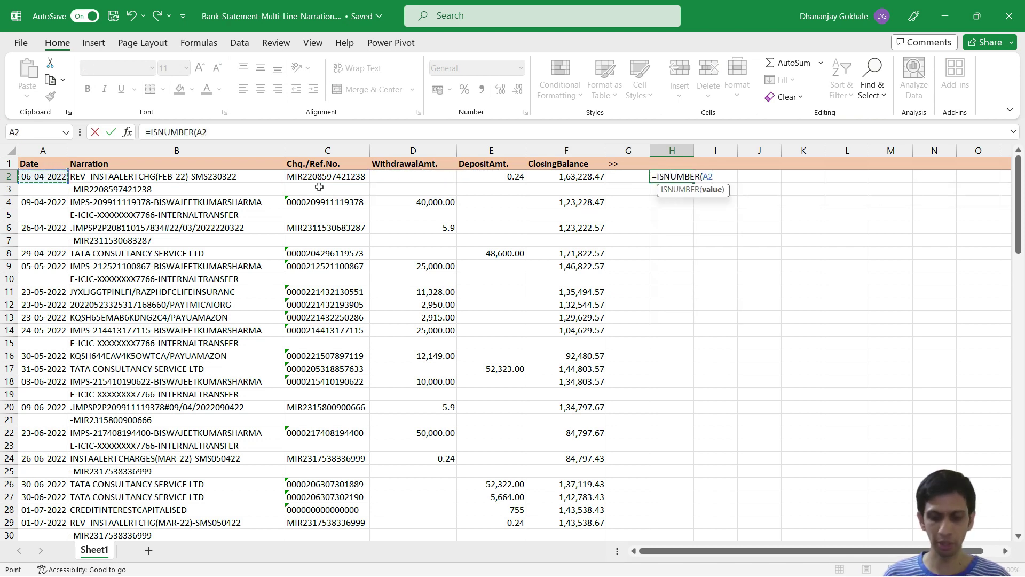
pyautogui.write(')')
pyautogui.press('Return')
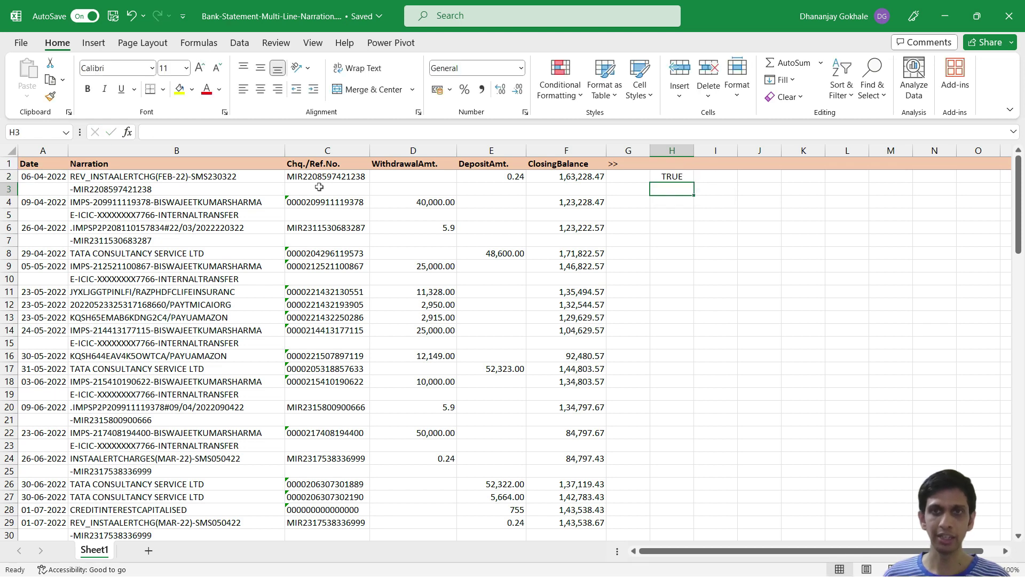
pyautogui.press('Up')
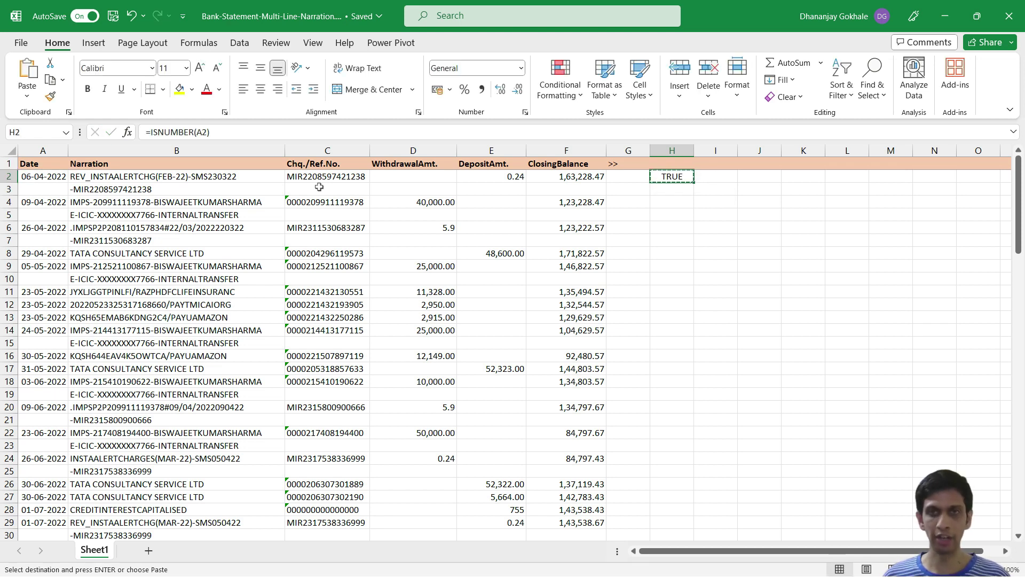
# Copy the ISNUMBER test into H3 and H4 and check their results
pyautogui.hotkey('ctrl', 'c')
pyautogui.press('Down')
pyautogui.hotkey('ctrl', 'v')
pyautogui.press('Down')
pyautogui.hotkey('ctrl', 'v')
pyautogui.press('Down')
pyautogui.press('Escape')
pyautogui.press('Up')
pyautogui.press('Left')
pyautogui.press('Up')
pyautogui.press('Right')
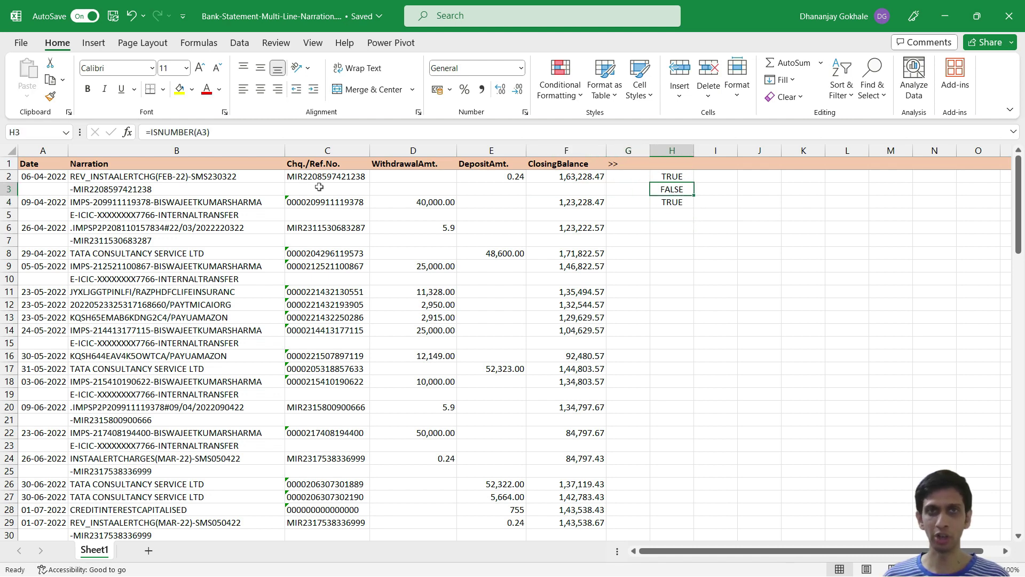
pyautogui.press('Down')
pyautogui.press('Up')
# Clear the trial results from H3:H4
pyautogui.hotkey('shift', 'Down')
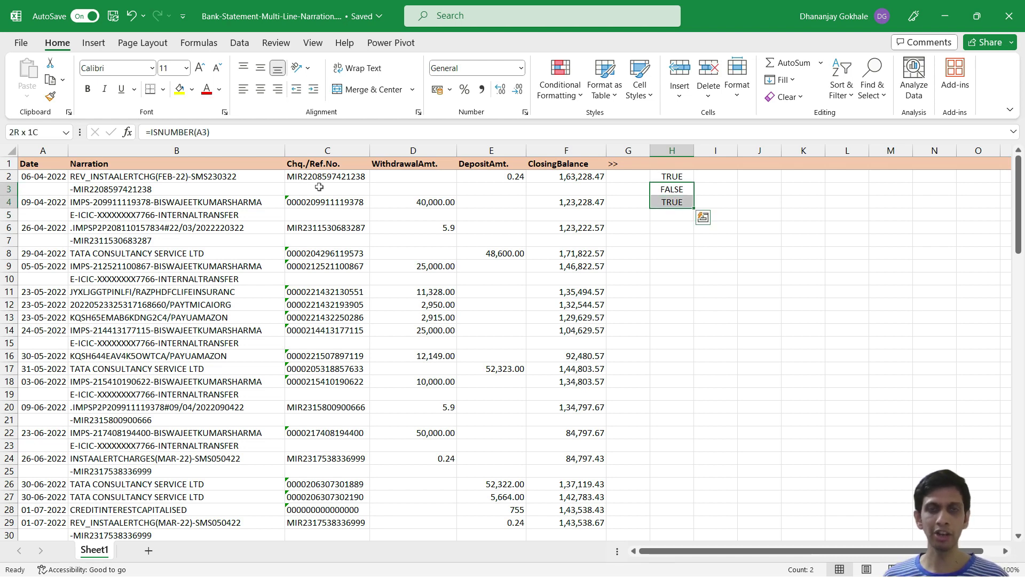
pyautogui.press('Left')
pyautogui.press('Left')
pyautogui.press('Up')
pyautogui.press('Right')
pyautogui.press('Right')
pyautogui.press('Down')
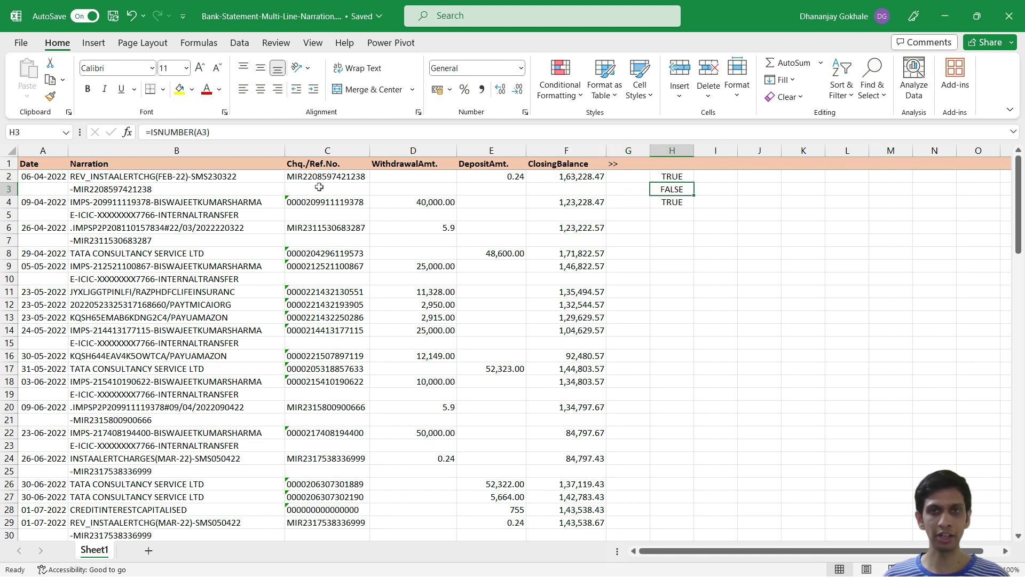
pyautogui.hotkey('shift', 'Down')
pyautogui.press('Delete')
# Reopen H2's formula for editing
pyautogui.press('Up')
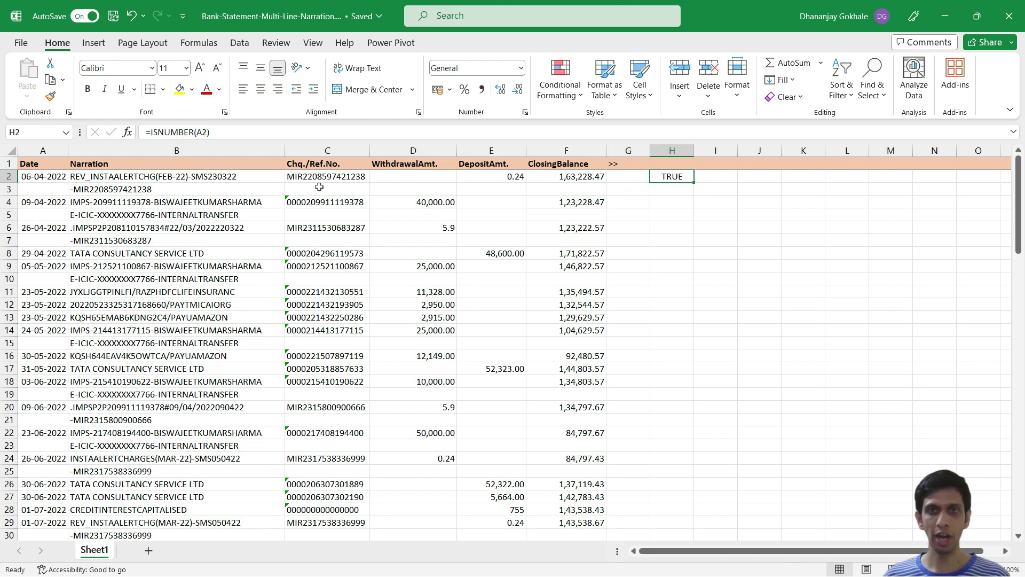
pyautogui.press('F2')
pyautogui.press('Escape')
pyautogui.press('Up')
pyautogui.press('Down')
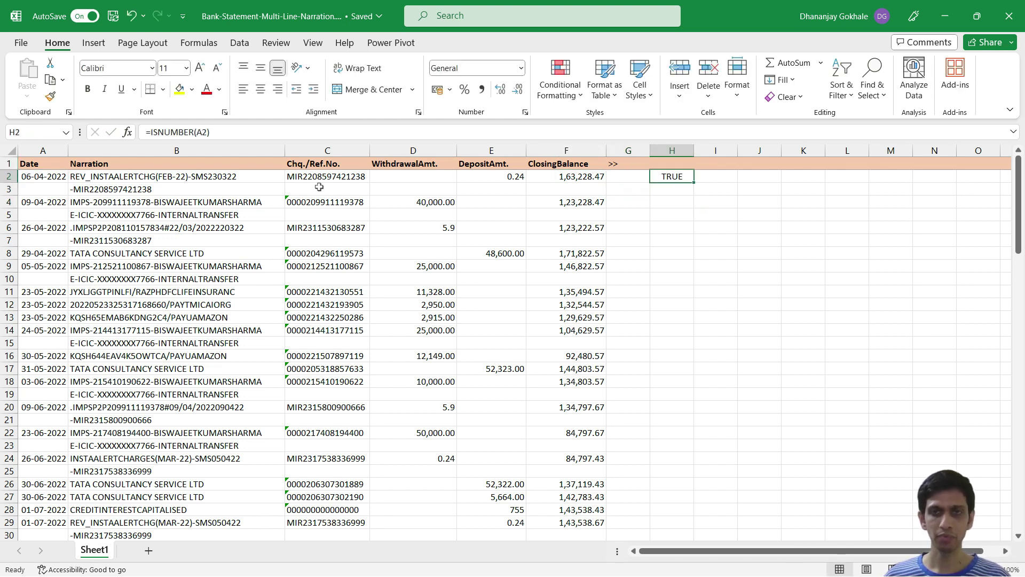
pyautogui.press('F2')
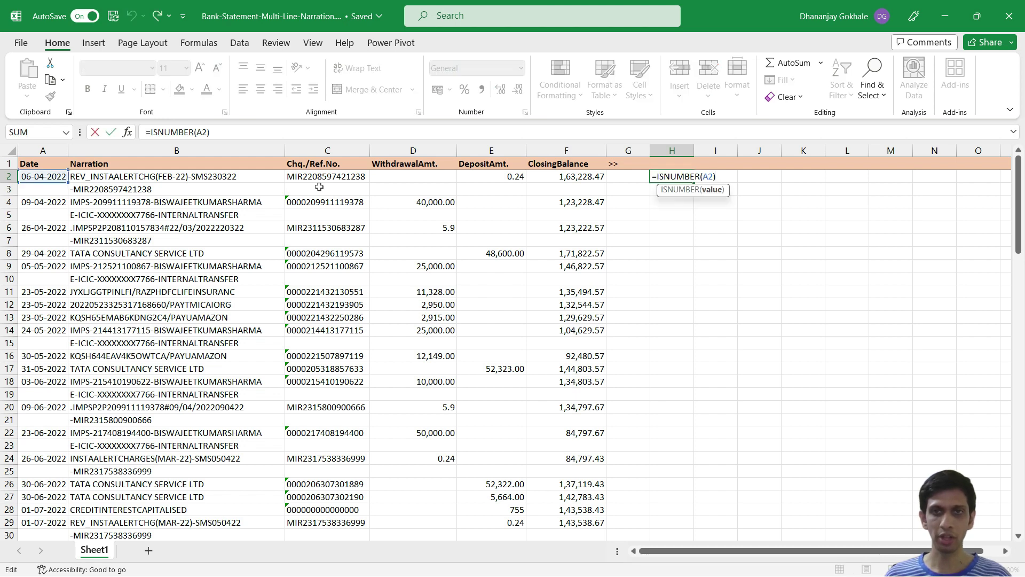
# Wrap H2's ISNUMBER test in an IF that returns B2 when A2 holds a date
pyautogui.press('Home')
pyautogui.write('IF(')
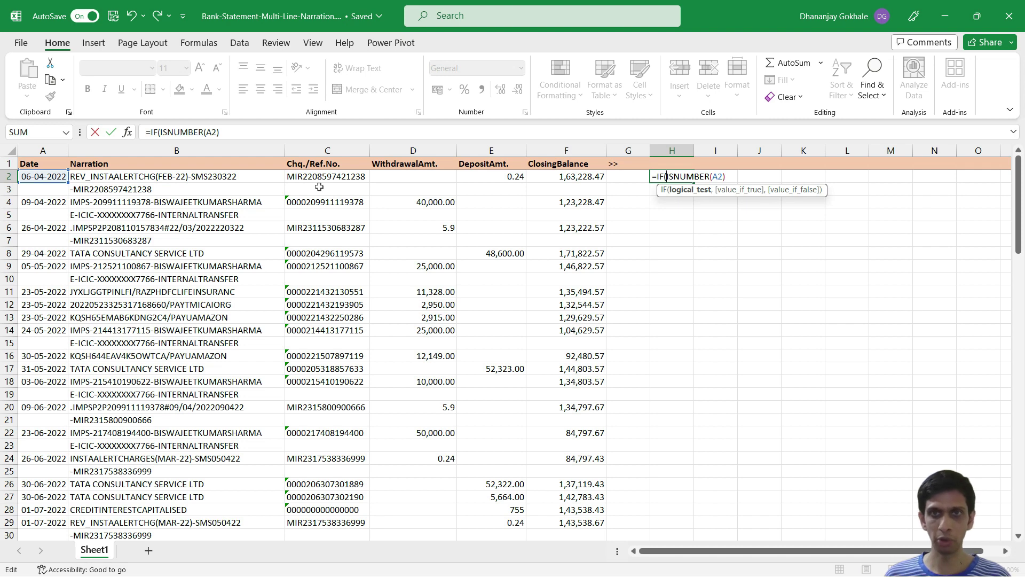
pyautogui.hotkey('shift', 'Right')
pyautogui.hotkey('shift', 'Right')
pyautogui.hotkey('shift', 'Right')
pyautogui.hotkey('shift', 'Right')
pyautogui.hotkey('shift', 'Right')
pyautogui.hotkey('shift', 'Right')
pyautogui.hotkey('shift', 'Right')
pyautogui.hotkey('shift', 'Right')
pyautogui.hotkey('shift', 'Right')
pyautogui.hotkey('shift', 'Right')
pyautogui.hotkey('shift', 'Right')
pyautogui.hotkey('shift', 'Right')
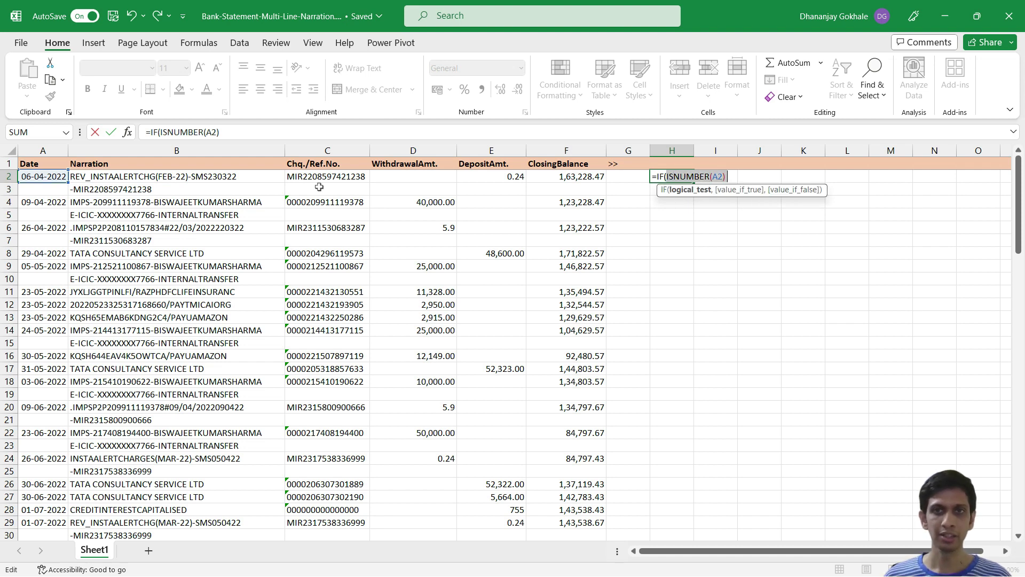
pyautogui.press('Left')
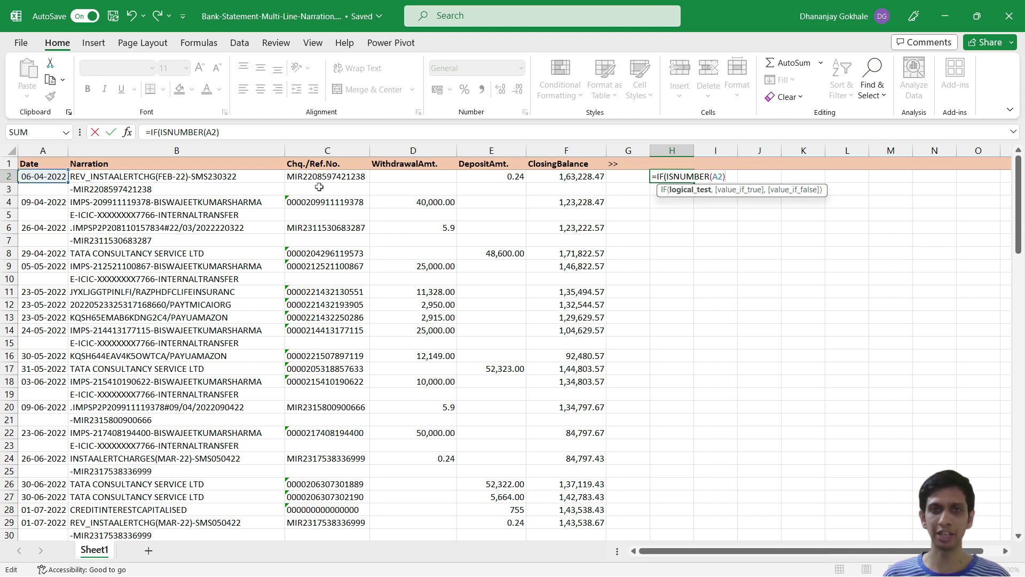
pyautogui.write(',')
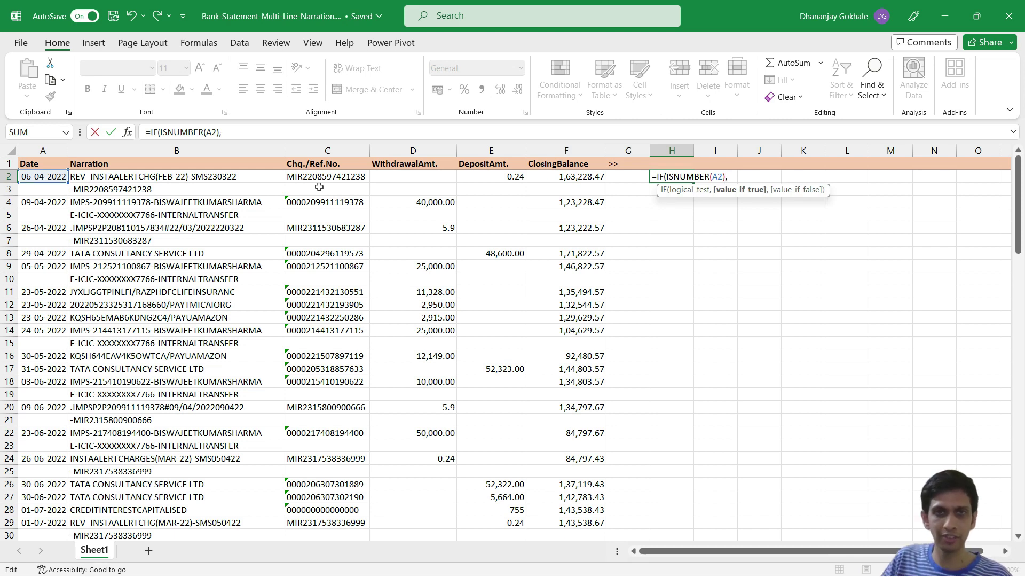
pyautogui.click(172, 176)
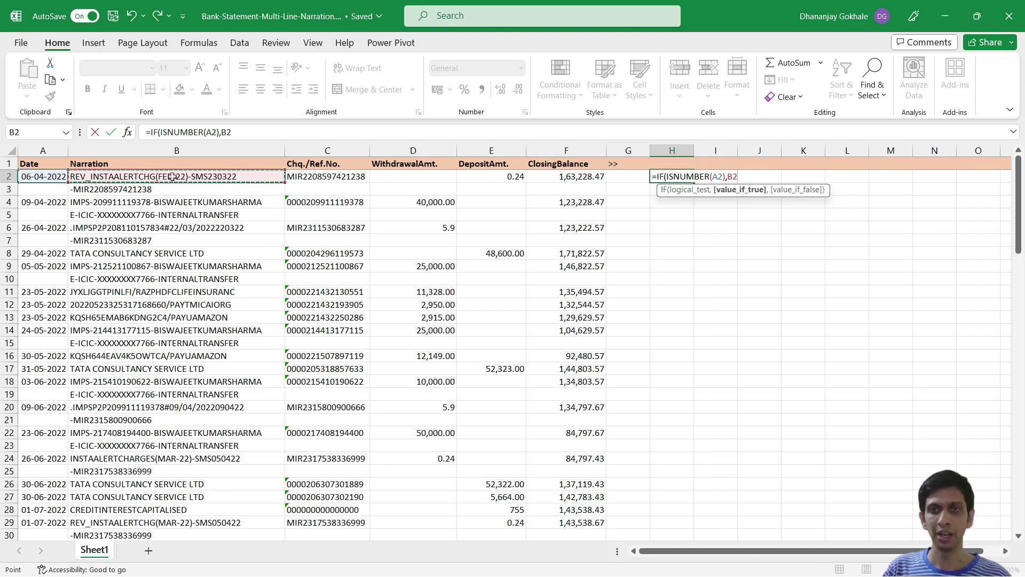
# Add CONCAT(H1,B2) as the otherwise branch, then type the Rev_Narration header in H1
pyautogui.write(',')
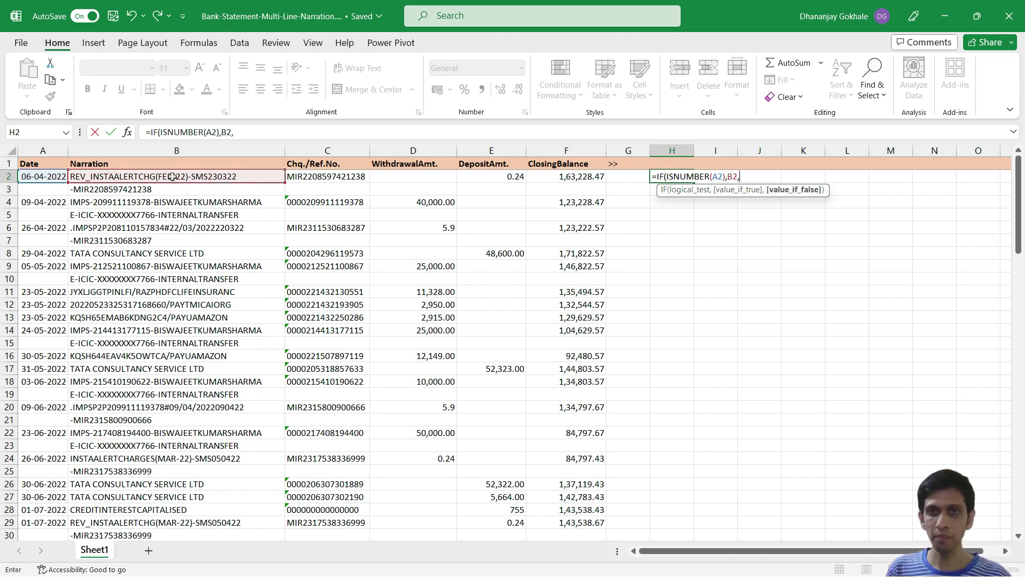
pyautogui.write('CONCAT(')
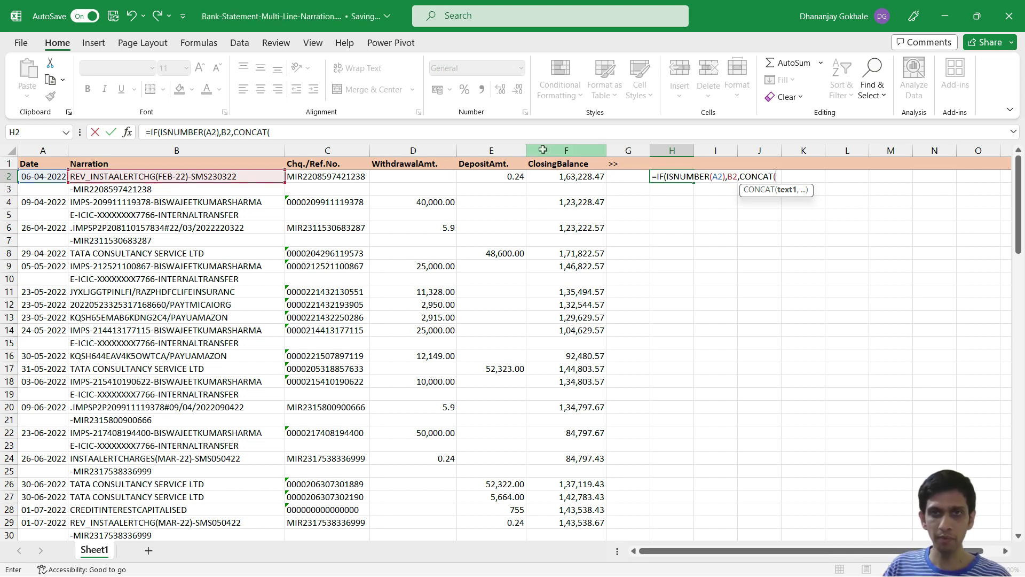
pyautogui.click(663, 163)
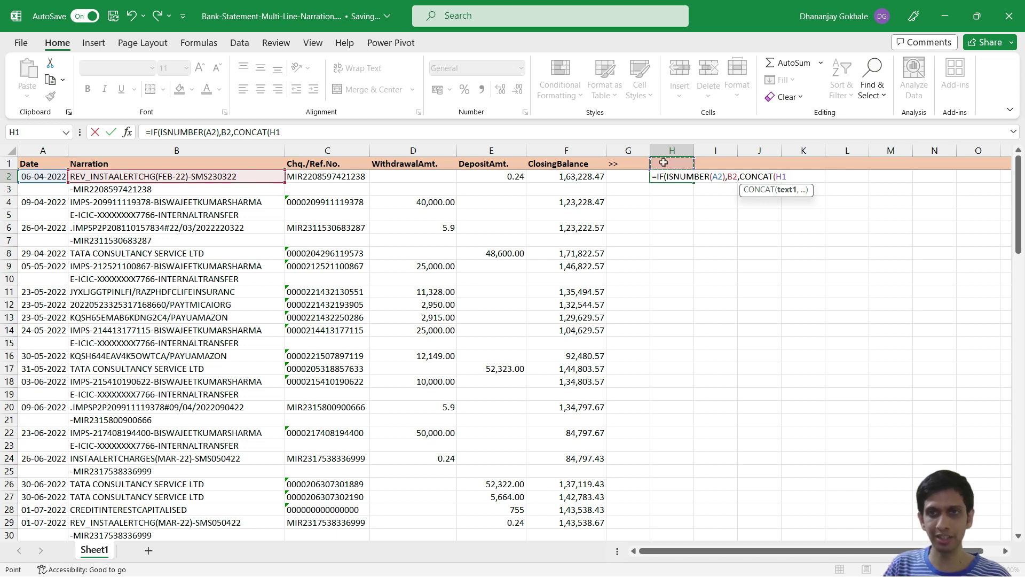
pyautogui.write(',')
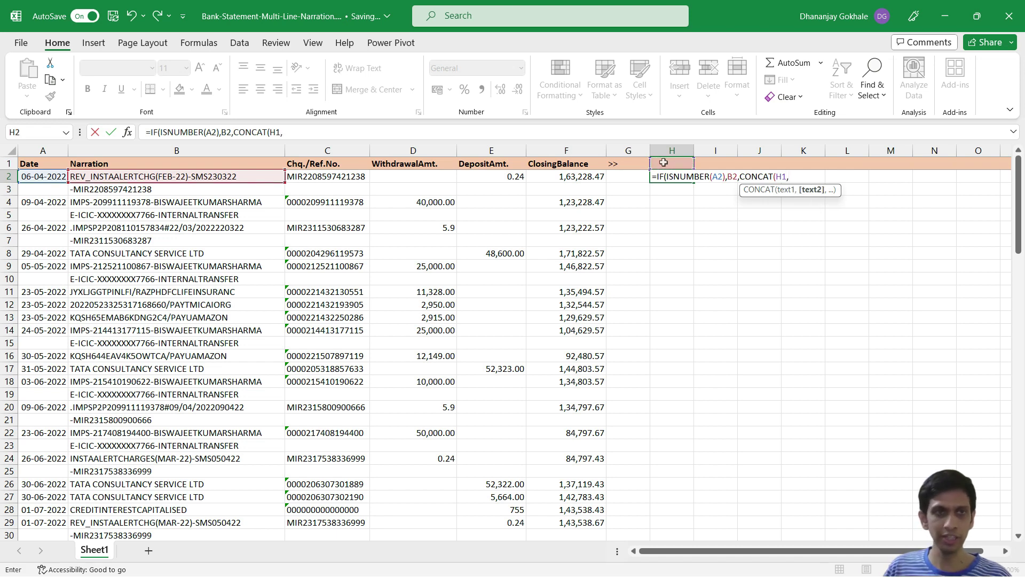
pyautogui.click(200, 176)
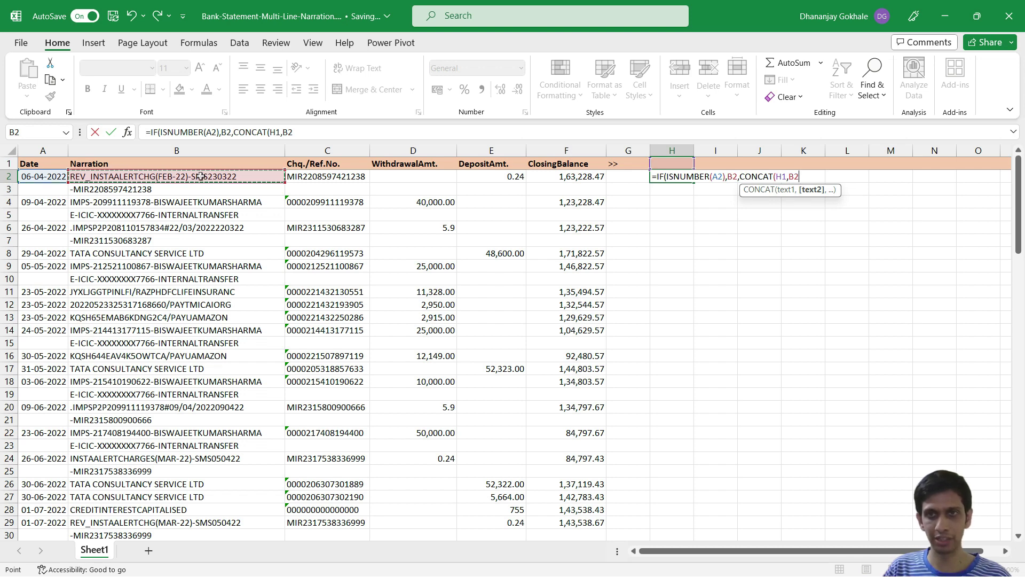
pyautogui.write(')')
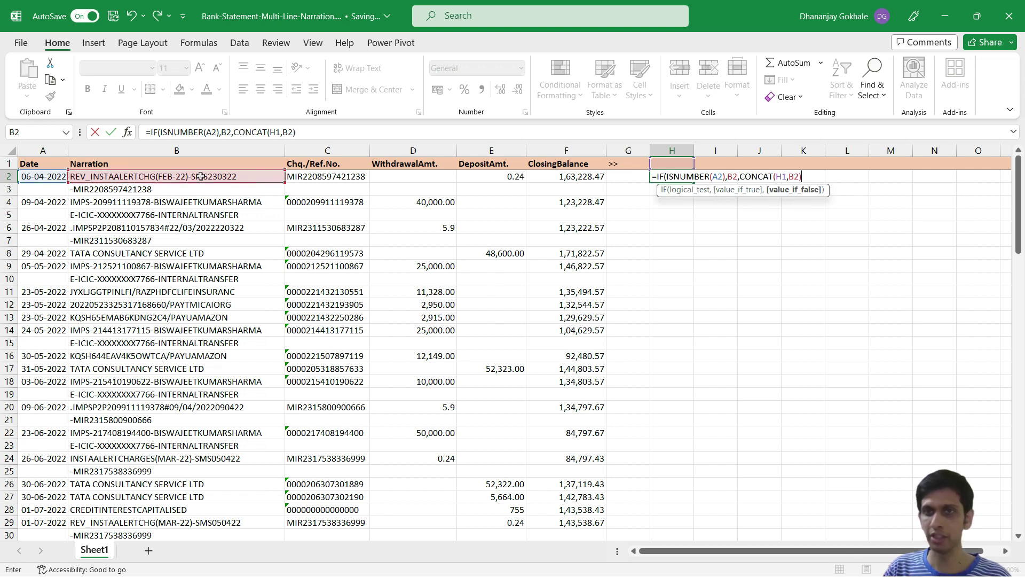
pyautogui.write(')')
pyautogui.press('Up')
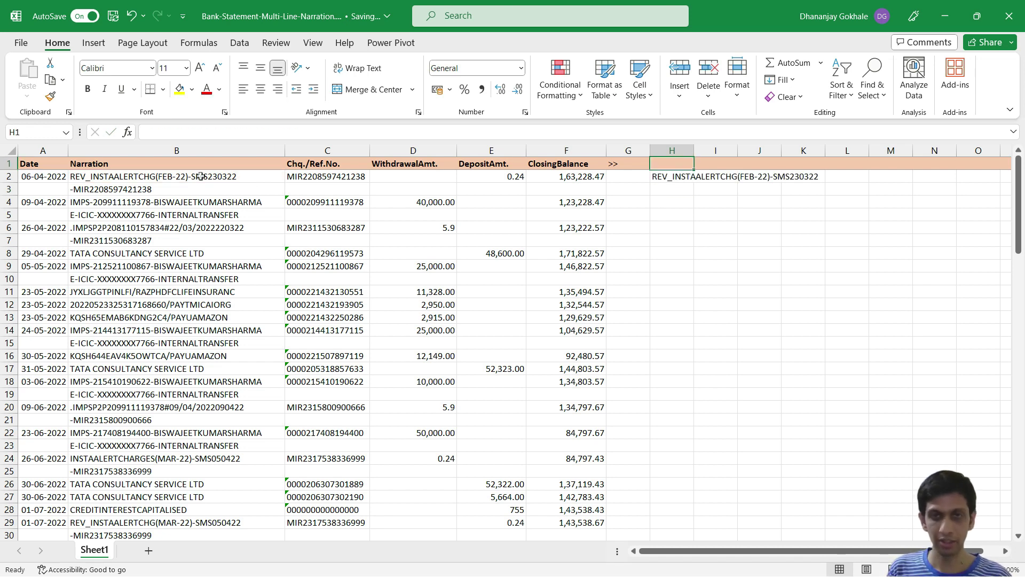
pyautogui.write('Rev_INSTA')
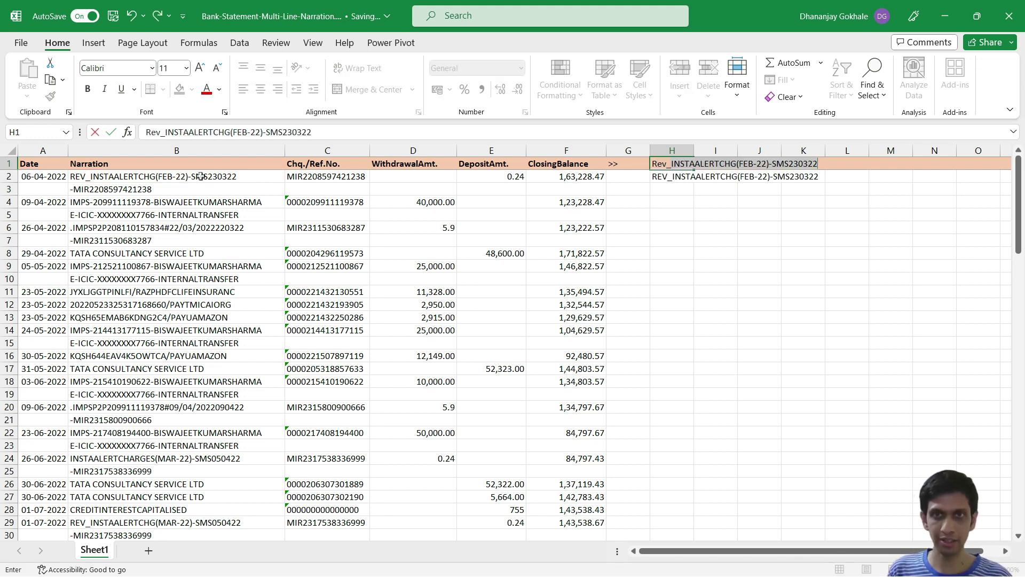
pyautogui.write('Narration')
# Commit the Rev_Narration header in H1
pyautogui.press('Return')
pyautogui.press('Up')
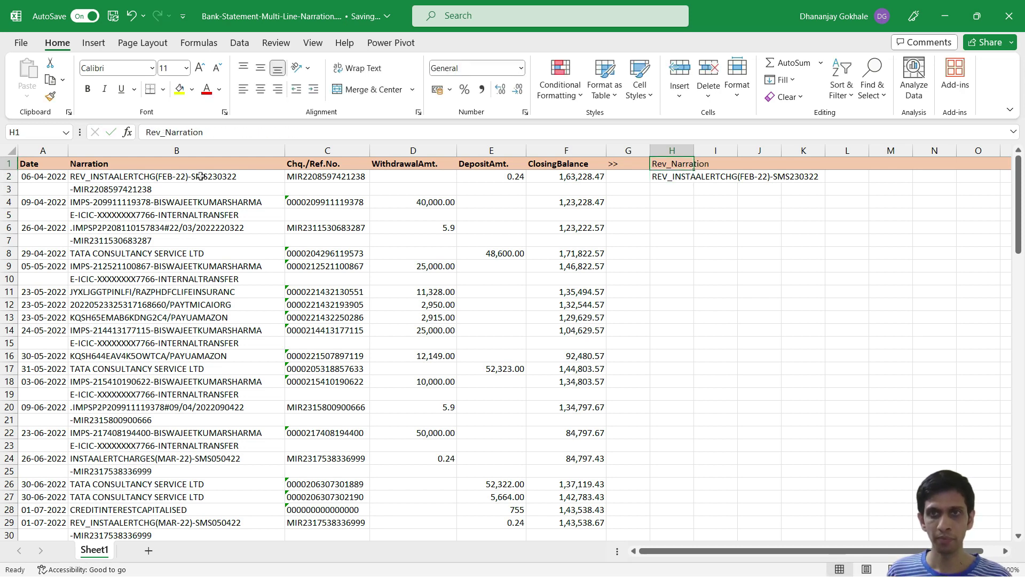
pyautogui.press('Down')
pyautogui.press('Down')
pyautogui.press('Up')
# Copy the narration formula from H2 into H3 and check its references
pyautogui.hotkey('ctrl', 'c')
pyautogui.press('Down')
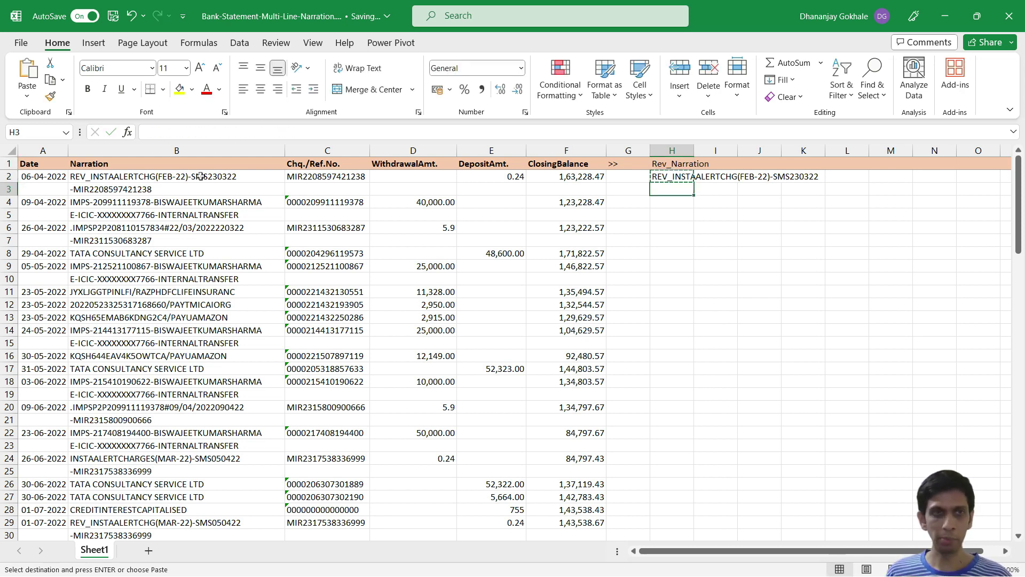
pyautogui.hotkey('ctrl', 'v')
pyautogui.press('Escape')
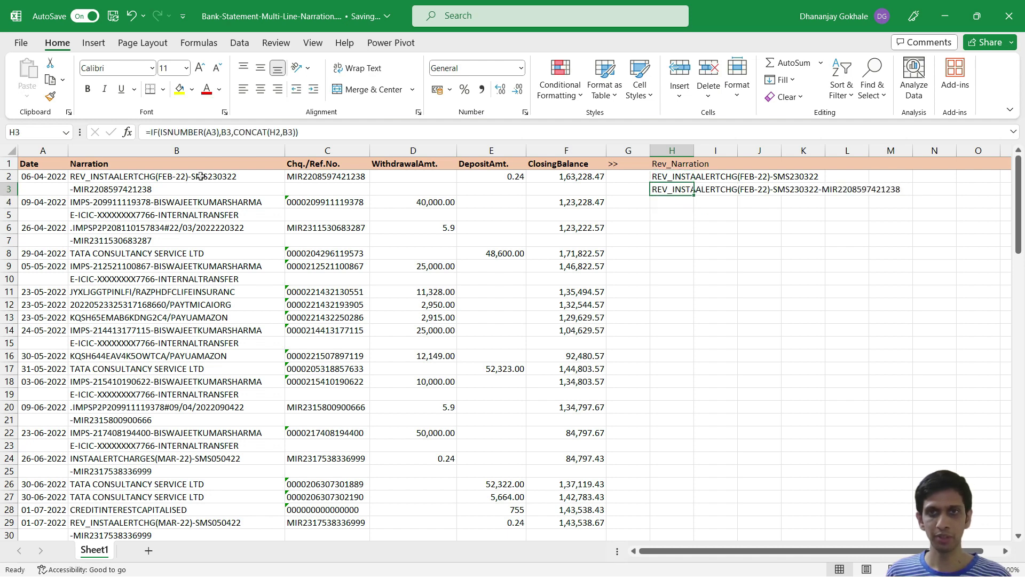
pyautogui.press('F2')
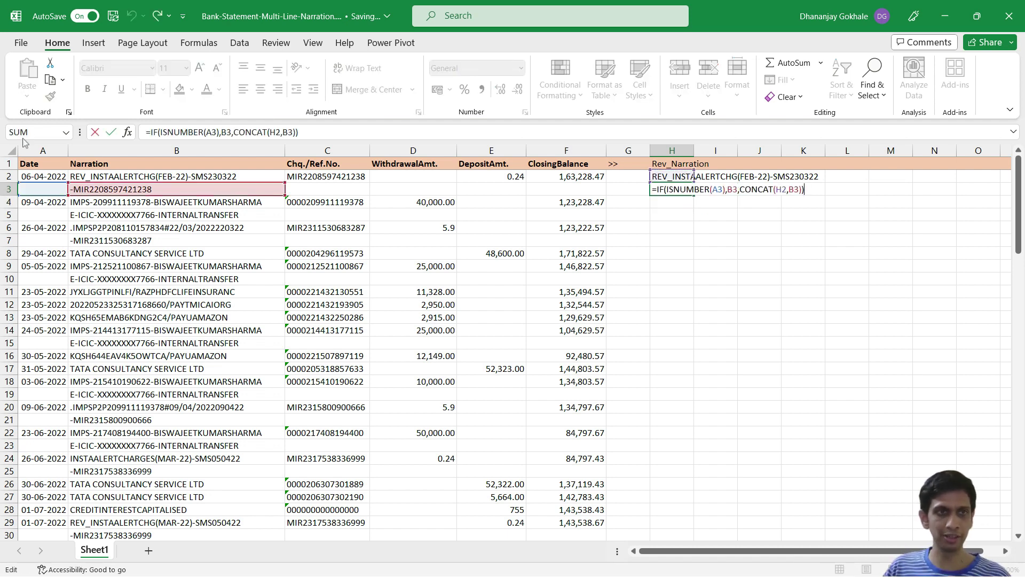
pyautogui.press('Escape')
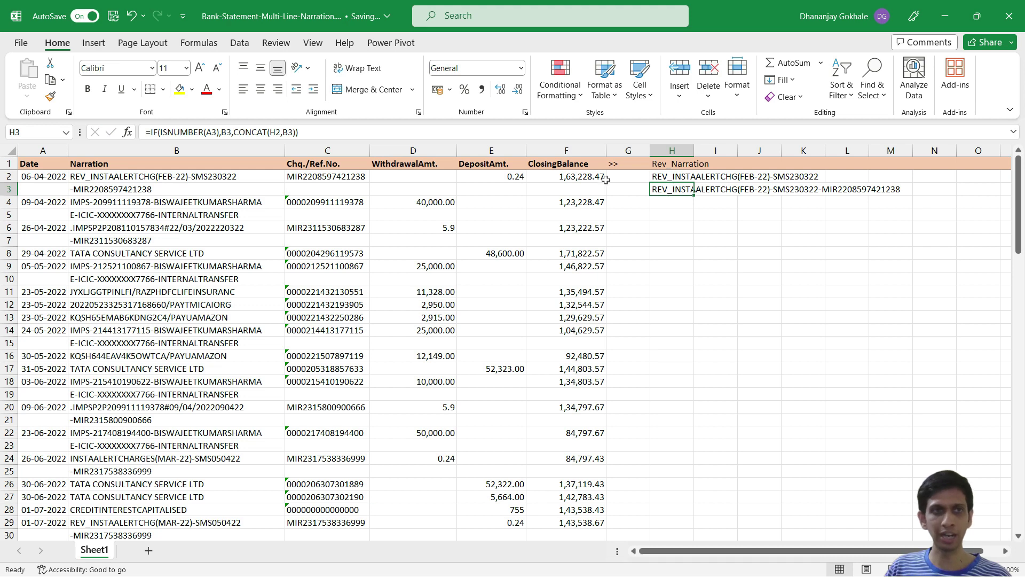
pyautogui.press('F2')
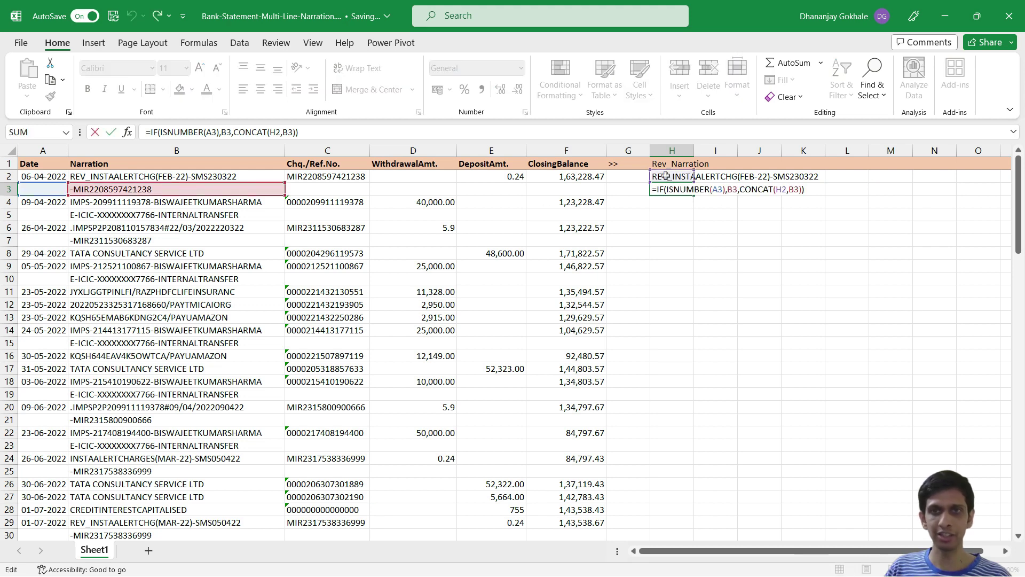
pyautogui.press('Escape')
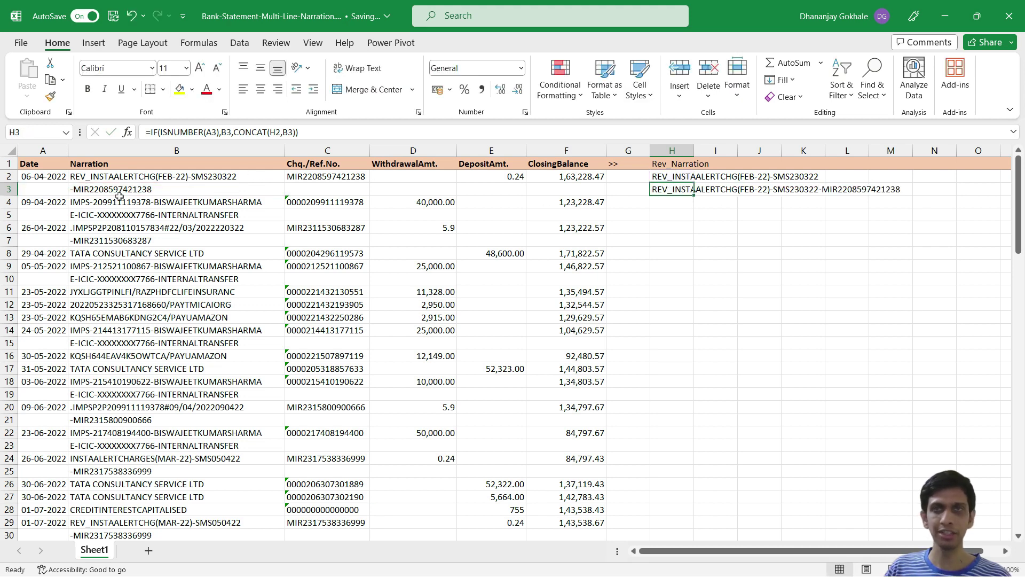
# Copy the formula from H3 into H4 and check its references
pyautogui.hotkey('ctrl', 'c')
pyautogui.press('Down')
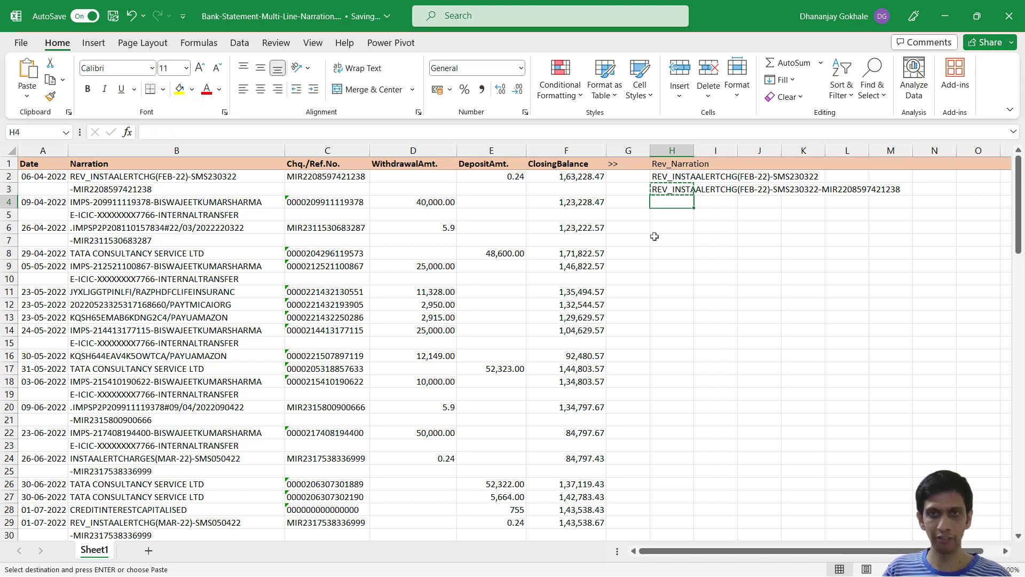
pyautogui.hotkey('ctrl', 'v')
pyautogui.press('Escape')
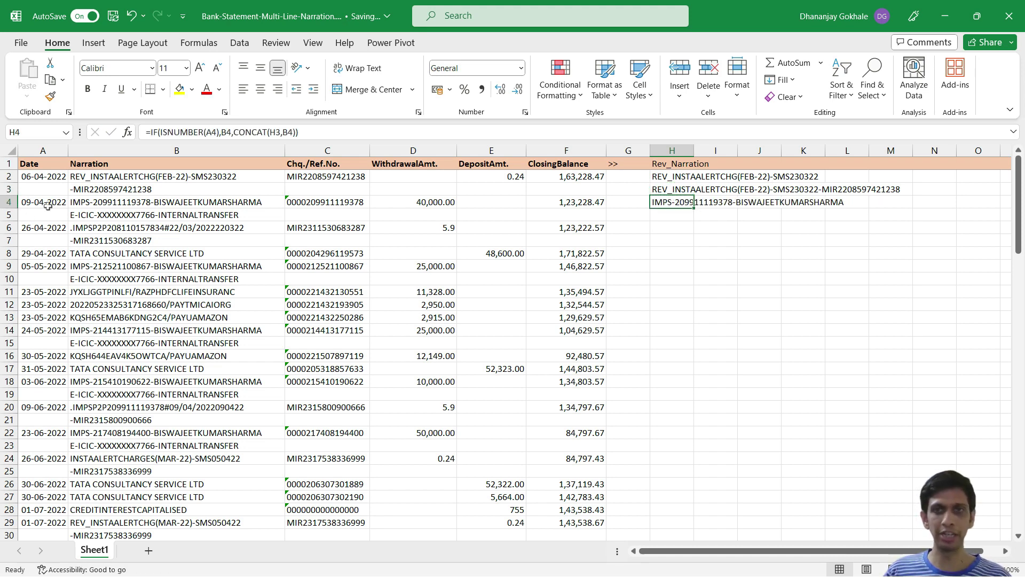
pyautogui.press('F2')
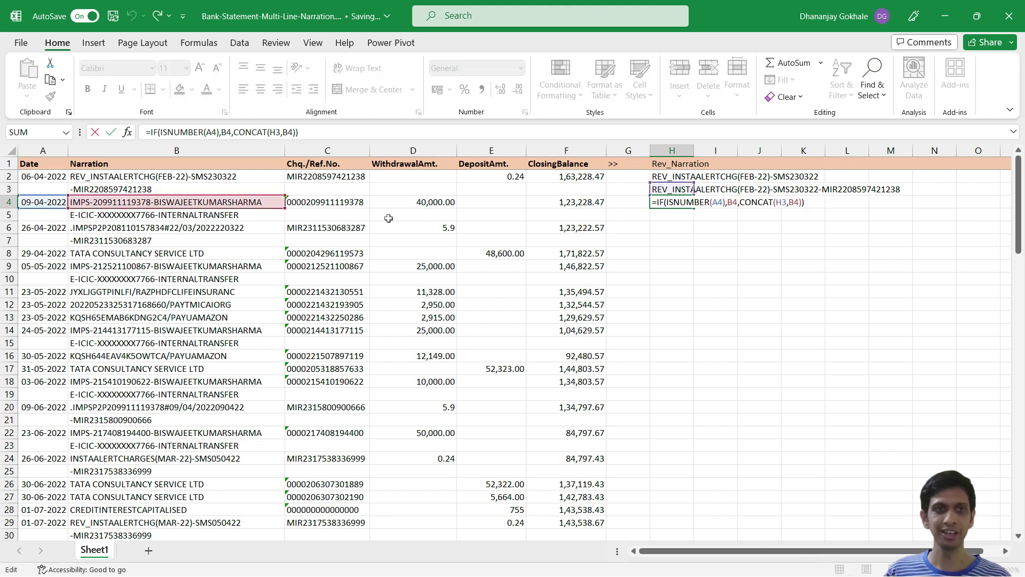
pyautogui.press('Escape')
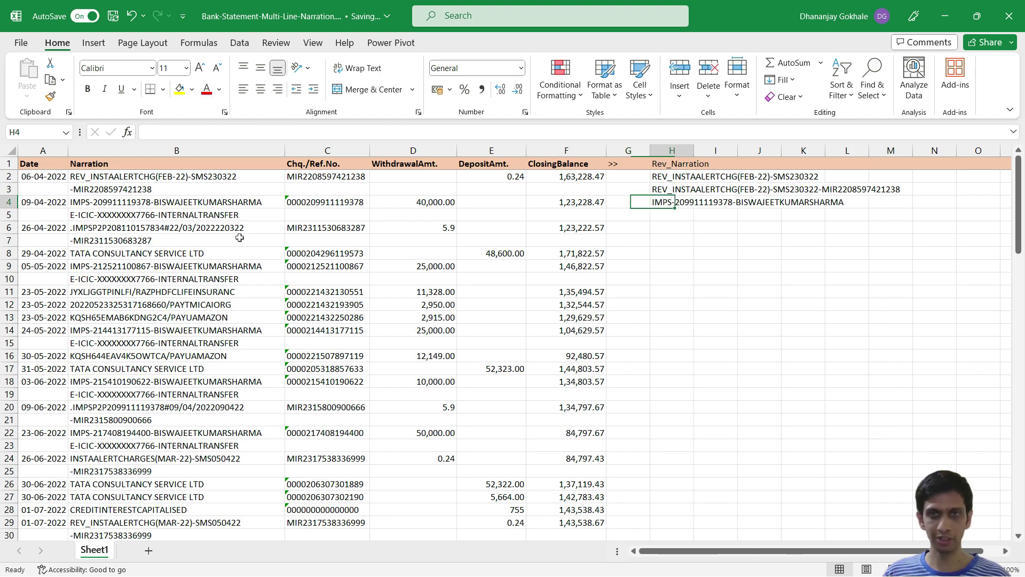
pyautogui.hotkey('ctrl', 'c')
pyautogui.press('Left')
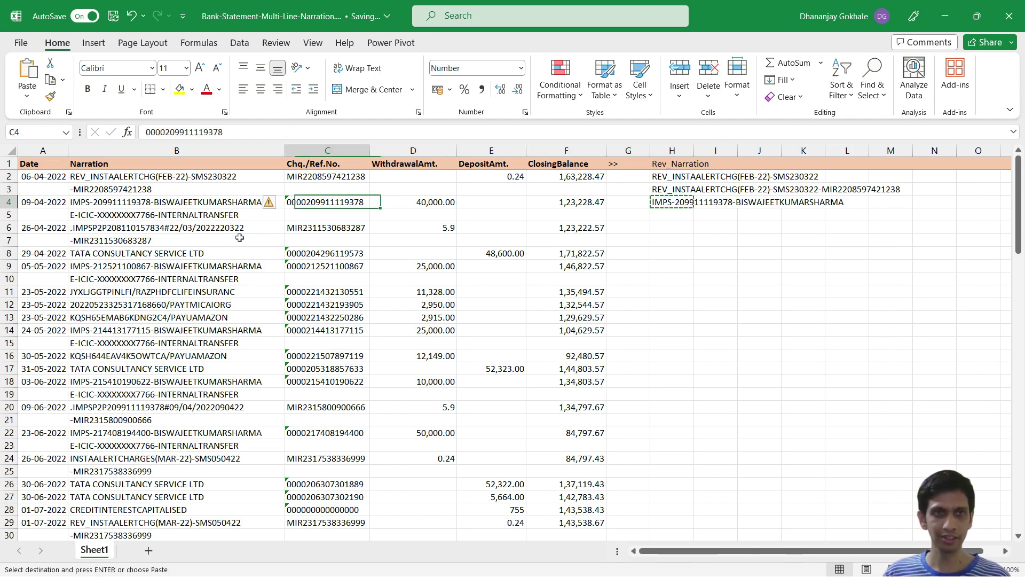
pyautogui.press('Left')
pyautogui.hotkey('ctrl', 'Down')
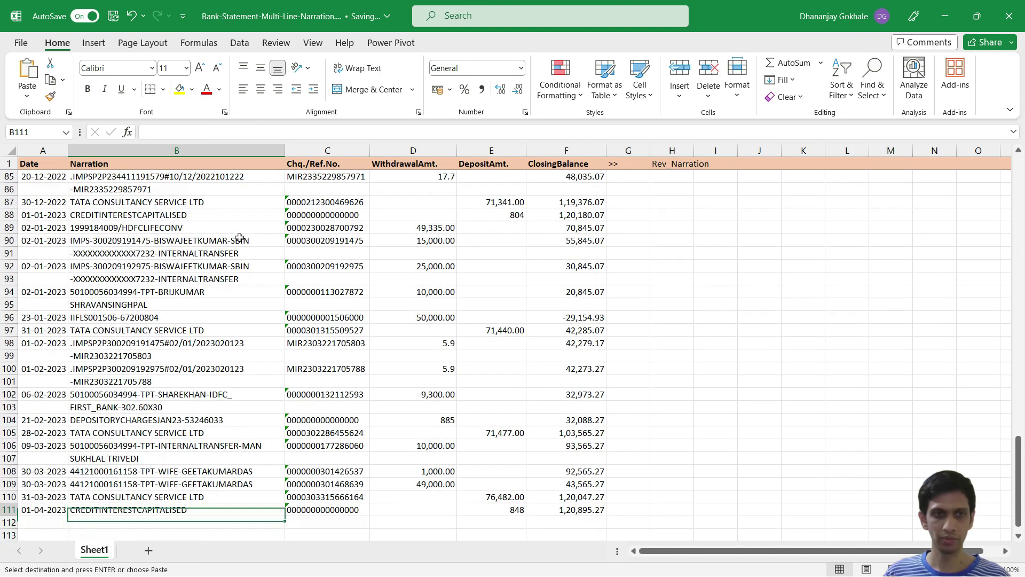
pyautogui.press('Right')
pyautogui.press('Right')
pyautogui.press('Right')
pyautogui.press('Right')
pyautogui.press('Right')
pyautogui.press('Right')
pyautogui.hotkey('ctrl', 'shift', 'Up')
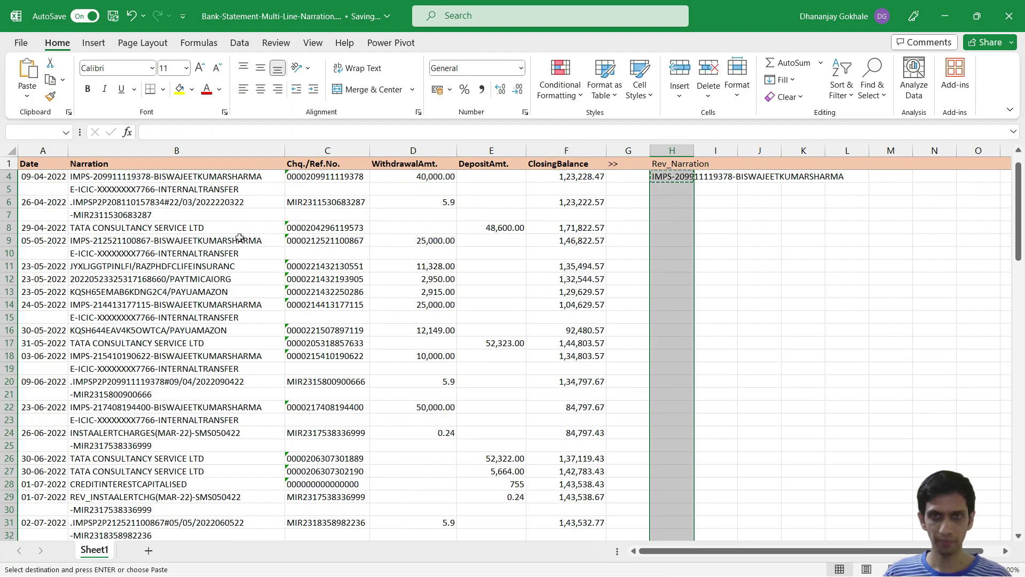
pyautogui.press('Return')
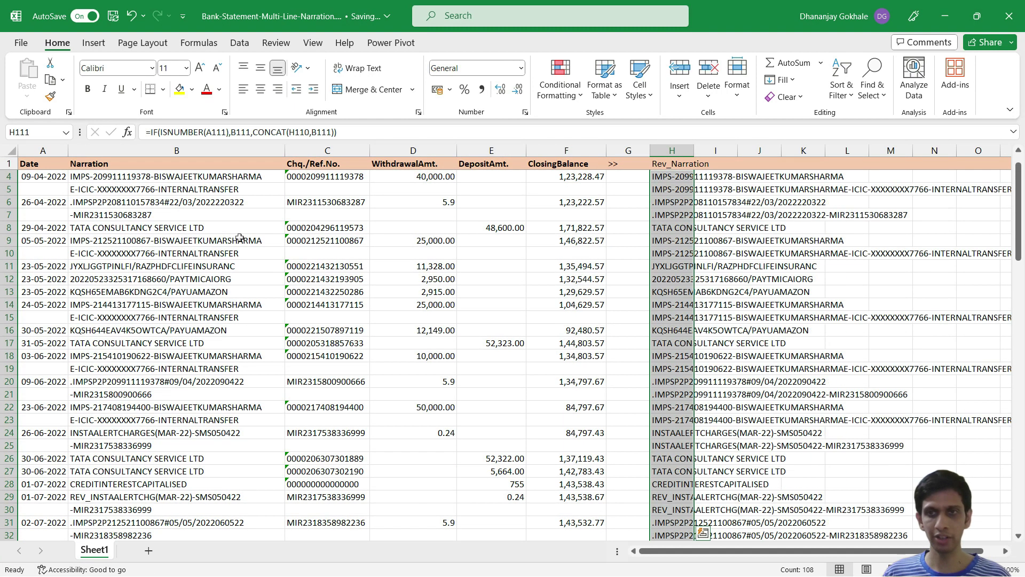
pyautogui.press('Down')
pyautogui.press('Up')
pyautogui.hotkey('ctrl', 'Up')
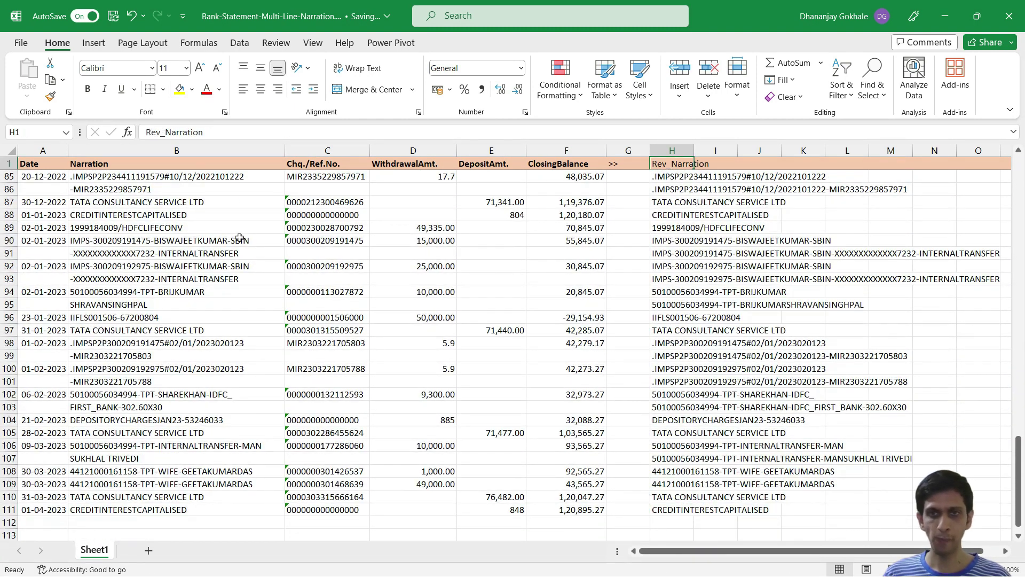
pyautogui.scroll(-5, 275, 262)
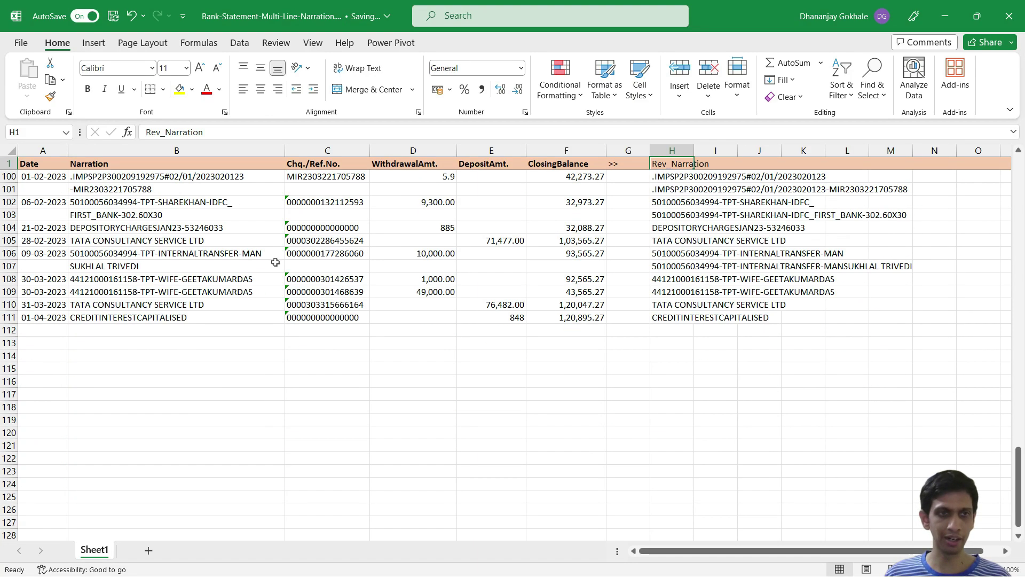
pyautogui.scroll(16, 275, 262)
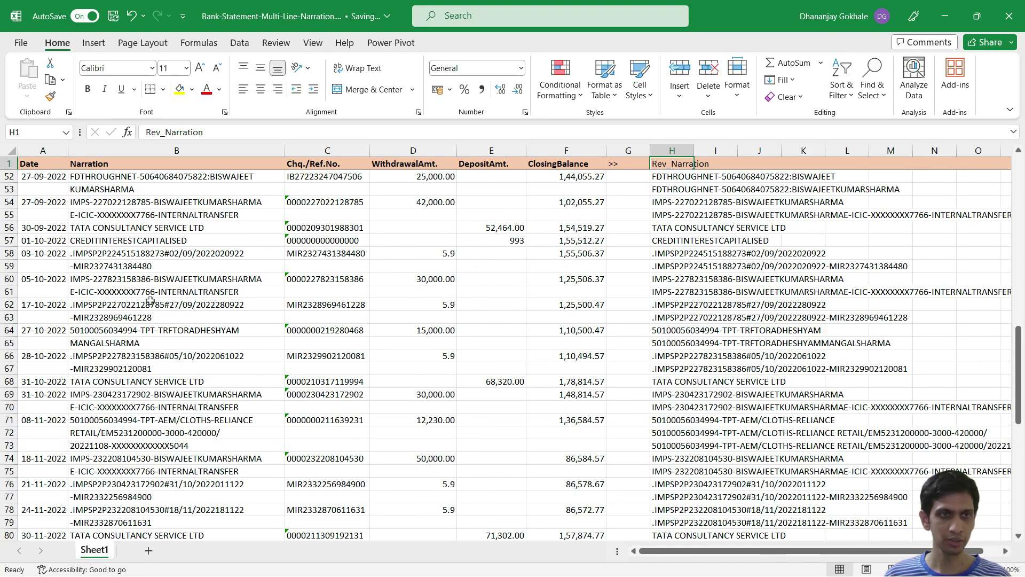
pyautogui.scroll(12, 86, 280)
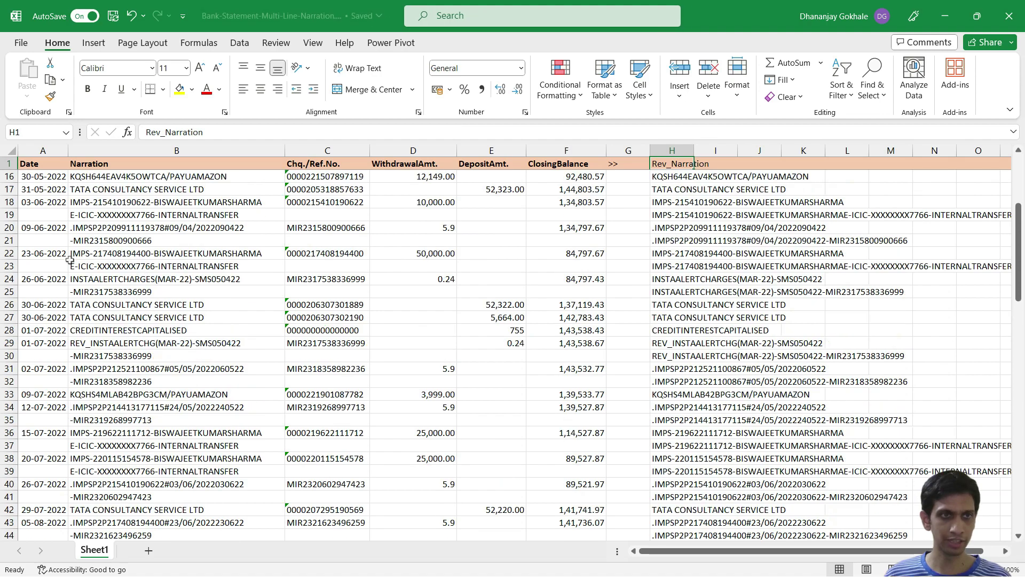
pyautogui.scroll(5, 130, 258)
pyautogui.scroll(-20, 131, 259)
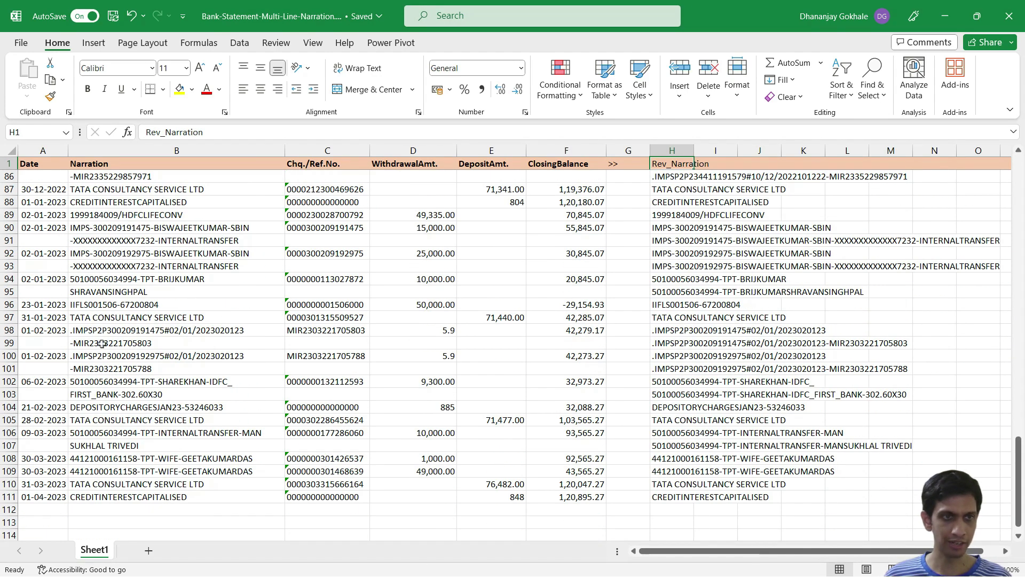
pyautogui.scroll(4, 101, 344)
pyautogui.click(79, 257)
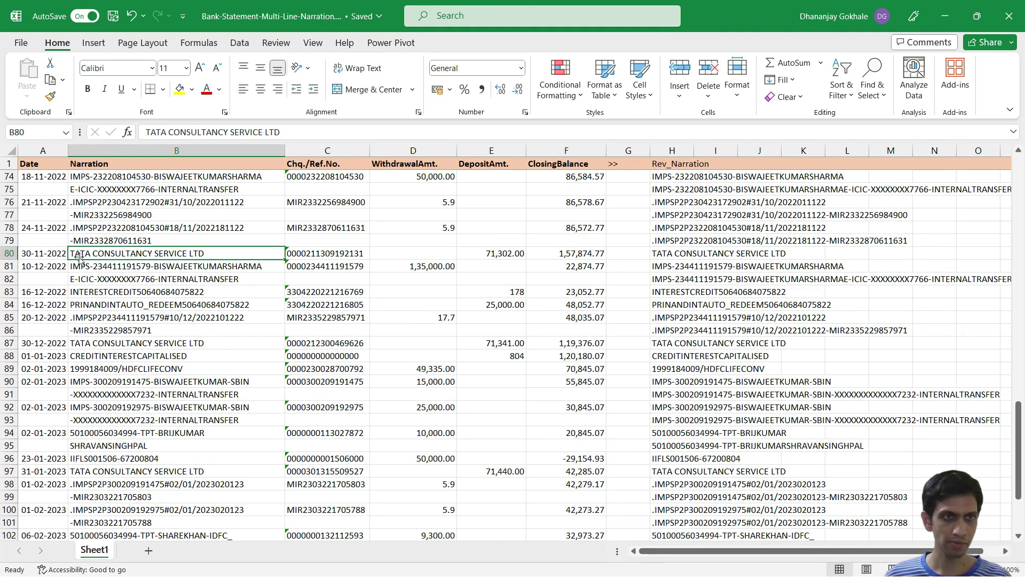
pyautogui.scroll(4, 79, 256)
pyautogui.click(53, 317)
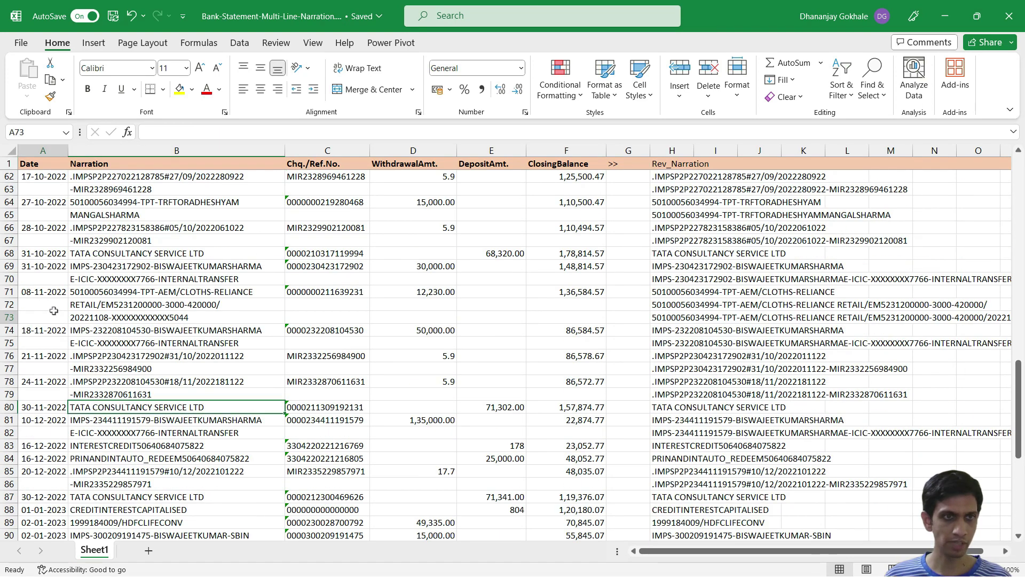
pyautogui.click(678, 324)
pyautogui.press('Up')
pyautogui.press('Right')
pyautogui.press('Right')
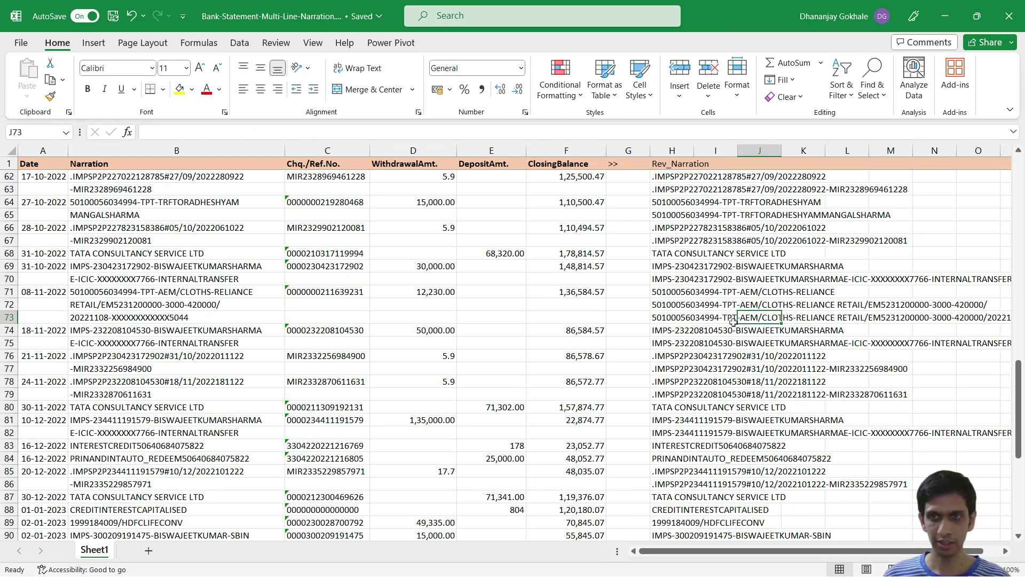
pyautogui.press('Right')
pyautogui.press('Right')
pyautogui.press('Right')
pyautogui.press('Right')
pyautogui.press('Right')
pyautogui.press('Right')
pyautogui.press('Right')
pyautogui.press('Right')
pyautogui.press('Right')
pyautogui.press('Right')
pyautogui.press('Right')
pyautogui.press('Right')
pyautogui.press('Left')
pyautogui.press('Left')
pyautogui.press('Left')
pyautogui.press('Left')
pyautogui.press('Left')
pyautogui.press('Left')
pyautogui.press('Left')
pyautogui.press('Left')
pyautogui.press('Left')
pyautogui.press('Left')
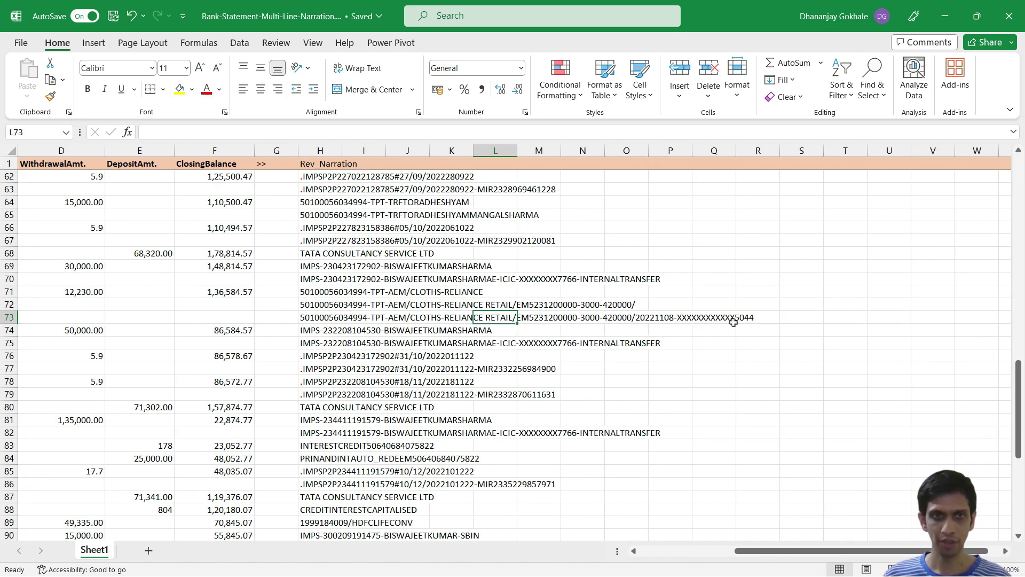
pyautogui.press('Left')
pyautogui.press('Left')
pyautogui.press('Left')
pyautogui.press('Up')
pyautogui.press('Up')
pyautogui.press('Left')
pyautogui.press('Down')
pyautogui.hotkey('ctrl', 'Up')
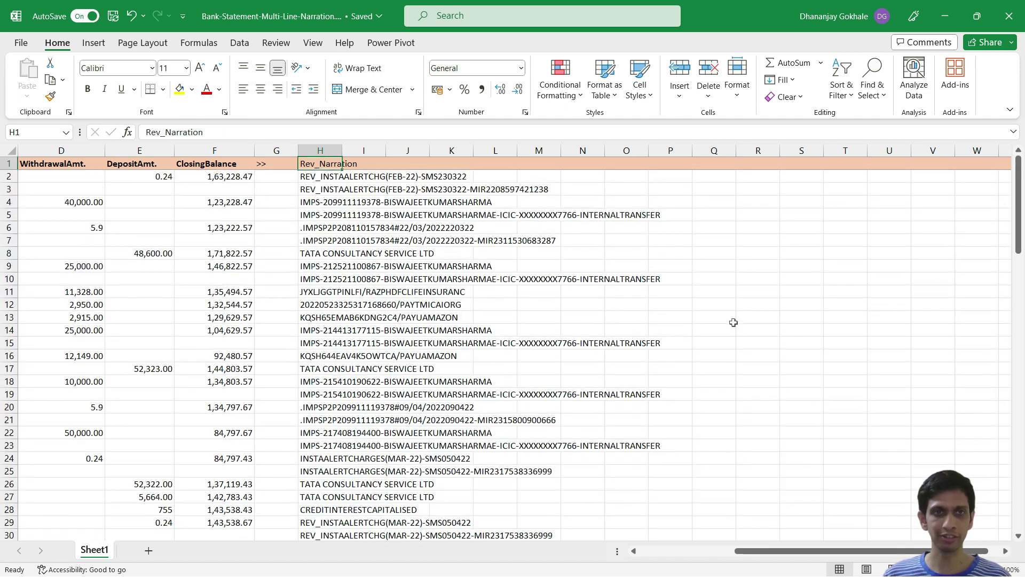
pyautogui.press('Left')
pyautogui.press('Left')
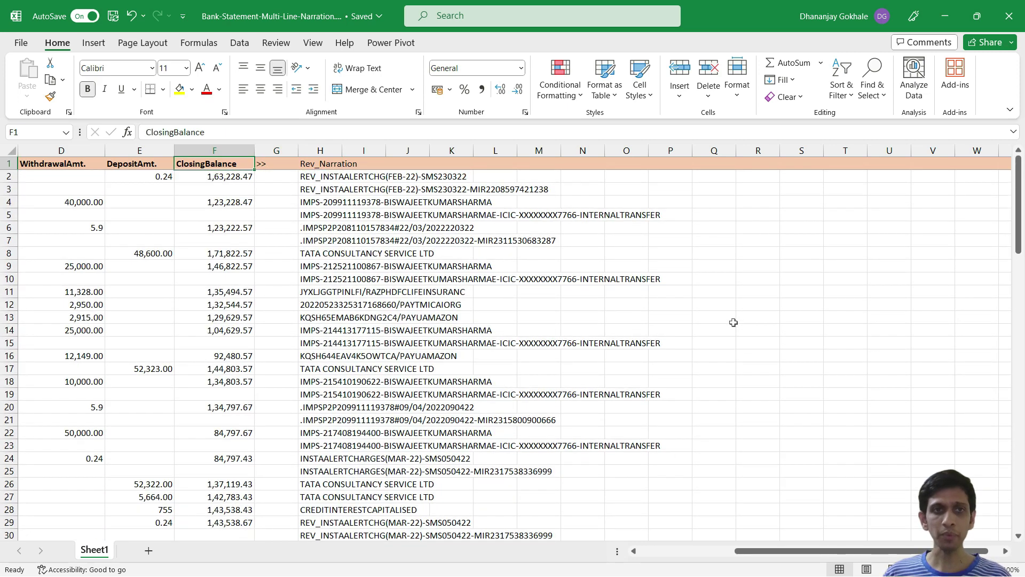
pyautogui.press('Left')
pyautogui.press('Right')
pyautogui.press('Left')
pyautogui.press('Left')
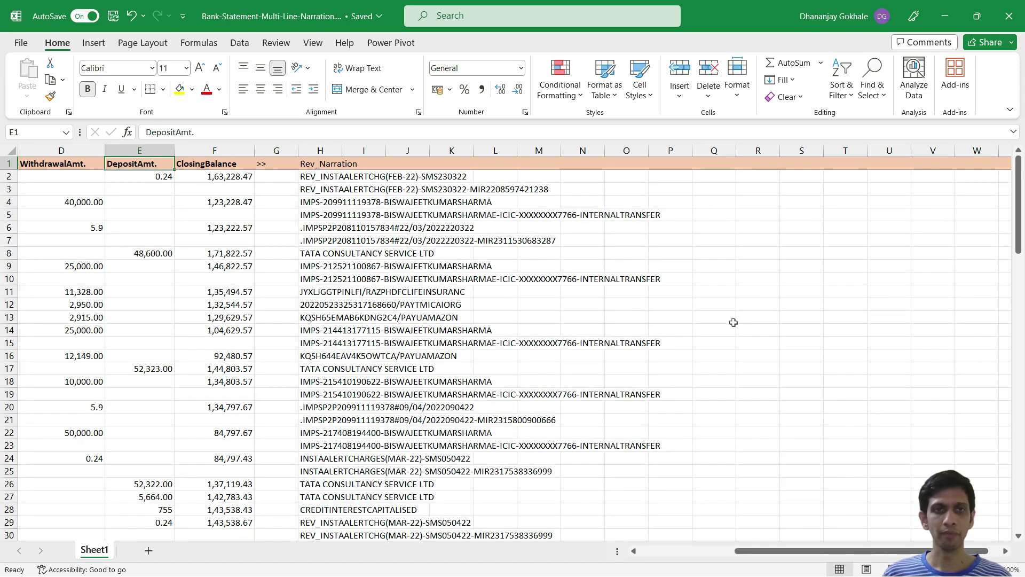
pyautogui.press('Right')
pyautogui.press('Right')
pyautogui.press('Right')
pyautogui.press('Right')
pyautogui.press('Down')
pyautogui.press('Down')
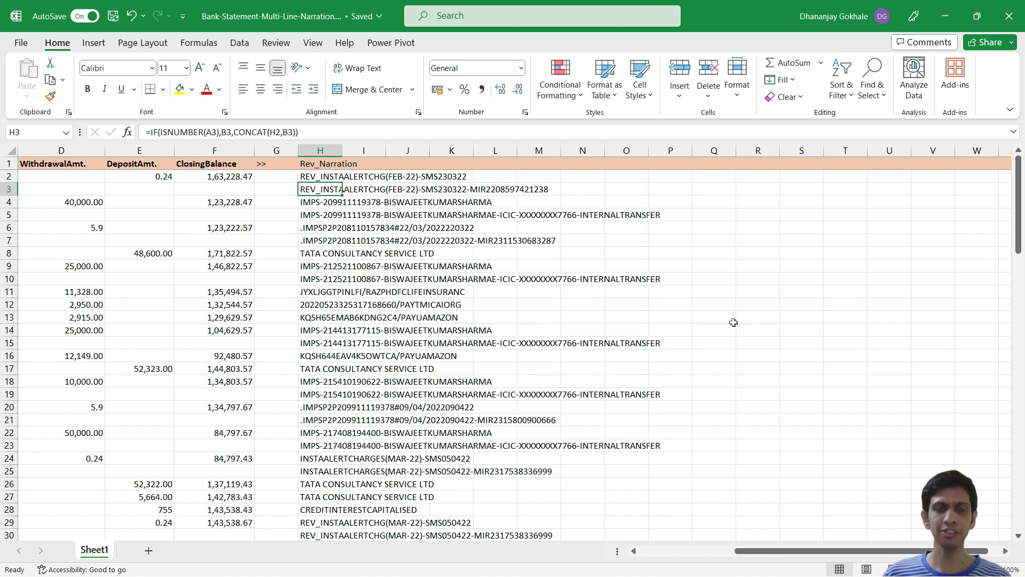
pyautogui.press('Left')
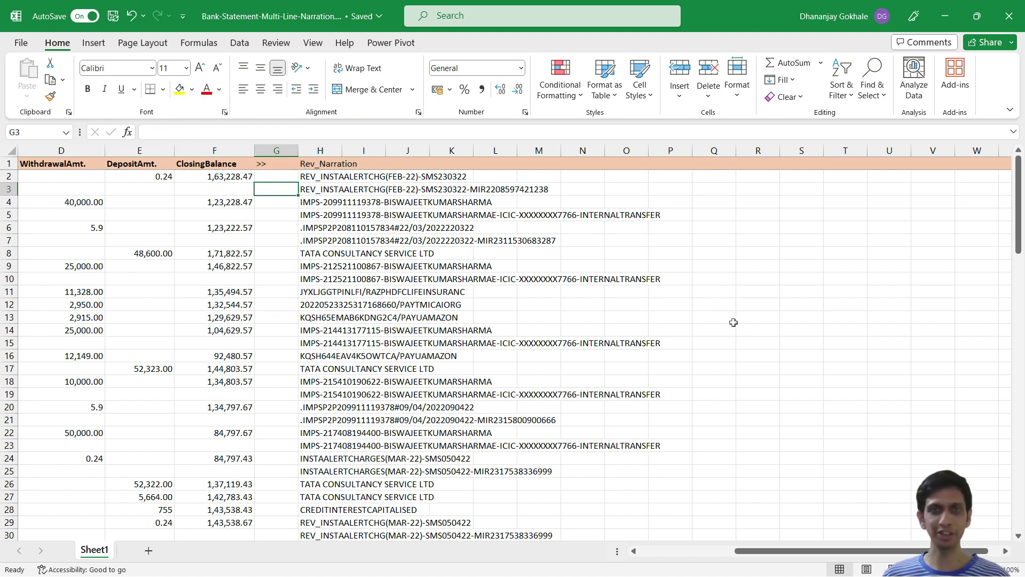
pyautogui.press('Right')
pyautogui.press('Down')
pyautogui.press('Left')
pyautogui.press('Up')
pyautogui.press('Home')
pyautogui.press('Right')
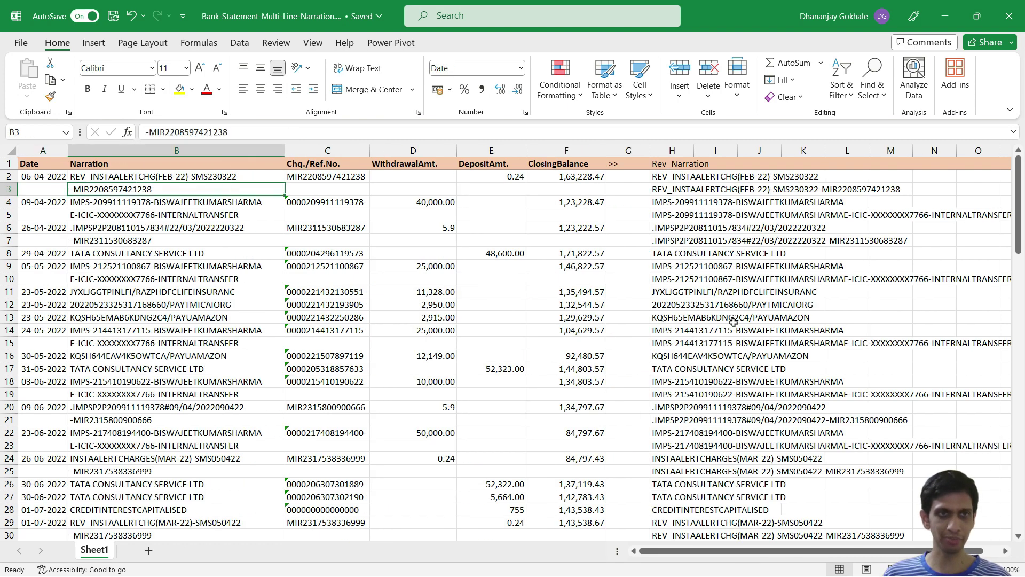
pyautogui.press('Down')
pyautogui.press('Right')
pyautogui.press('Right')
pyautogui.press('Right')
pyautogui.press('Right')
pyautogui.press('Right')
pyautogui.press('Right')
pyautogui.press('Right')
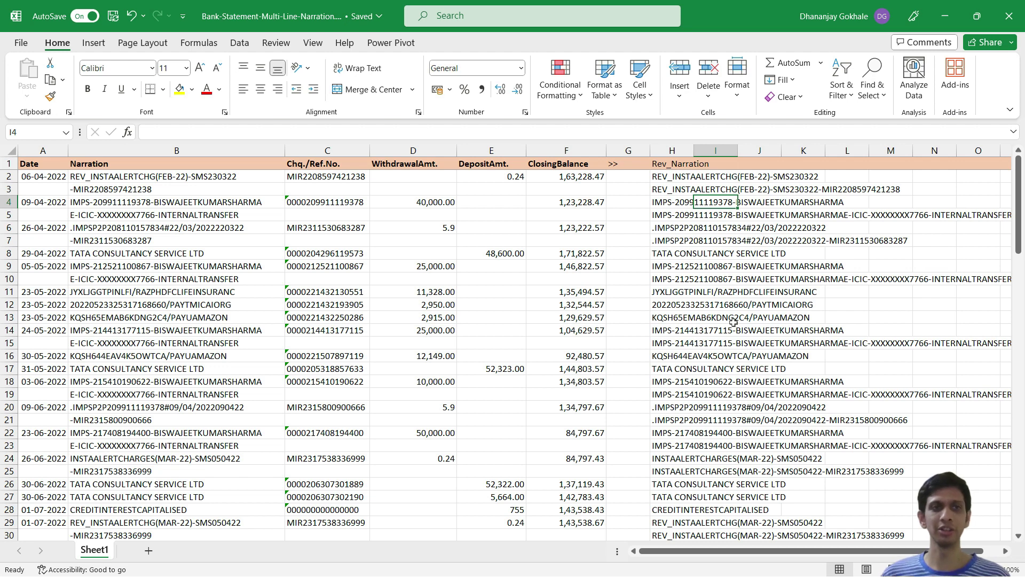
pyautogui.press('Left')
pyautogui.press('Left')
pyautogui.press('Left')
pyautogui.press('Left')
pyautogui.press('Left')
pyautogui.press('Left')
pyautogui.press('Left')
pyautogui.press('Down')
pyautogui.press('Down')
pyautogui.press('Down')
pyautogui.press('Down')
pyautogui.press('Left')
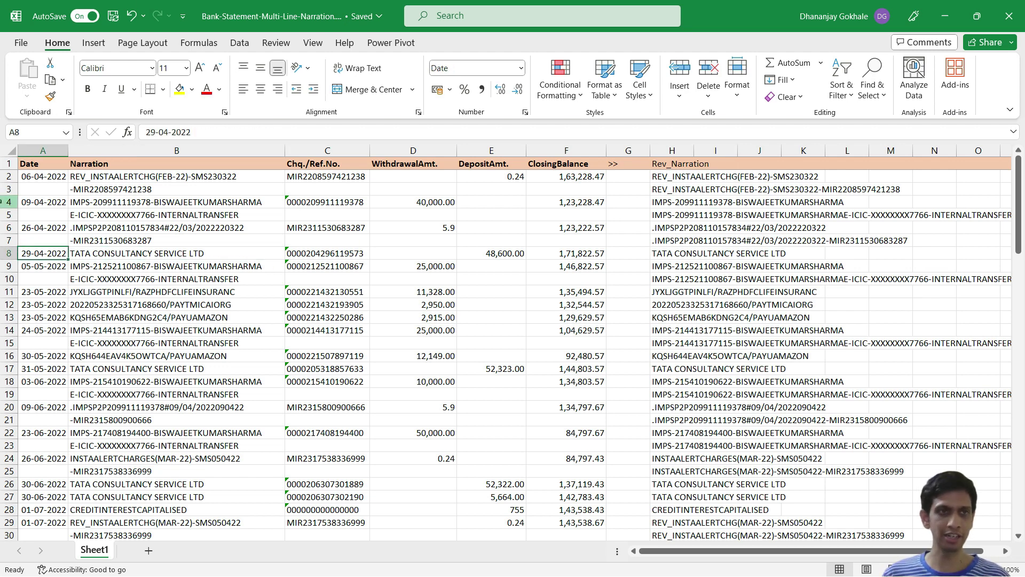
pyautogui.click(4, 189)
pyautogui.click(4, 215)
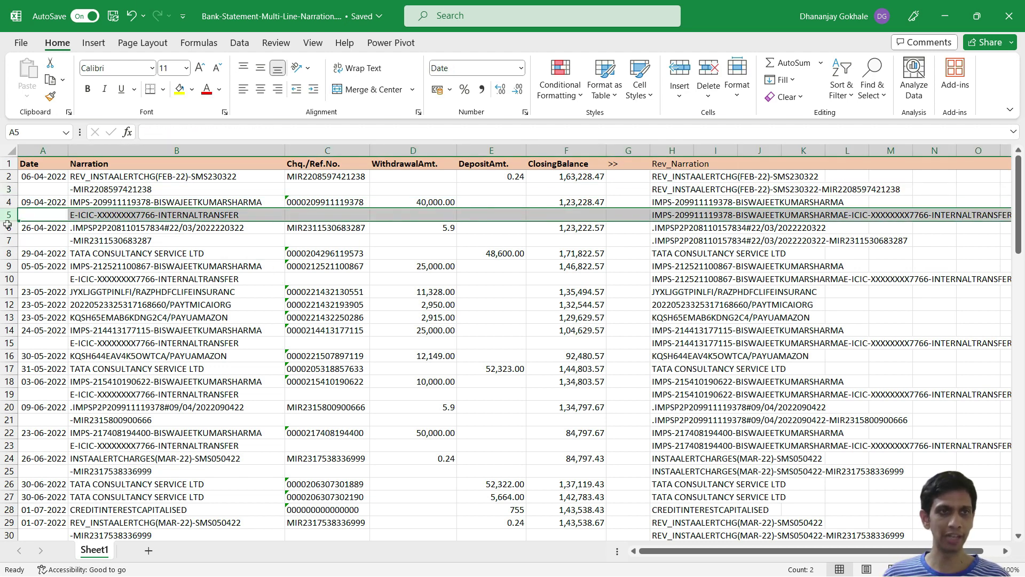
pyautogui.click(6, 239)
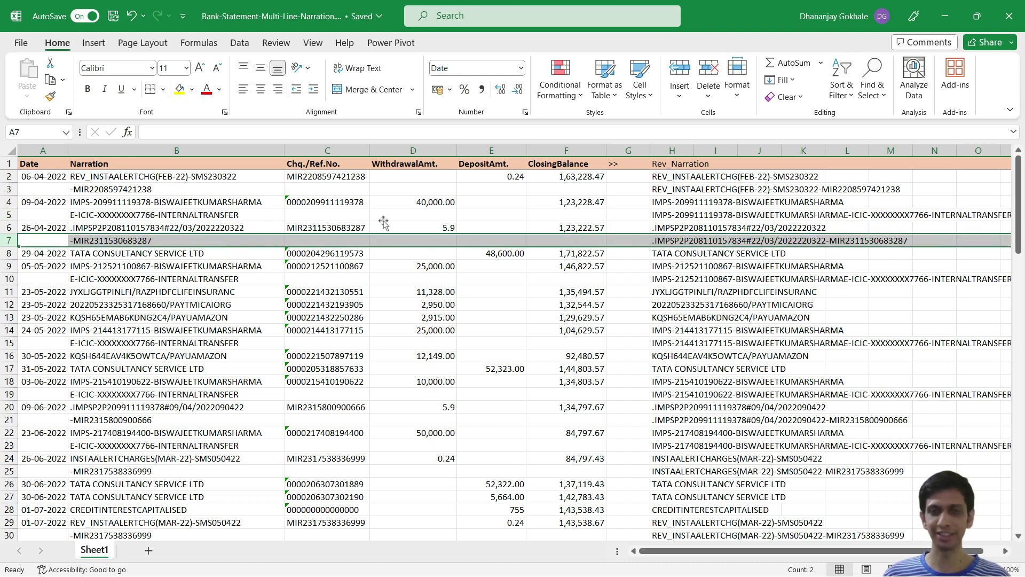
pyautogui.click(669, 178)
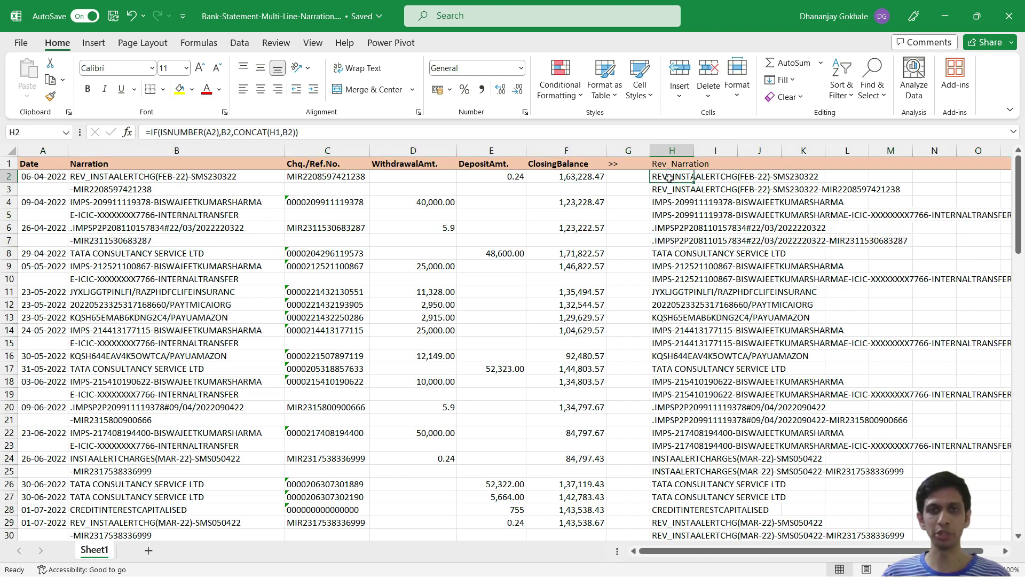
pyautogui.press('Up')
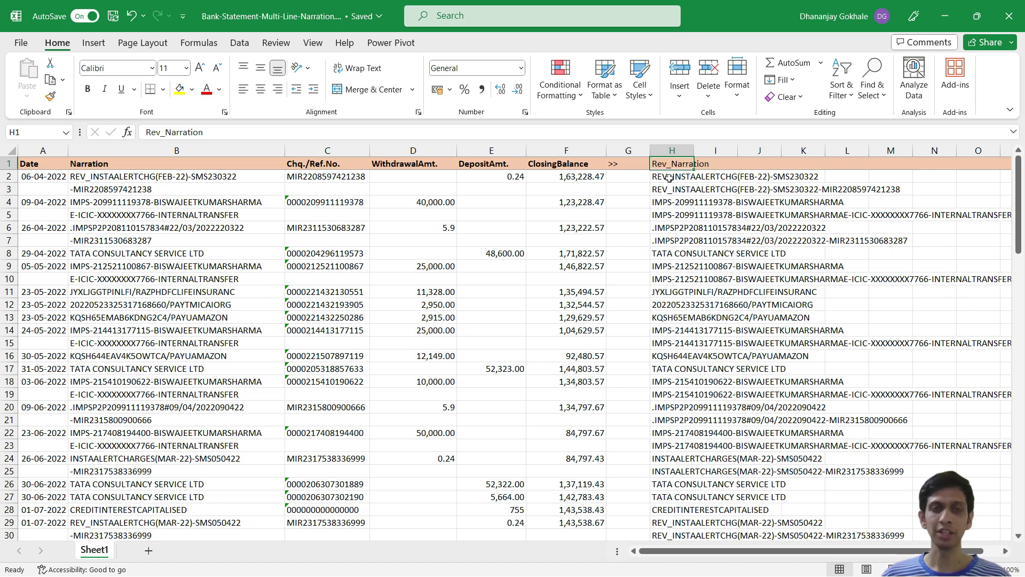
# Shift the Rev_Narration column one column right and enter 0 in H1
pyautogui.hotkey('ctrl', 'shift', 'Down')
pyautogui.hotkey('ctrl', 'shift', '+')
pyautogui.press('Return')
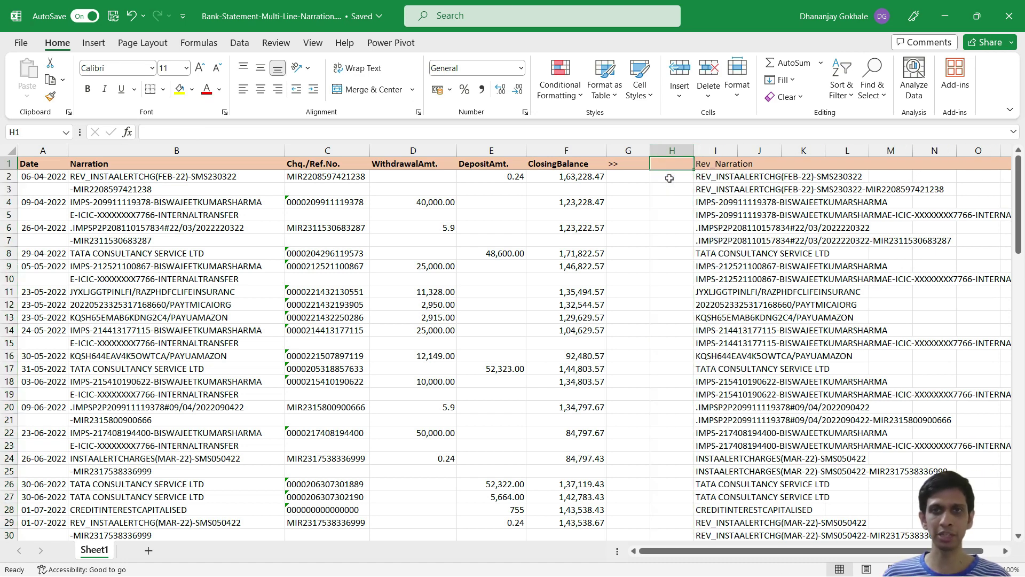
pyautogui.write('0')
pyautogui.press('Return')
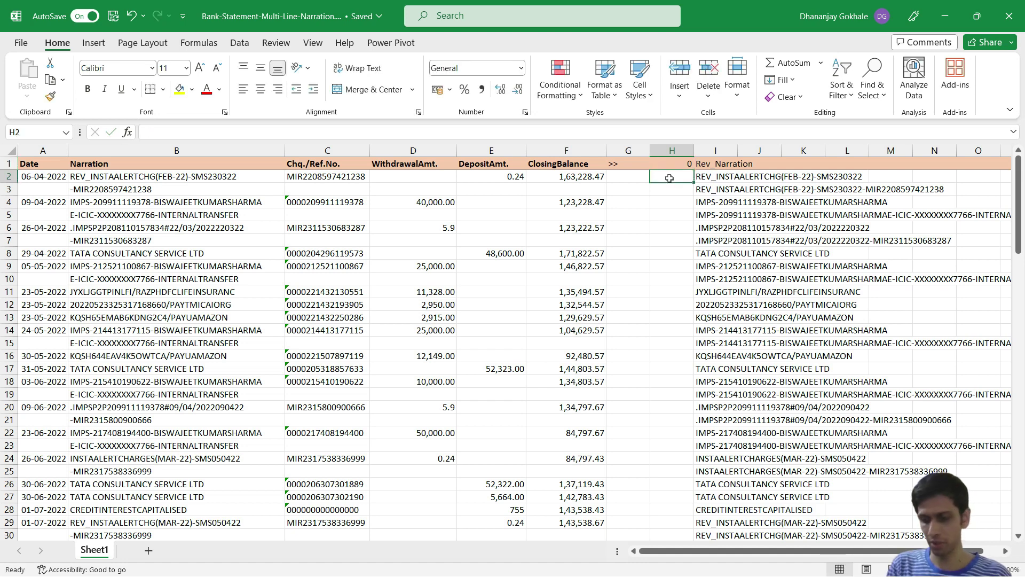
# Enter =IF(ISNUMBER(A2),H1+1,H1) in H2, which returns 1
pyautogui.write('=')
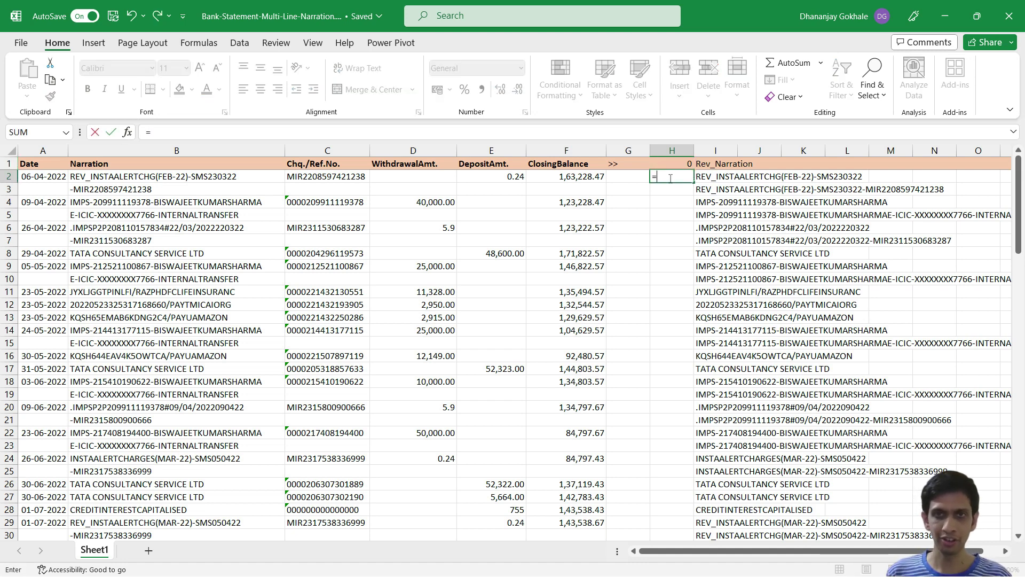
pyautogui.write('if')
pyautogui.press('Tab')
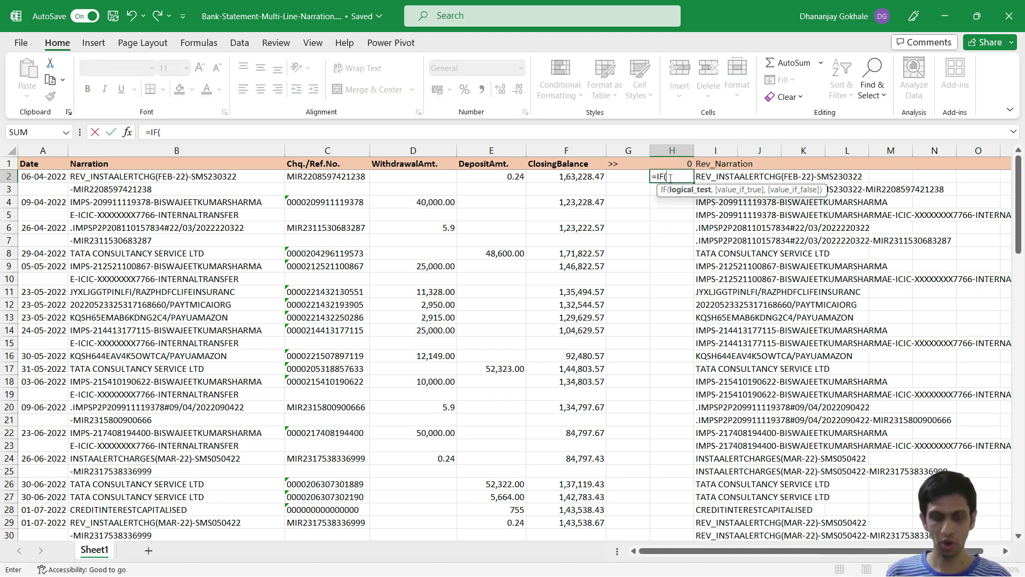
pyautogui.write('ISNU')
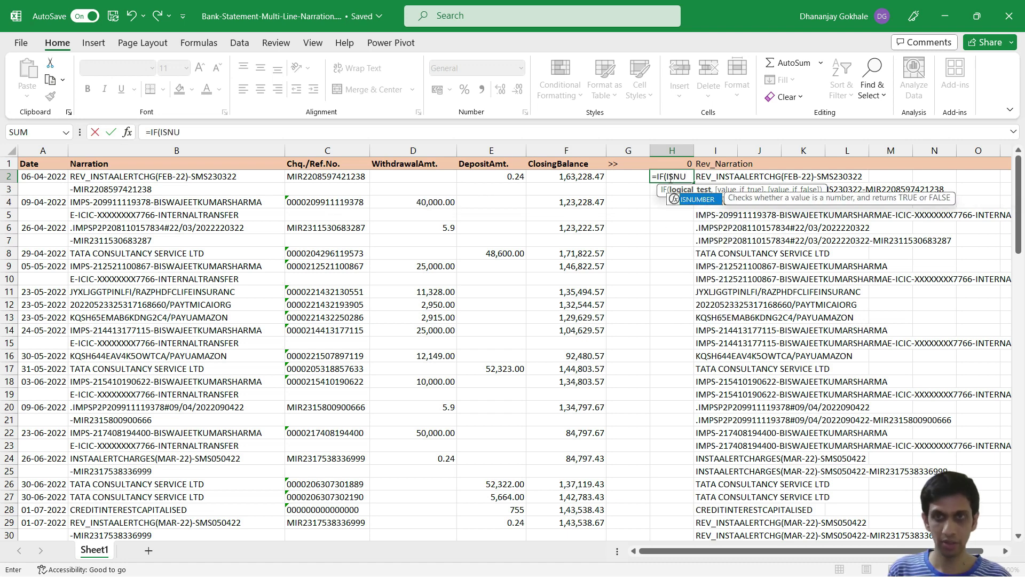
pyautogui.press('Tab')
pyautogui.press('Home')
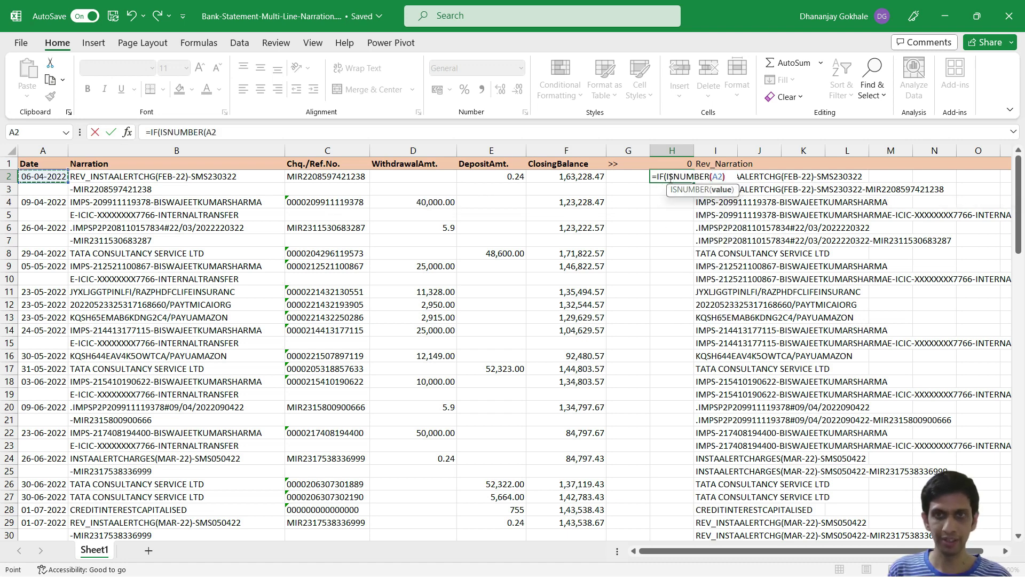
pyautogui.write('),')
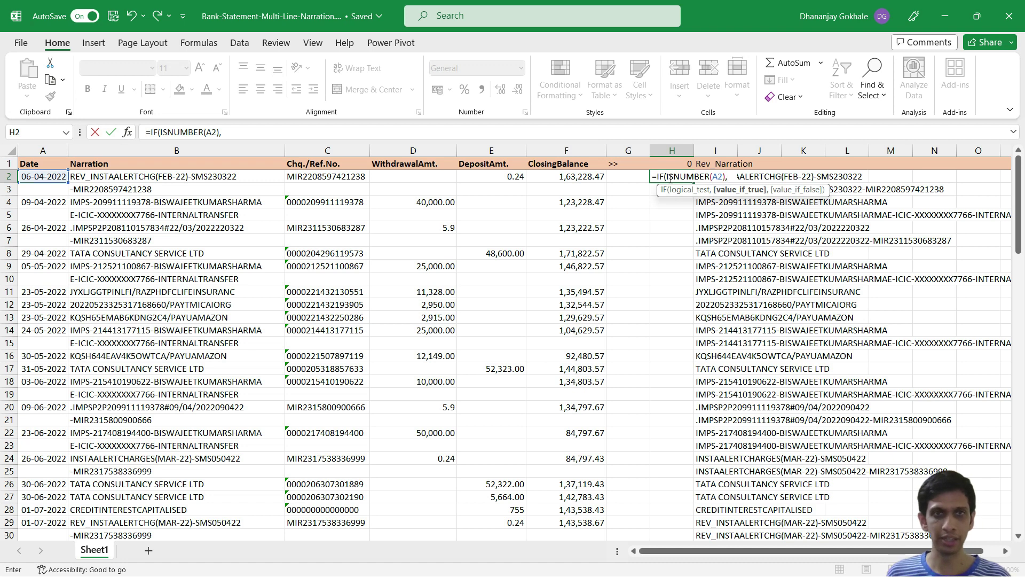
pyautogui.press('Up')
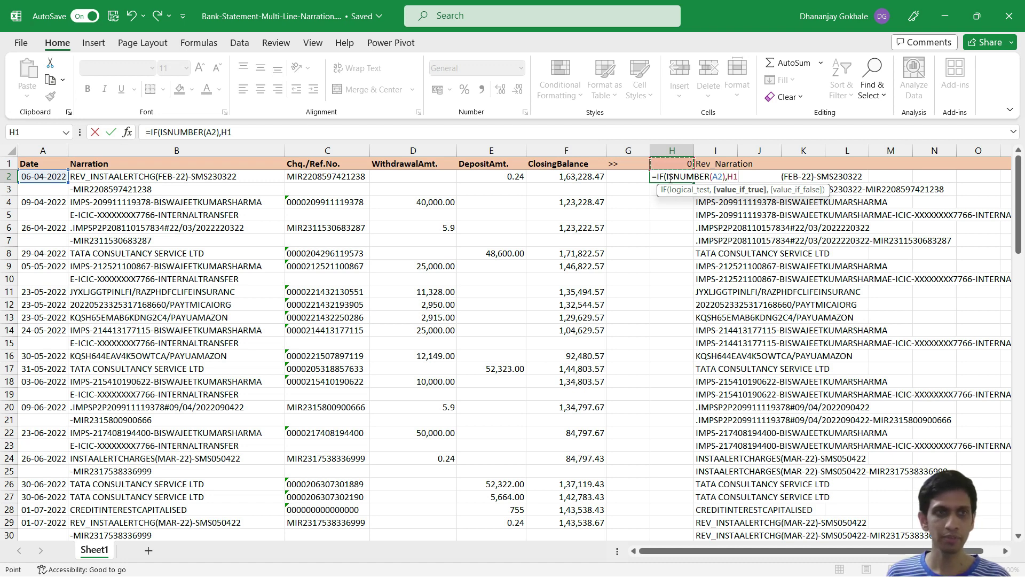
pyautogui.write('+')
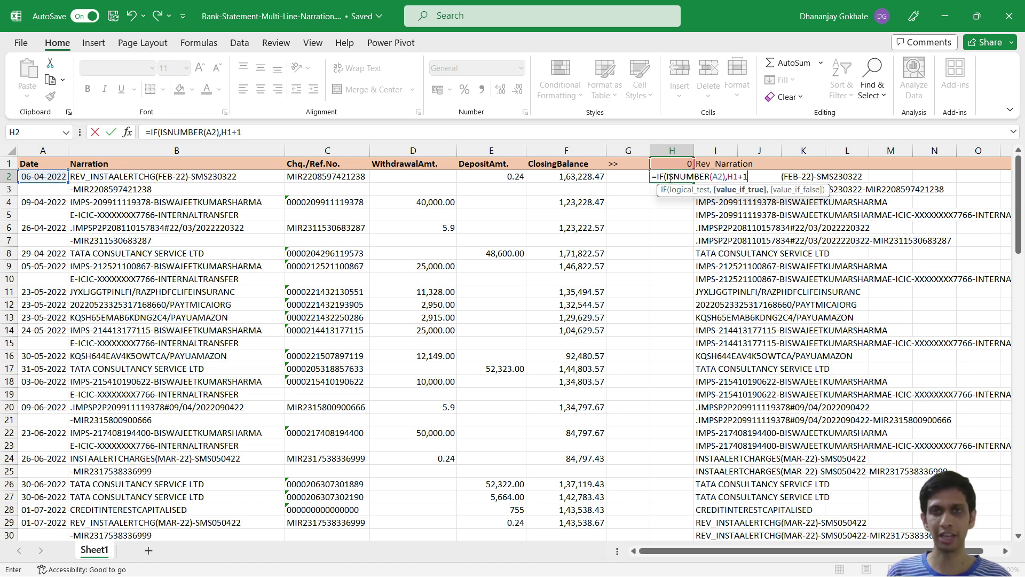
pyautogui.write('1,')
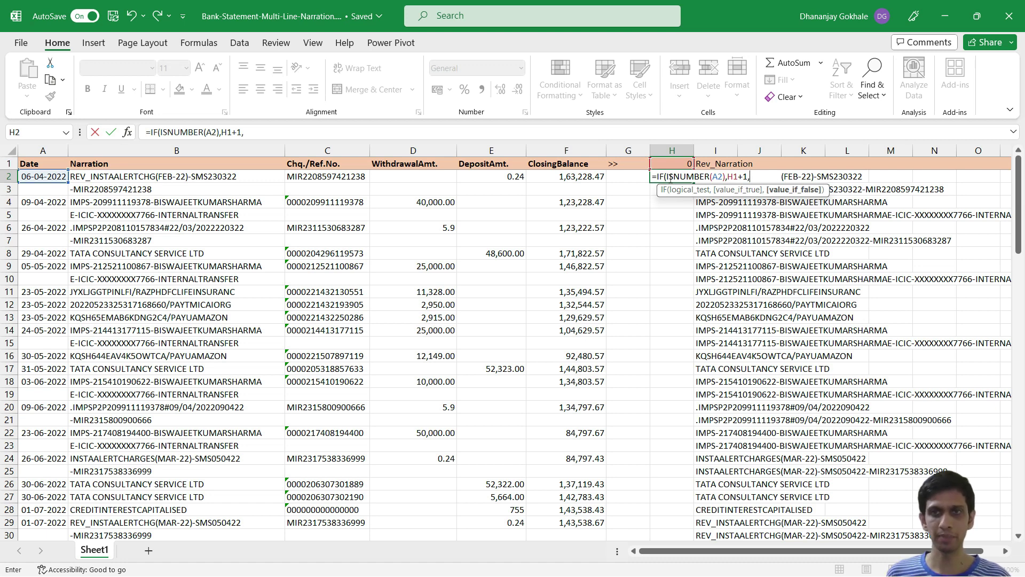
pyautogui.press('Up')
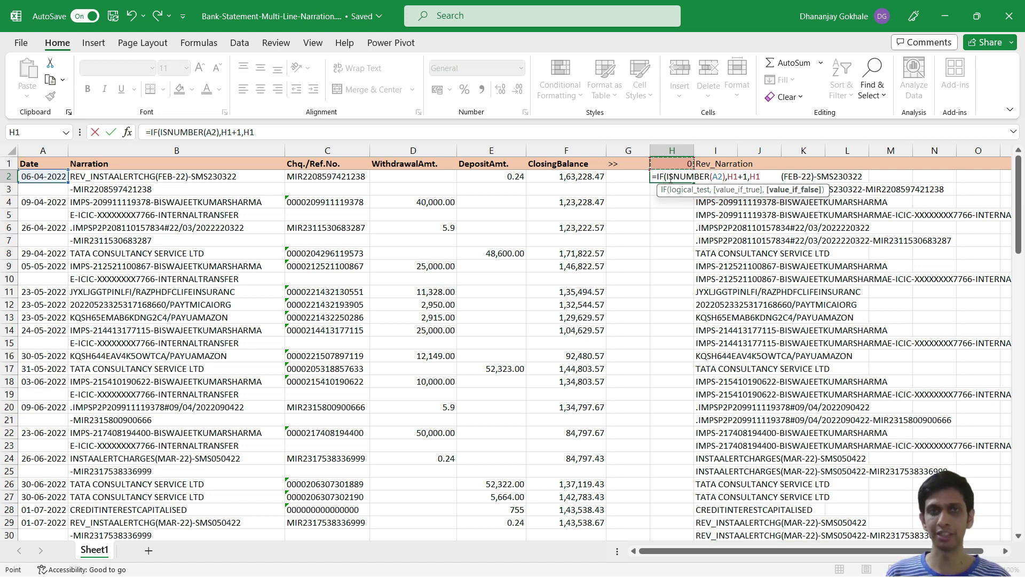
pyautogui.press('Return')
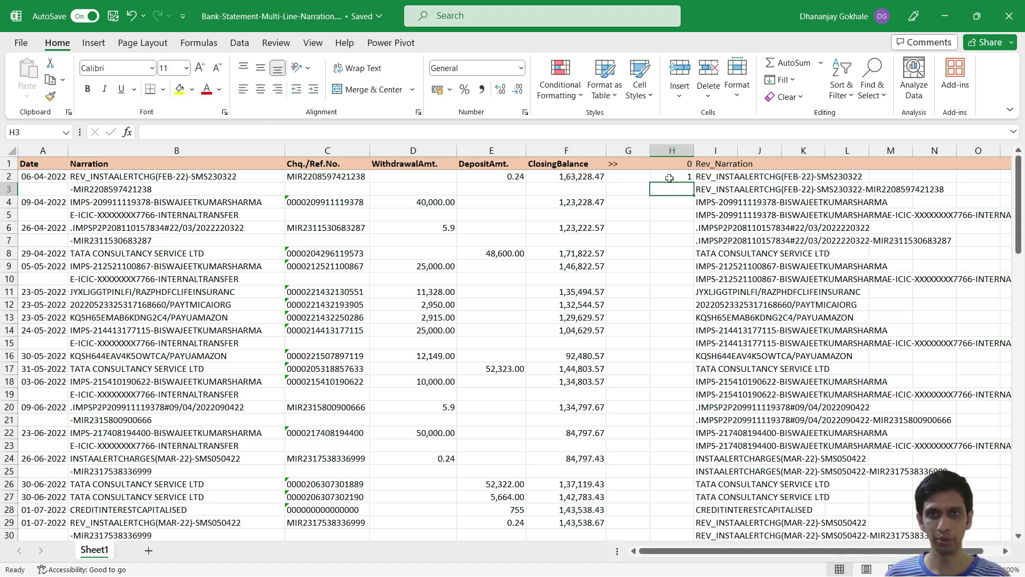
pyautogui.click(669, 179)
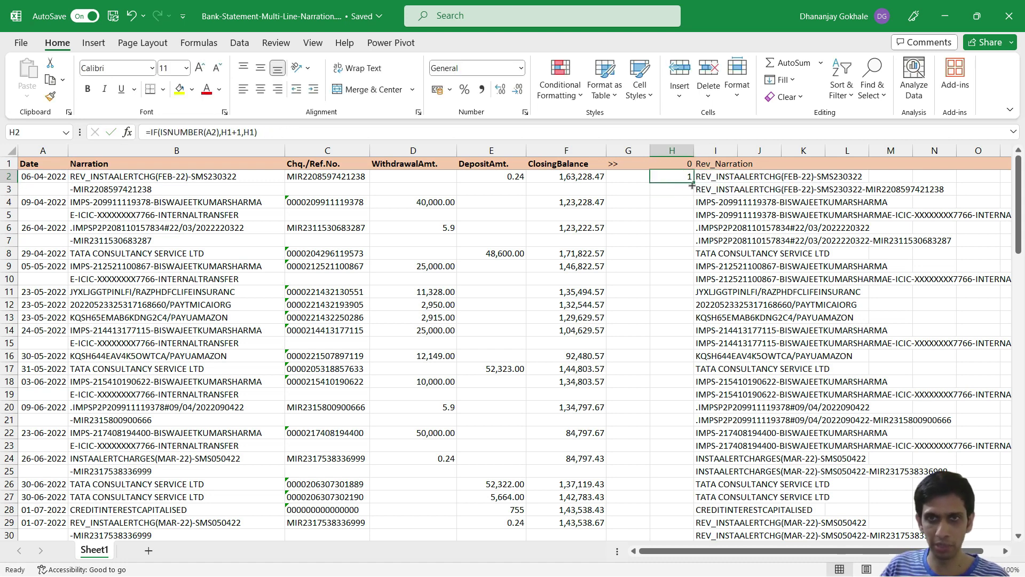
# Fill the H2 counter formula down column H and spot-check H8 and H3
pyautogui.doubleClick(693, 184)
pyautogui.click(680, 251)
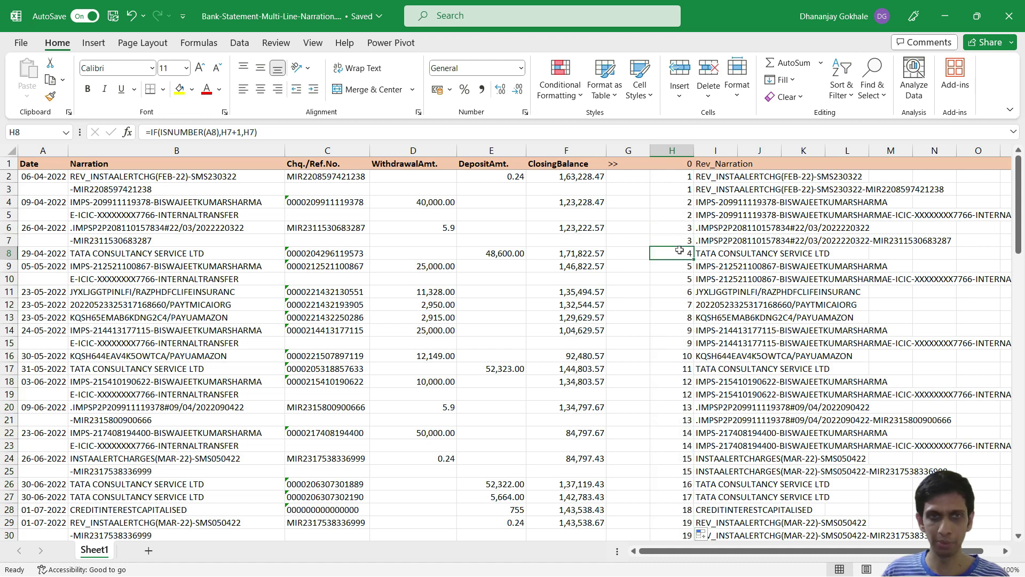
pyautogui.click(681, 186)
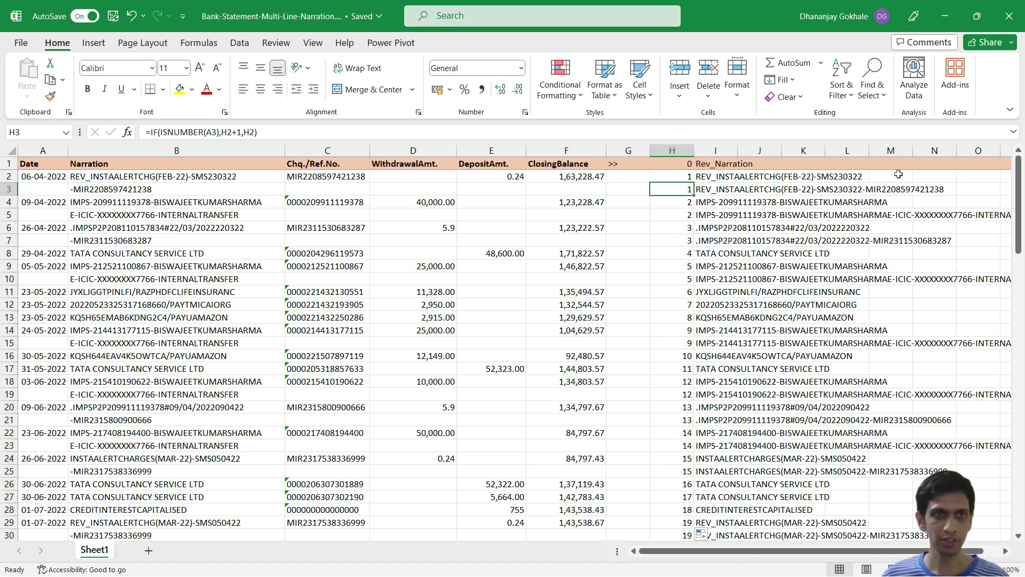
pyautogui.press('Up')
# Check that each early transaction's rows share one counter number through row 8
pyautogui.hotkey('shift', 'Down')
pyautogui.hotkey('shift', 'space')
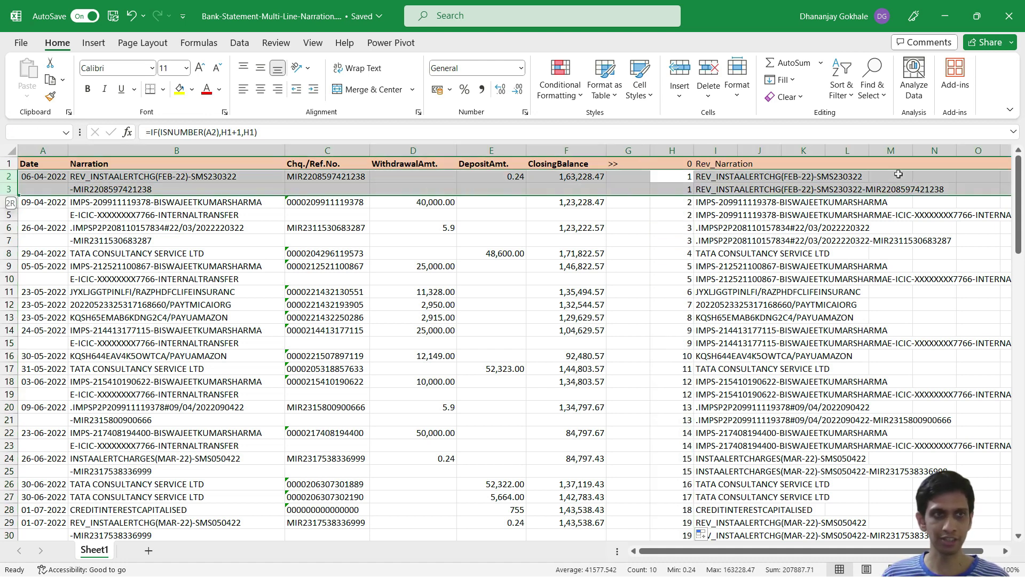
pyautogui.press('Down')
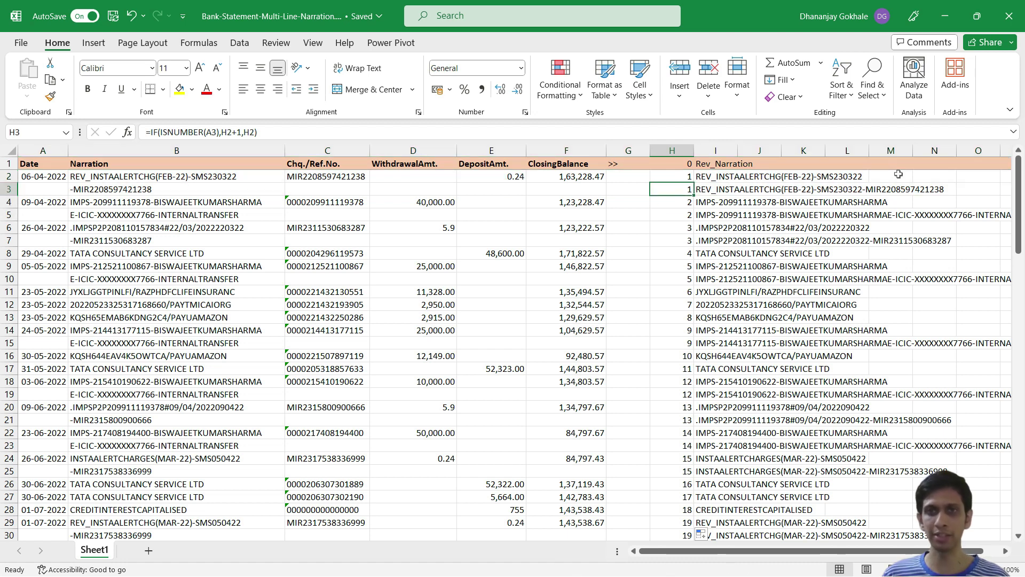
pyautogui.press('Down')
pyautogui.press('Down')
pyautogui.hotkey('shift', 'Up')
pyautogui.hotkey('shift', 'space')
pyautogui.press('Down')
pyautogui.press('Down')
pyautogui.press('Down')
pyautogui.hotkey('shift', 'space')
pyautogui.press('Down')
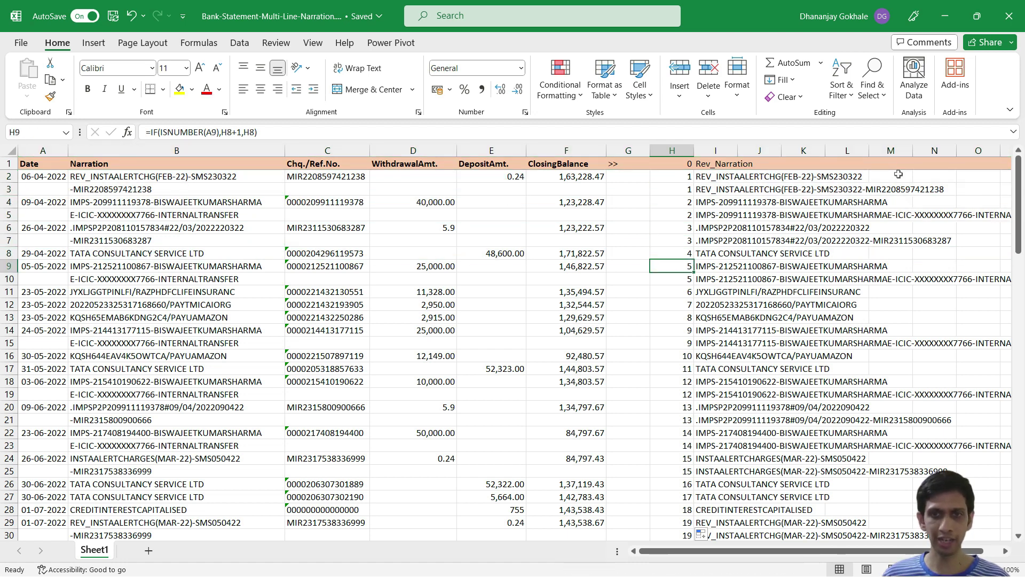
# Verify rows 71–73 all share counter 43, then return to the top of the sheet
pyautogui.scroll(-18, 673, 327)
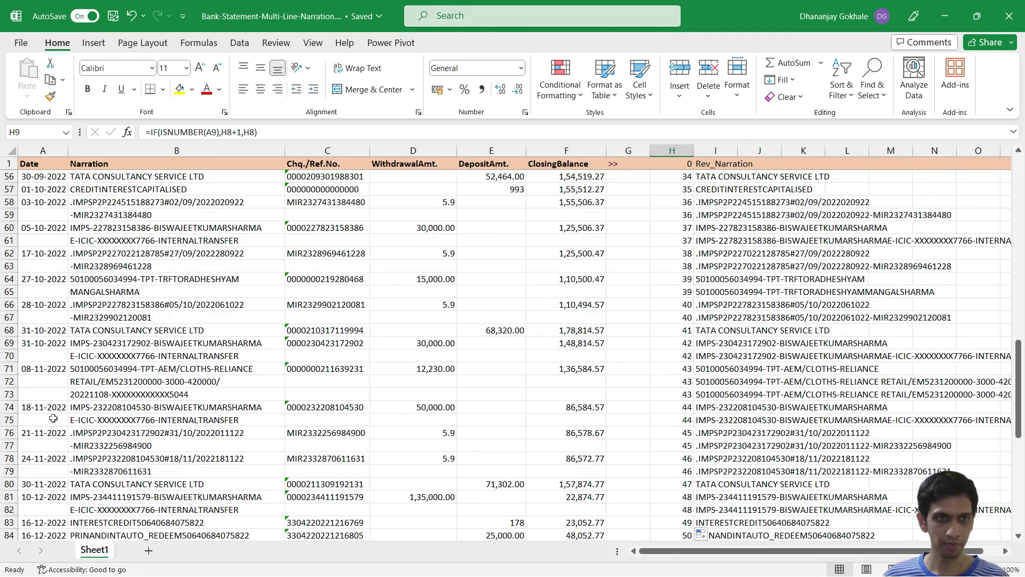
pyautogui.scroll(-3, 54, 390)
pyautogui.scroll(1, 50, 337)
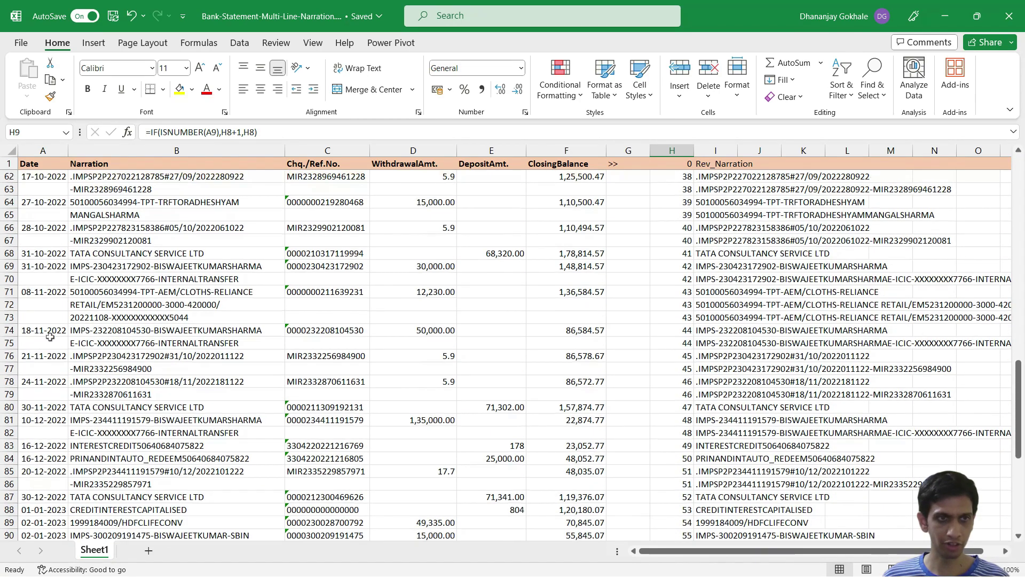
pyautogui.click(697, 292)
pyautogui.press('Left')
pyautogui.hotkey('shift', 'Down')
pyautogui.hotkey('shift', 'Down')
pyautogui.hotkey('shift', 'space')
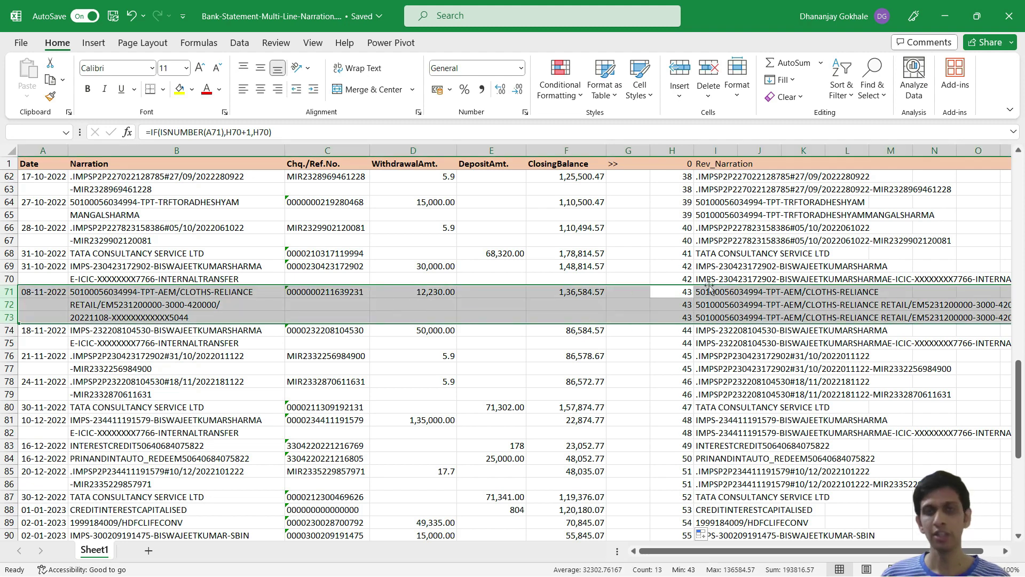
pyautogui.click(709, 287)
pyautogui.press('Left')
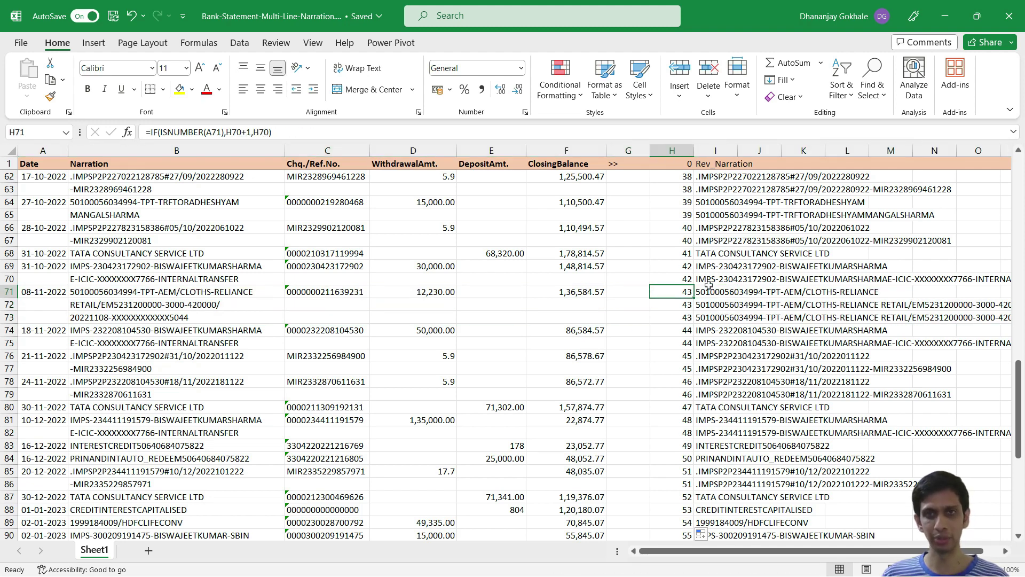
pyautogui.hotkey('ctrl', 'Up')
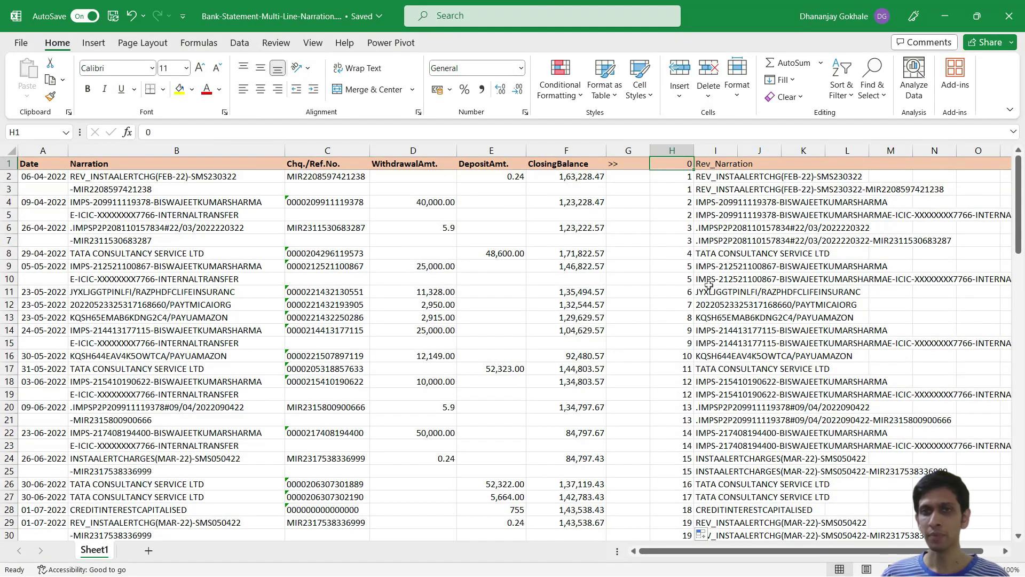
pyautogui.press('Right')
pyautogui.press('Right')
# Widen column I so each full combined Rev_Narration text is visible
pyautogui.moveTo(738, 151); pyautogui.dragTo(978, 157)
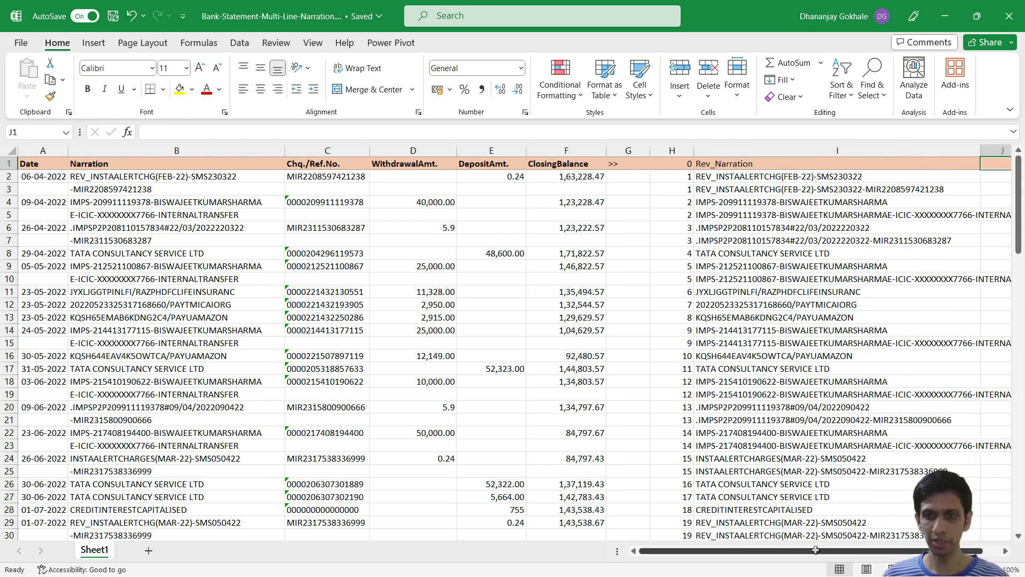
pyautogui.hscroll(1, 833, 552)
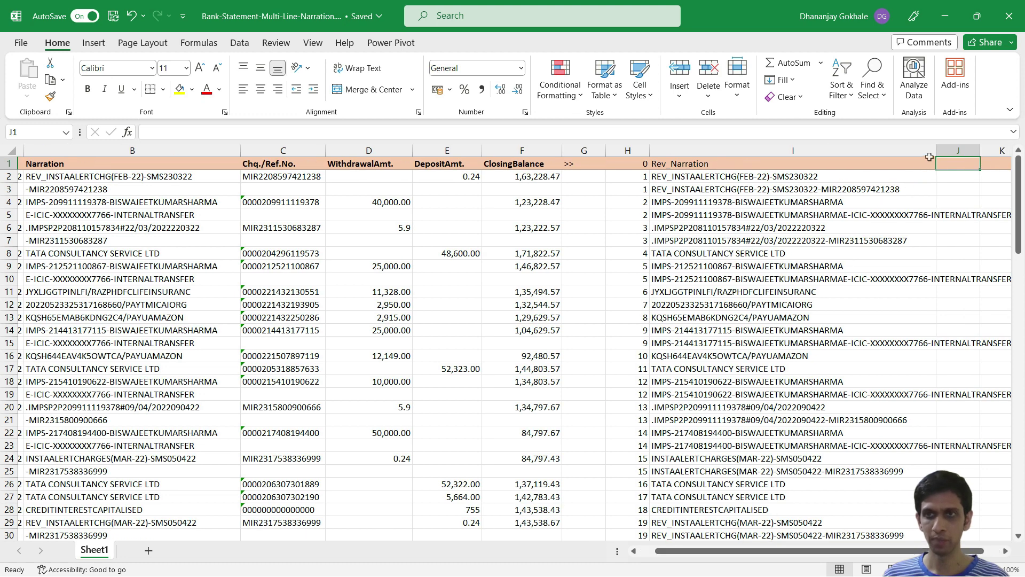
pyautogui.moveTo(931, 156); pyautogui.dragTo(940, 156)
pyautogui.click(936, 177)
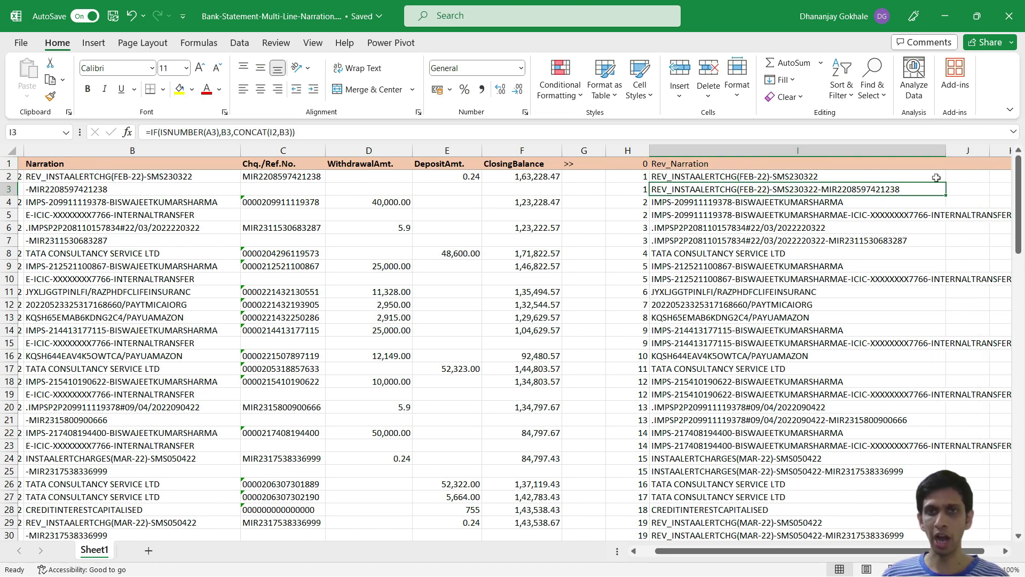
# Compare the row 3 and row 5 counters in column H with their combined narrations in column I
pyautogui.press('Down')
pyautogui.press('Down')
pyautogui.press('Up')
pyautogui.press('Left')
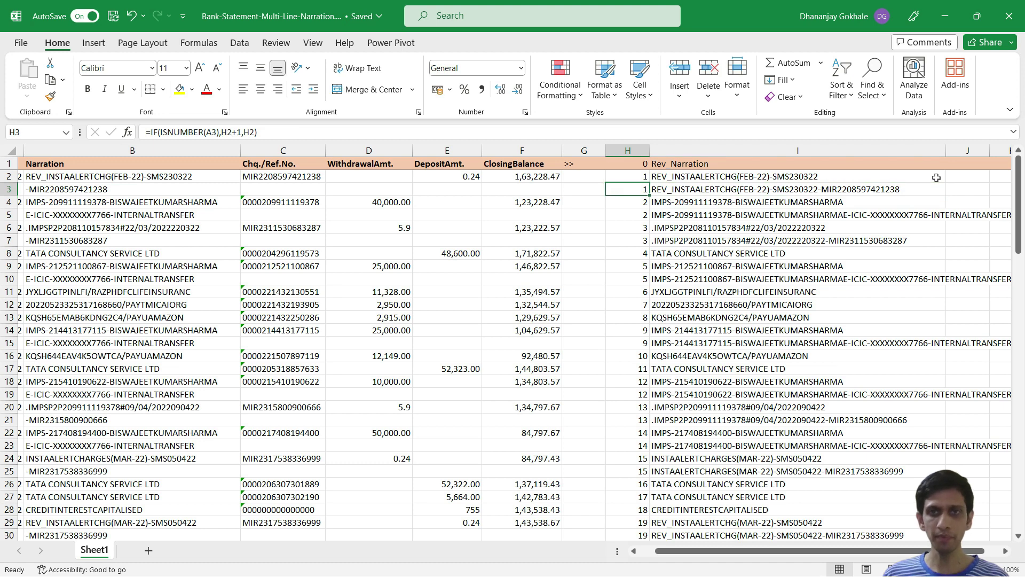
pyautogui.press('Right')
pyautogui.press('Right')
pyautogui.press('Left')
pyautogui.press('Home')
pyautogui.press('Right')
pyautogui.press('Right')
pyautogui.press('Right')
pyautogui.press('Right')
pyautogui.press('Right')
pyautogui.press('Right')
pyautogui.press('Left')
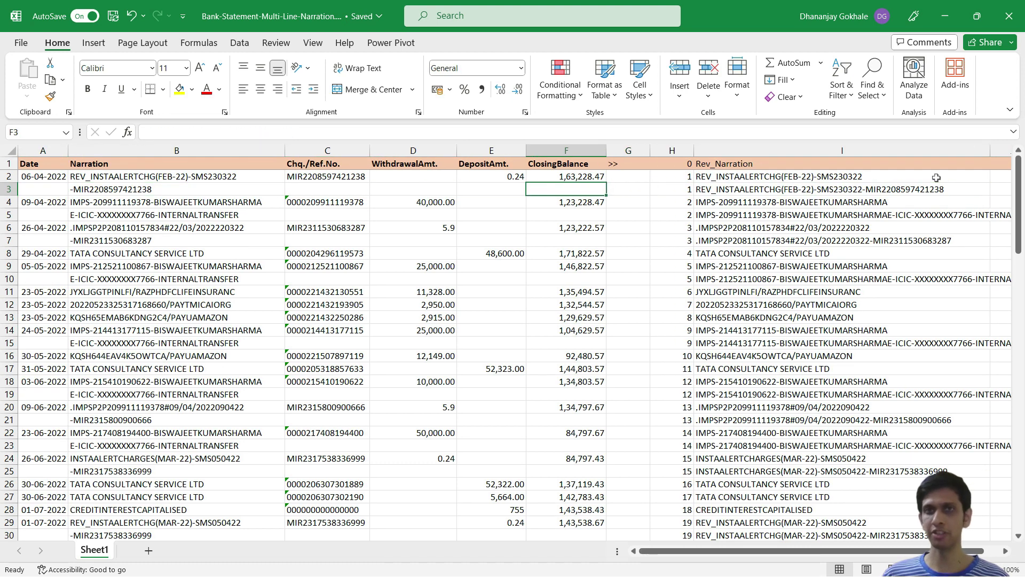
pyautogui.press('Right')
pyautogui.press('Right')
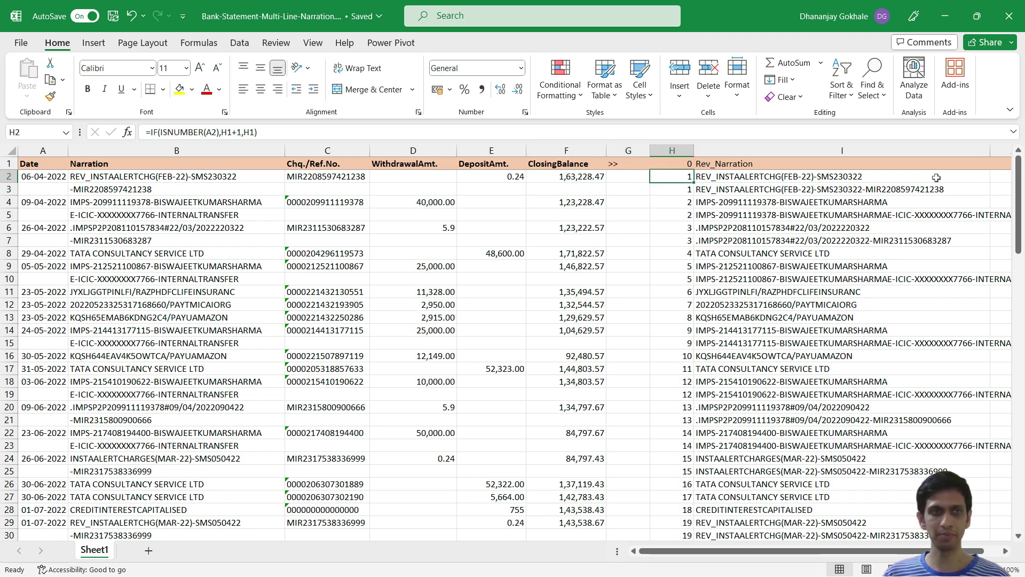
pyautogui.press('Down')
pyautogui.press('Down')
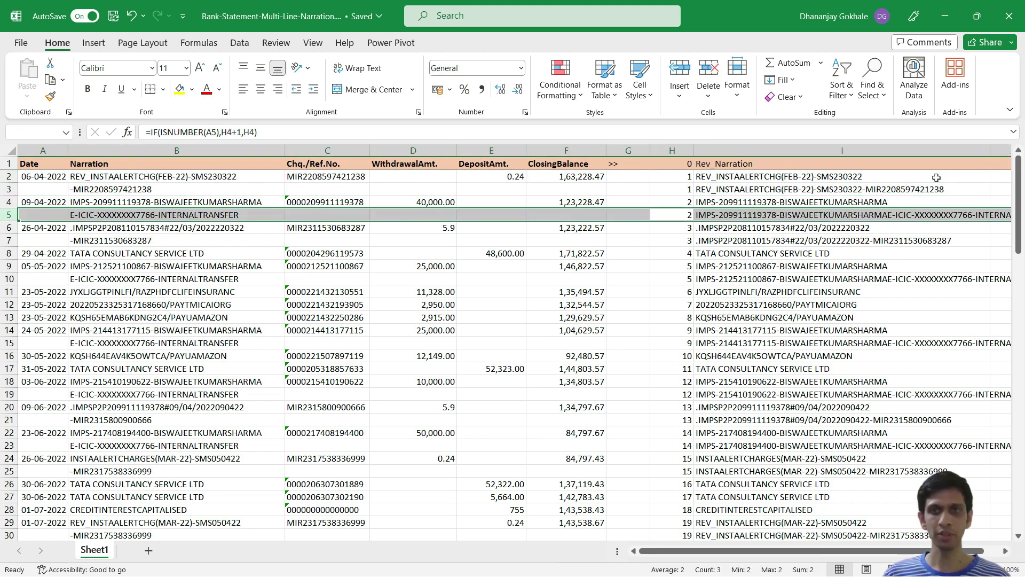
pyautogui.press('Right')
pyautogui.press('Up')
pyautogui.press('Up')
pyautogui.press('Up')
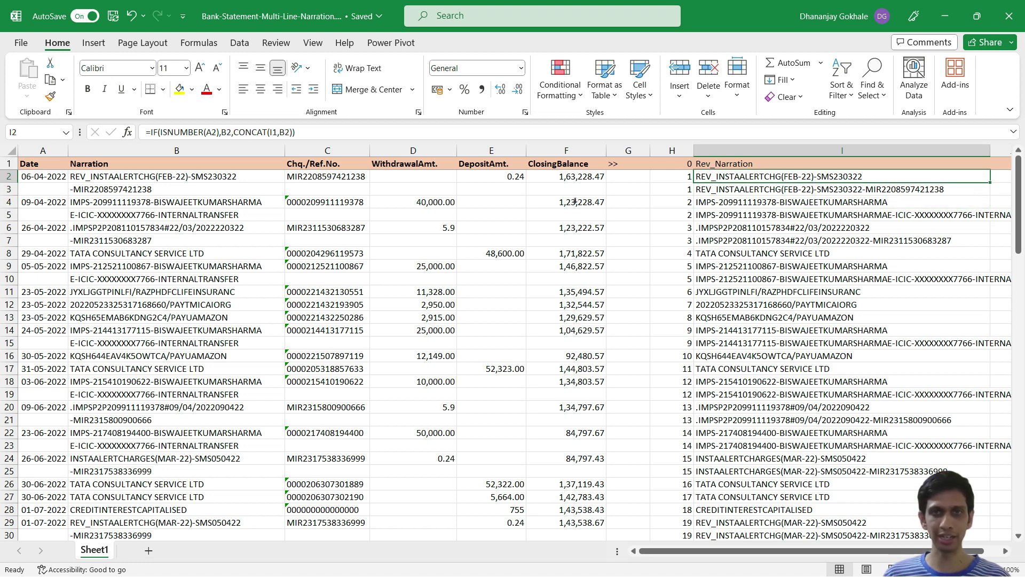
# Select rows 3 and 5 in turn to review their combined narration formulas
pyautogui.click(797, 188)
pyautogui.hotkey('shift', 'space')
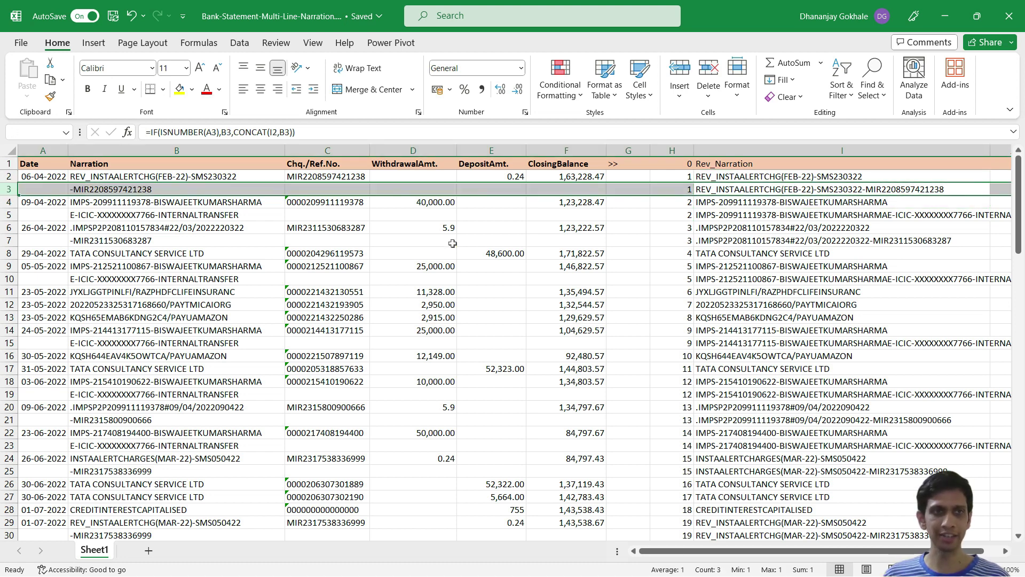
pyautogui.click(452, 244)
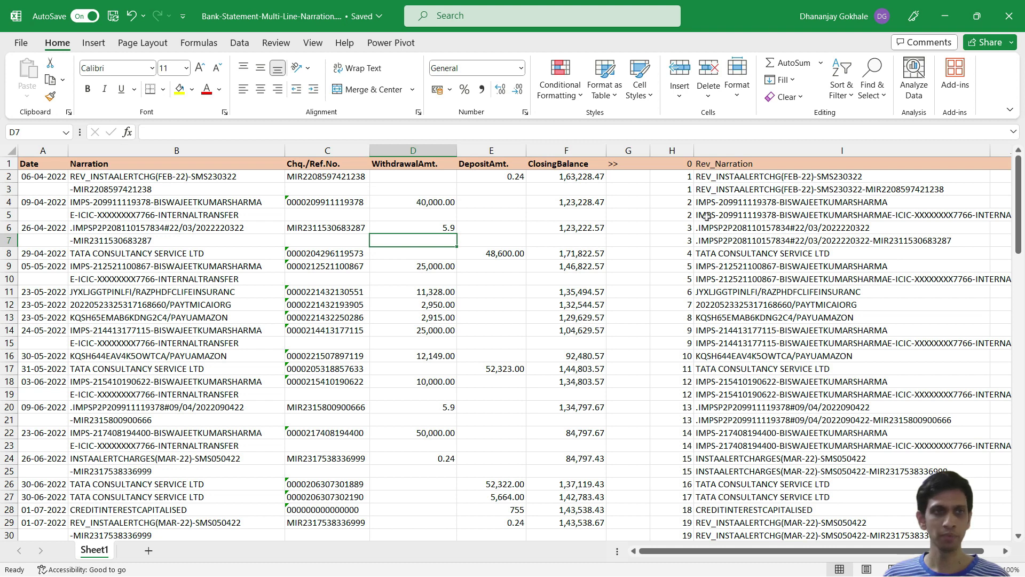
pyautogui.click(732, 218)
pyautogui.hotkey('shift', 'space')
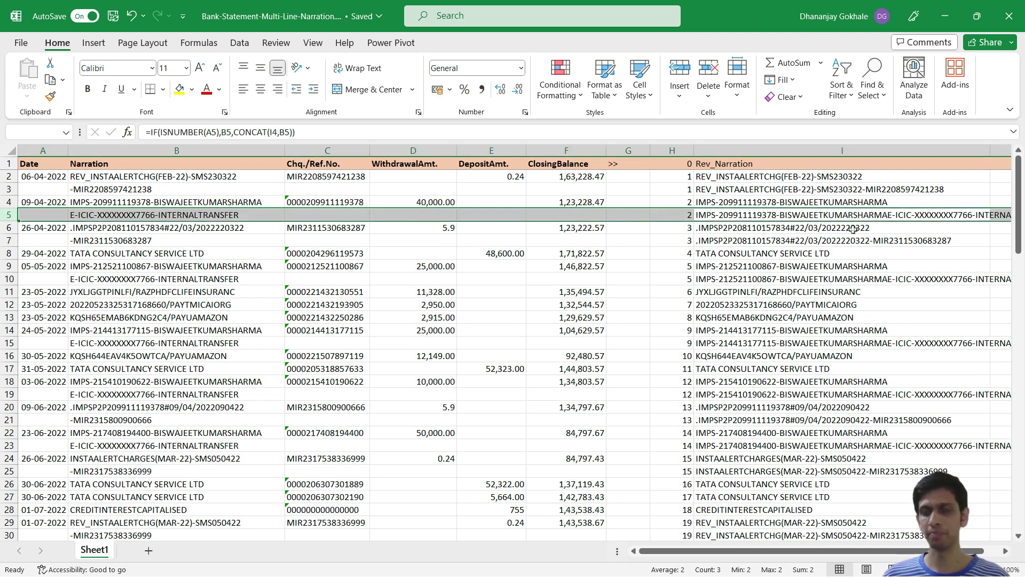
pyautogui.press('Up')
pyautogui.press('Down')
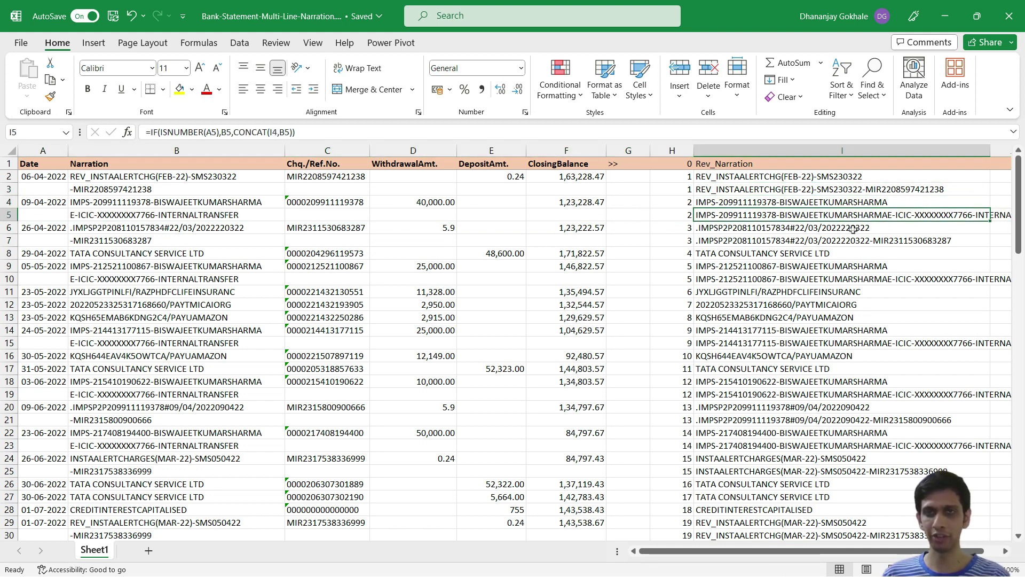
pyautogui.press('Up')
pyautogui.press('Up')
pyautogui.press('Up')
pyautogui.press('Up')
pyautogui.press('Right')
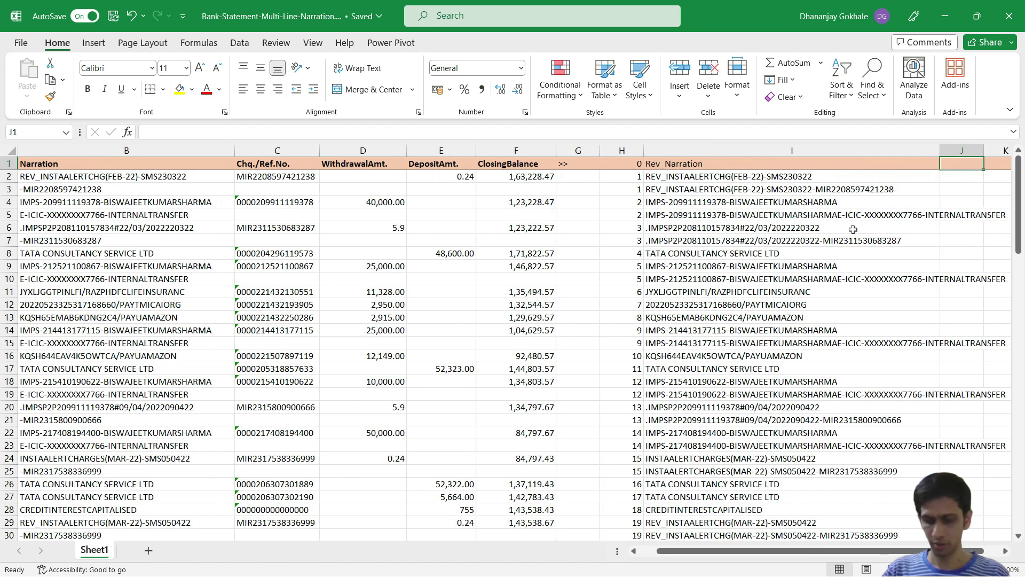
pyautogui.write('_')
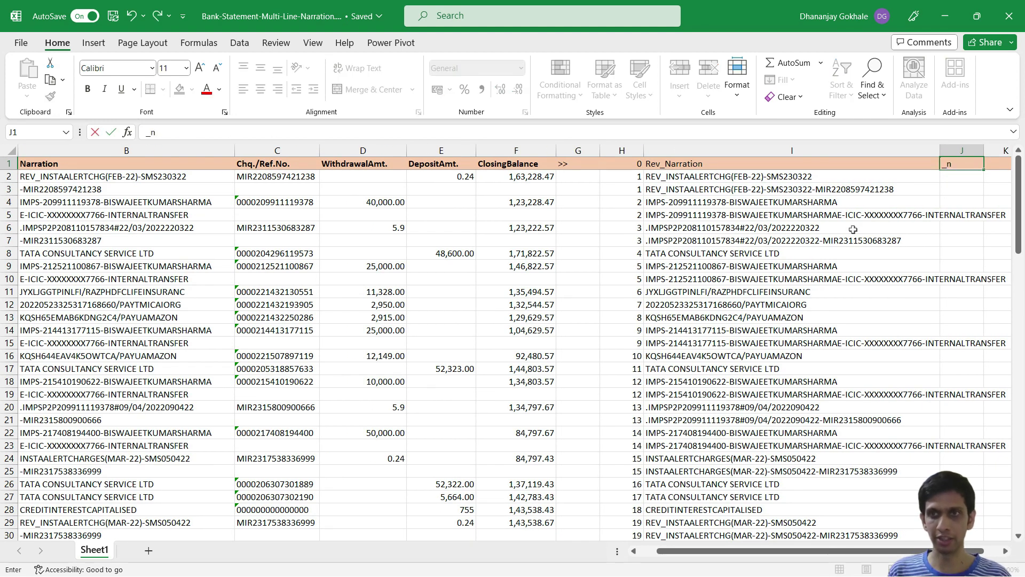
pyautogui.write('Narration')
pyautogui.press('Return')
pyautogui.hscroll(2, 853, 230)
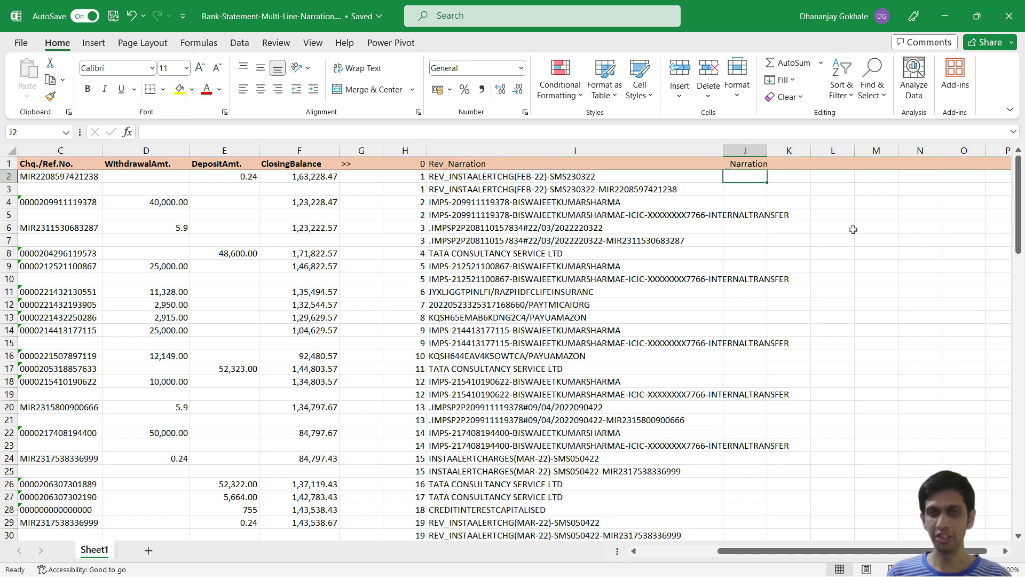
# Enter =XLOOKUP(H2,H:H,I:I) in J2 to return column I's narration for H2's number
pyautogui.write('=xlo')
pyautogui.press('Tab')
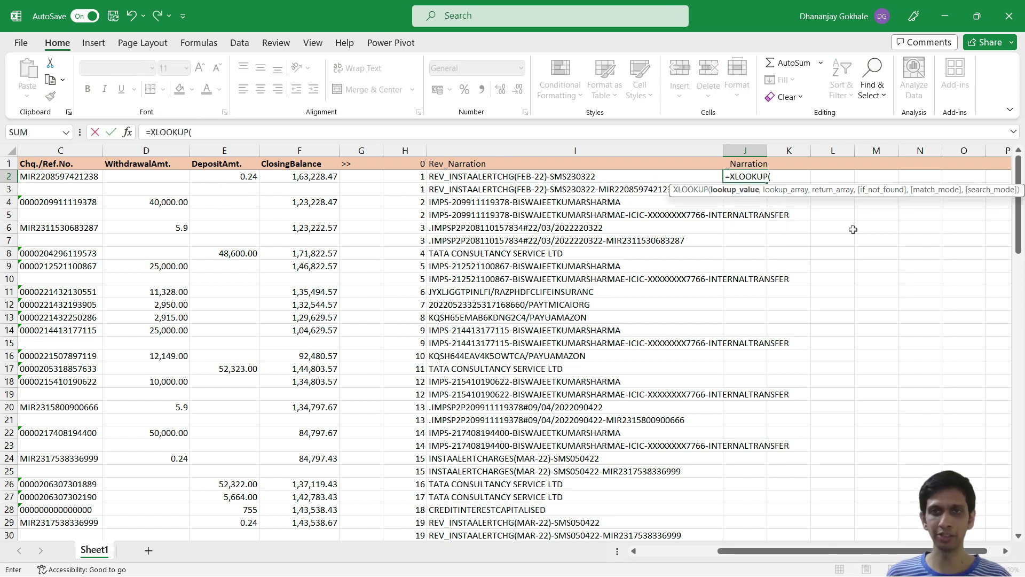
pyautogui.press('Left')
pyautogui.press('Left')
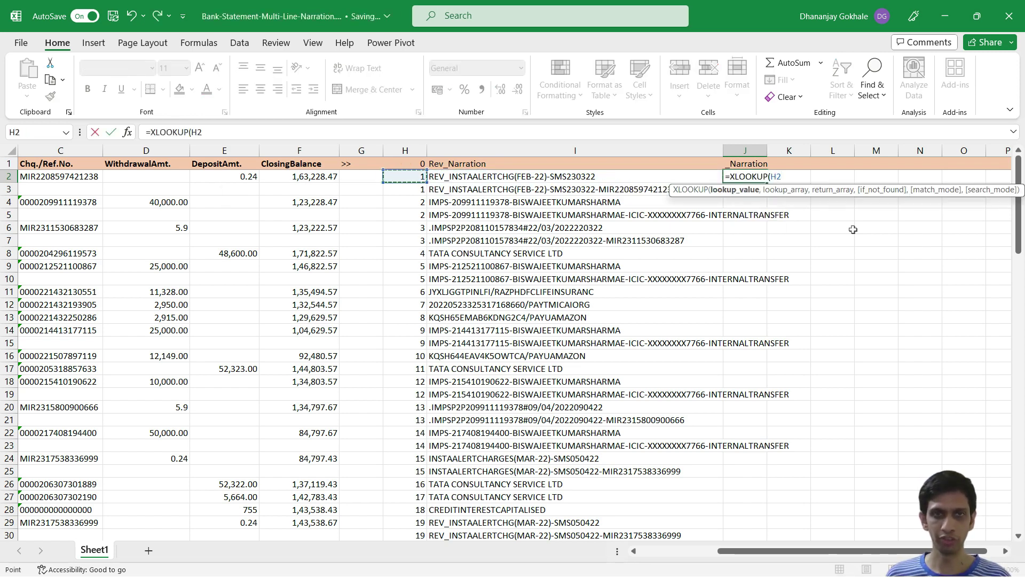
pyautogui.write(',')
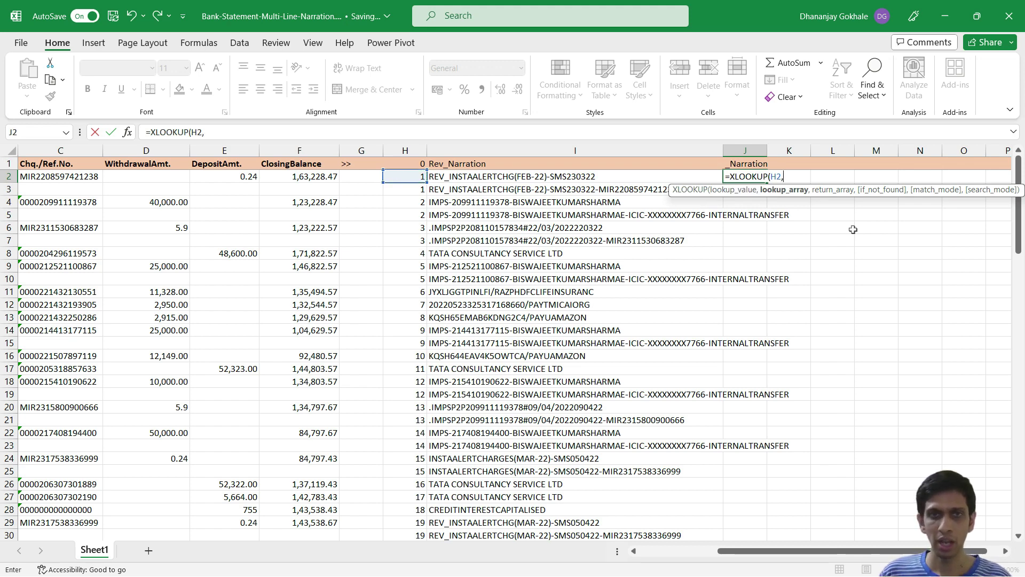
pyautogui.press('Left')
pyautogui.press('Left')
pyautogui.press('Right')
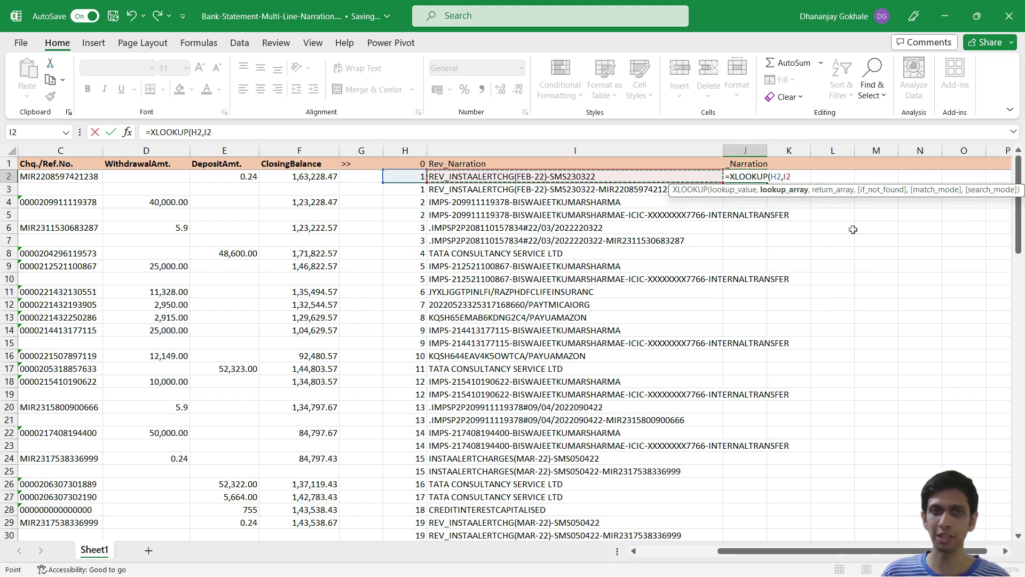
pyautogui.press('Left')
pyautogui.hotkey('ctrl', 'space')
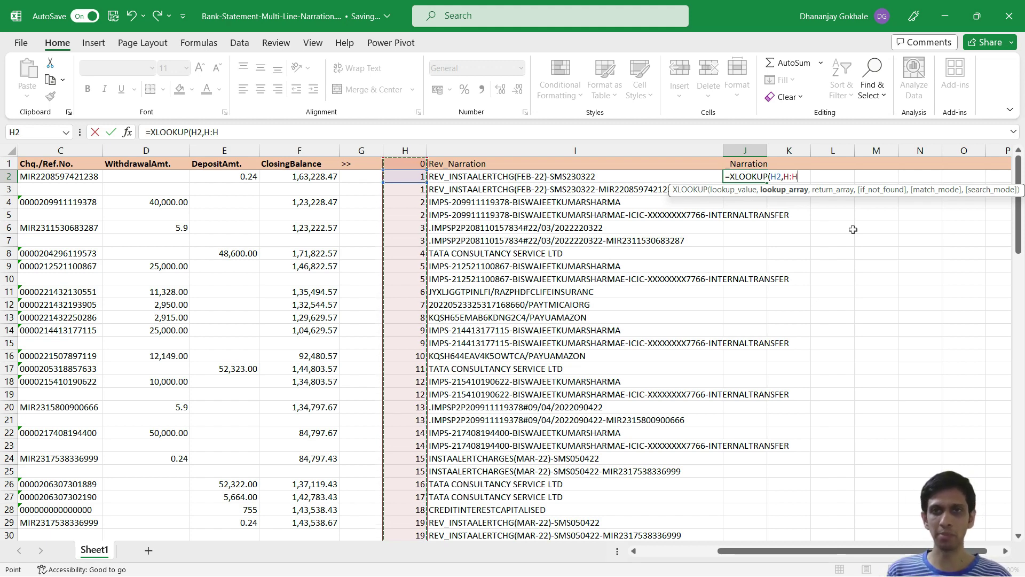
pyautogui.write(',')
pyautogui.press('Left')
pyautogui.hotkey('ctrl', 'space')
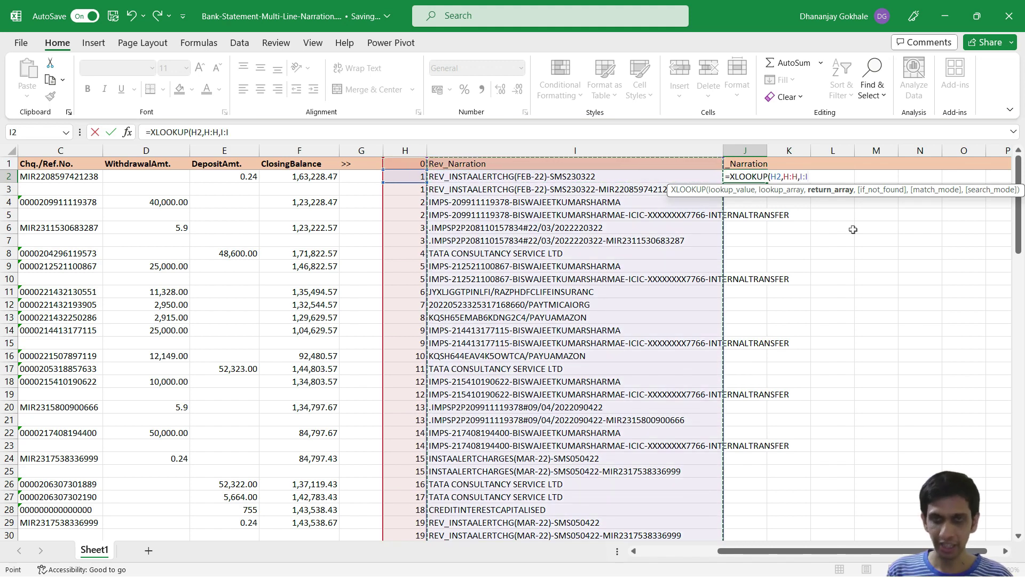
pyautogui.write(')')
pyautogui.press('Return')
# Review I3's CONCAT formula without changing it
pyautogui.press('Up')
pyautogui.press('Down')
pyautogui.press('Left')
pyautogui.press('F2')
pyautogui.press('Escape')
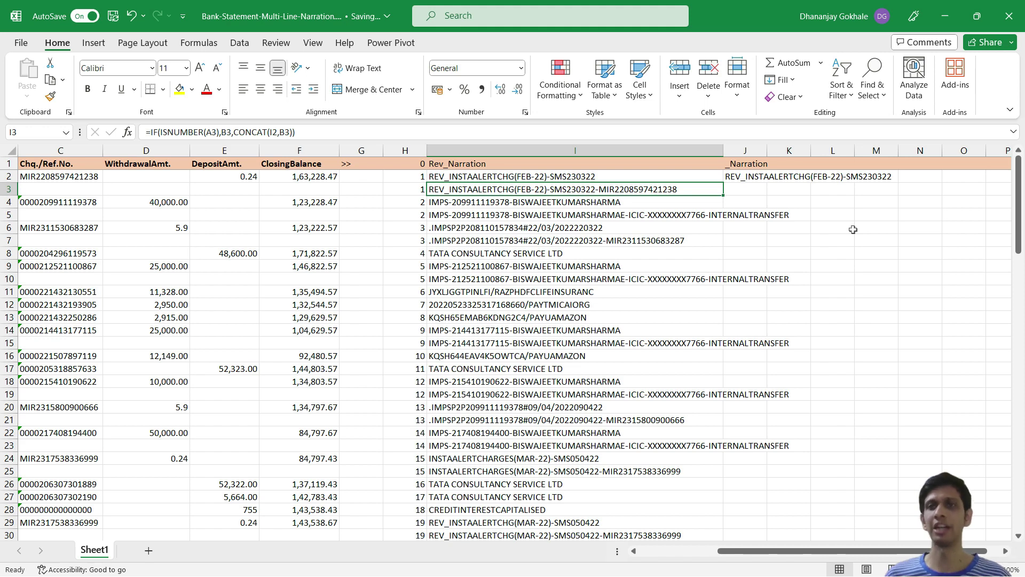
# Try editing J2's lookup formula, then undo and leave it unchanged
pyautogui.press('Up')
pyautogui.press('Right')
pyautogui.press('F2')
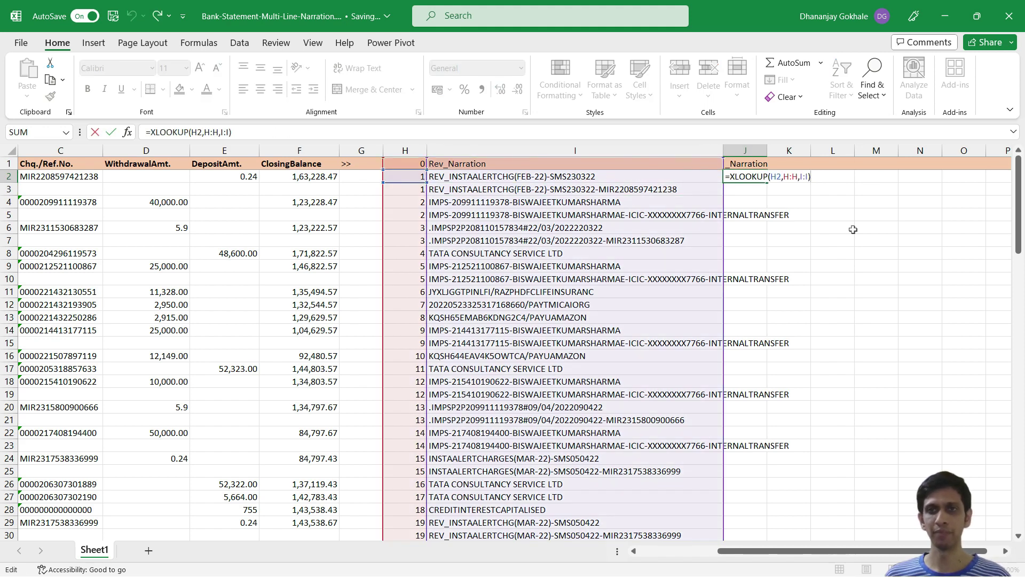
pyautogui.press('BackSpace')
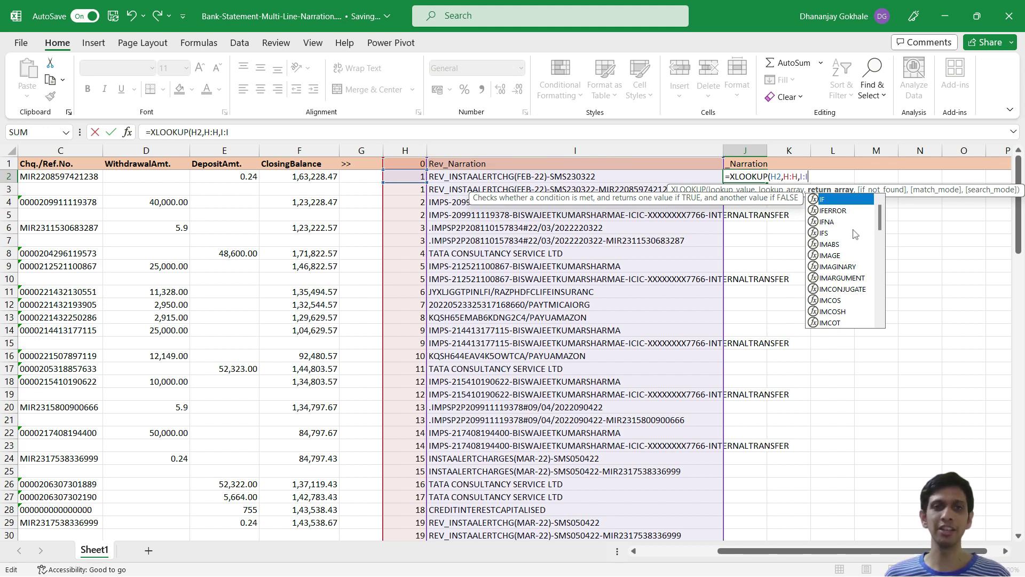
pyautogui.press('Escape')
pyautogui.press('Return')
pyautogui.press('Left')
pyautogui.press('Right')
pyautogui.press('Right')
pyautogui.hotkey('ctrl', 'z')
pyautogui.press('F2')
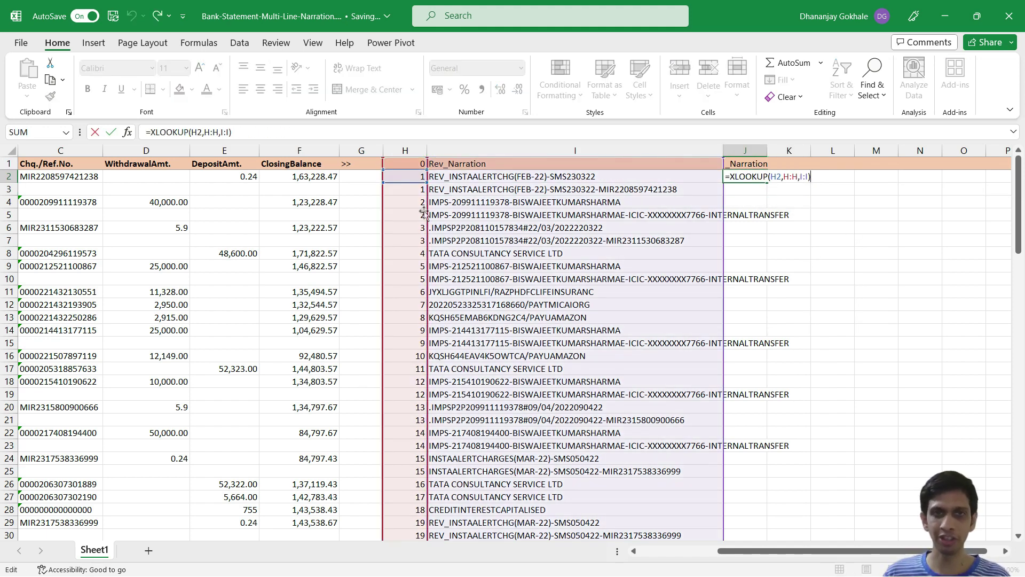
pyautogui.press('Return')
# Review the column H counter formulas and I2's concatenation, then reopen J2's formula
pyautogui.click(395, 202)
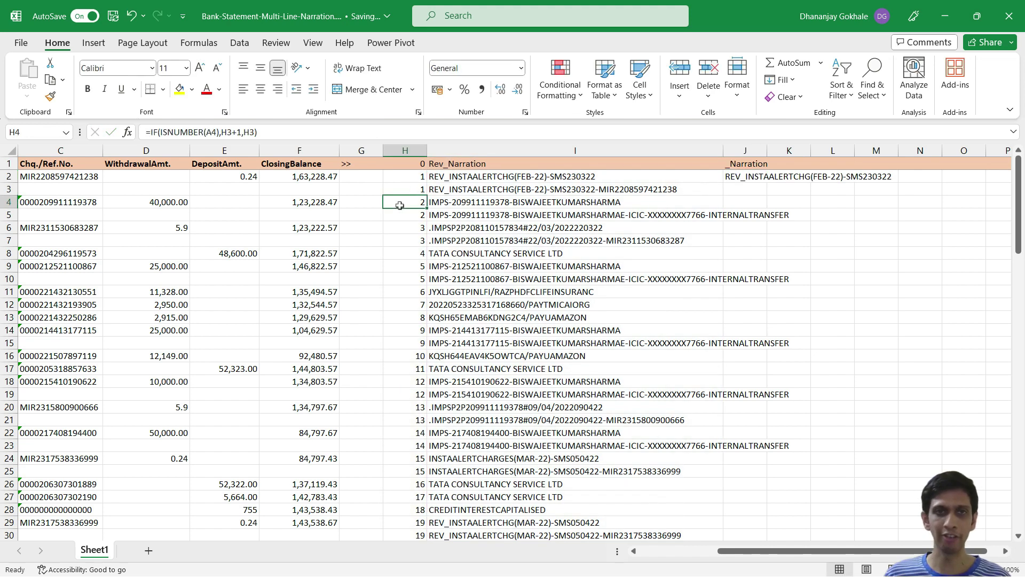
pyautogui.click(408, 149)
pyautogui.click(412, 179)
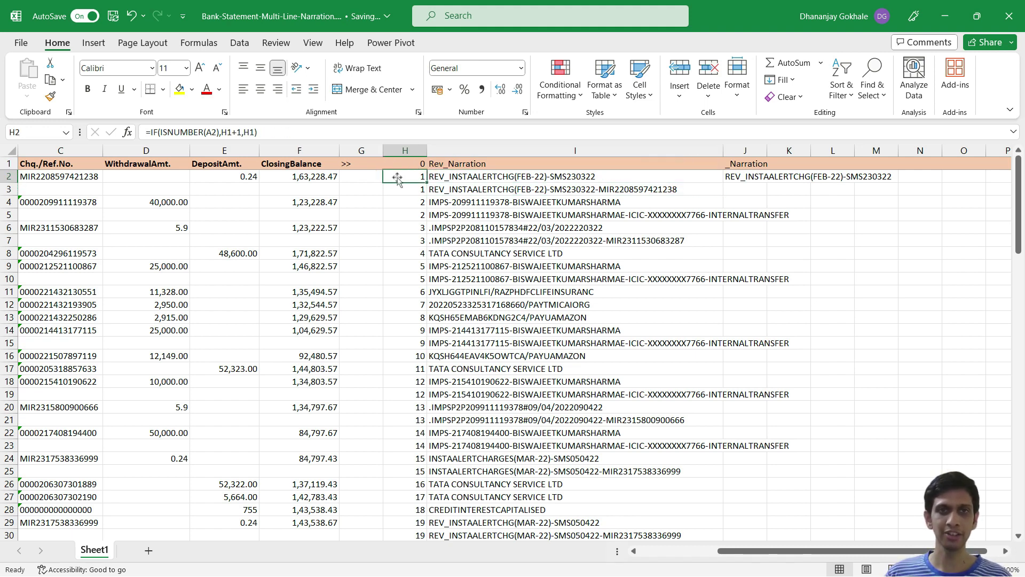
pyautogui.click(493, 173)
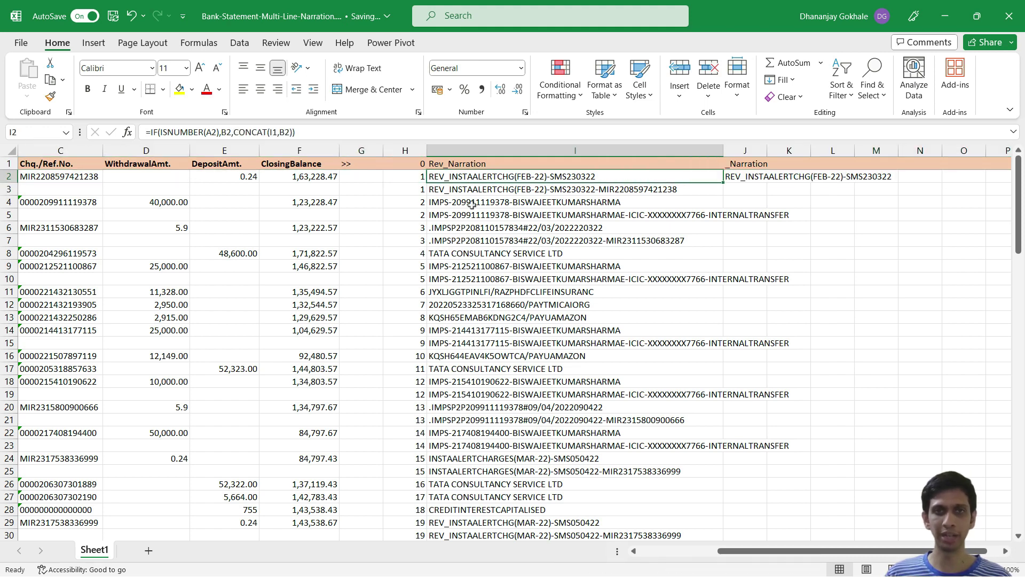
pyautogui.click(420, 193)
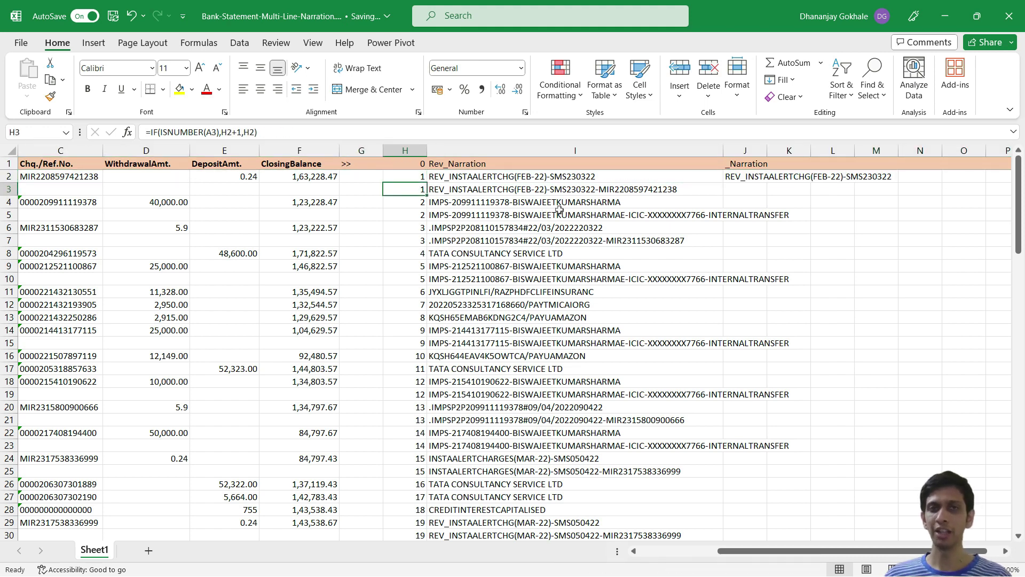
pyautogui.click(417, 178)
pyautogui.press('F2')
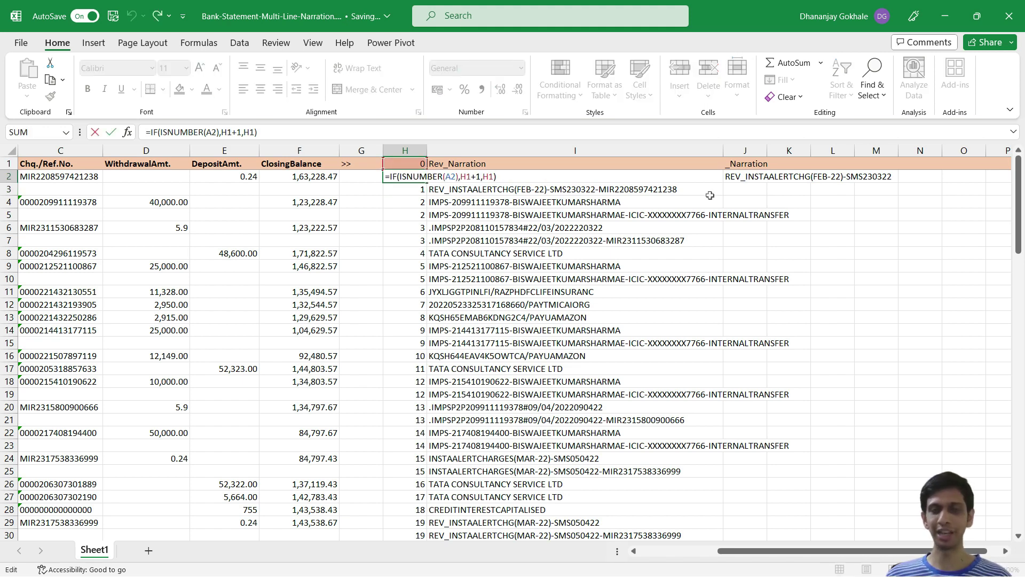
pyautogui.hotkey('ctrl', 'Return')
pyautogui.press('Right')
pyautogui.press('Right')
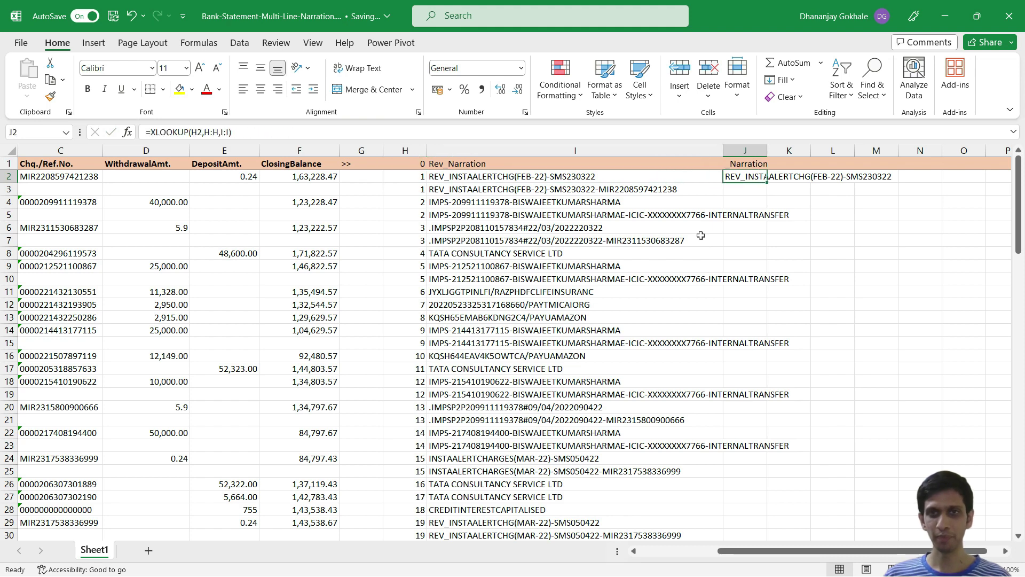
pyautogui.press('F2')
# Change J2 to =XLOOKUP(H2,H:H,I:I,,0,-1) for exact match, searching last to first
pyautogui.press('BackSpace')
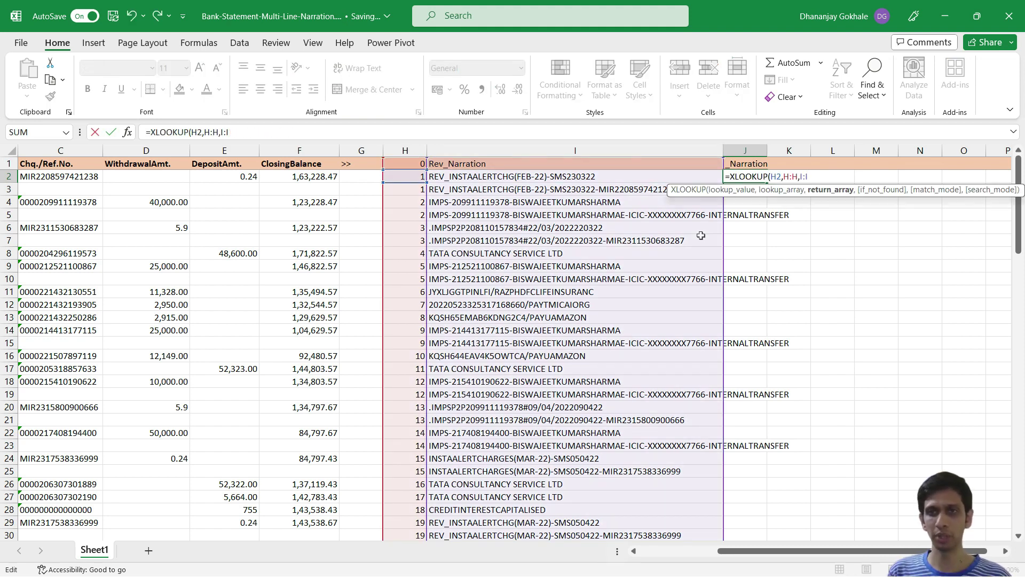
pyautogui.write(',')
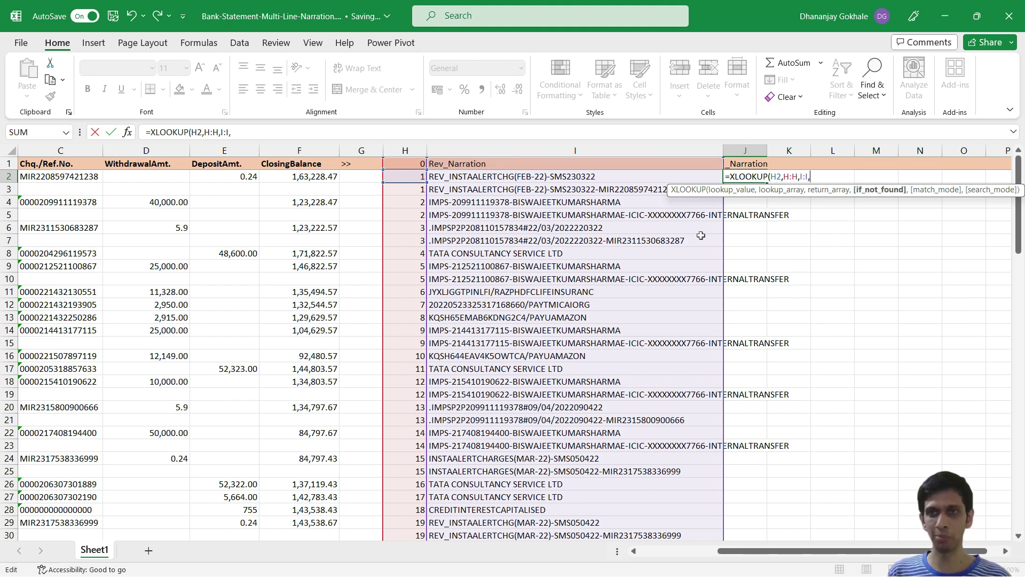
pyautogui.write(',')
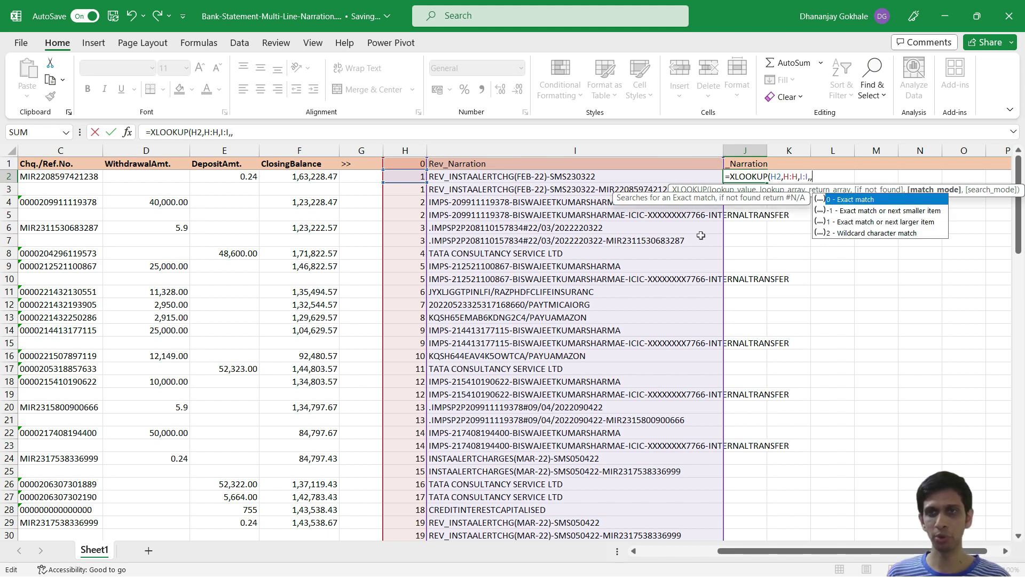
pyautogui.write('0')
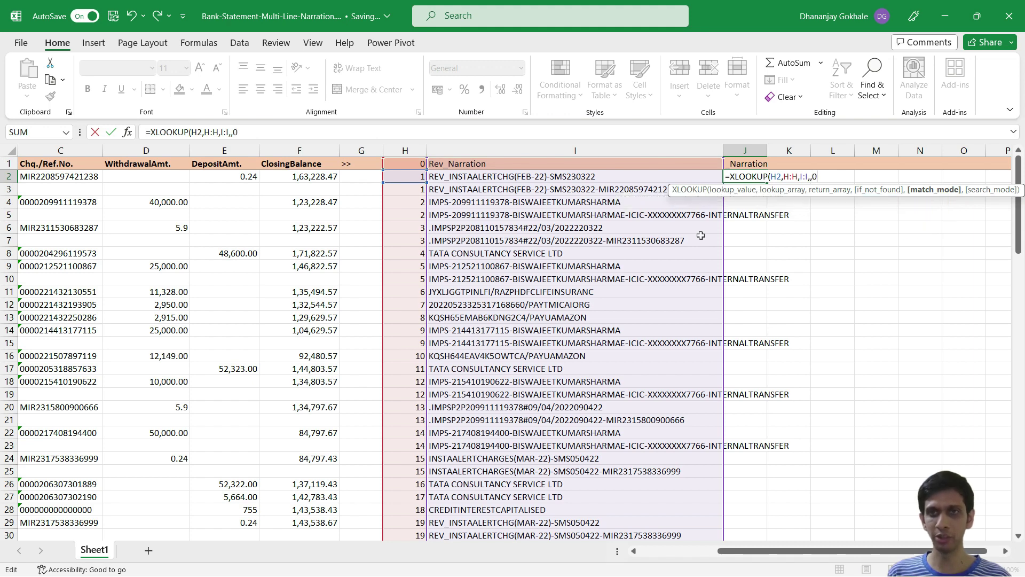
pyautogui.write(',')
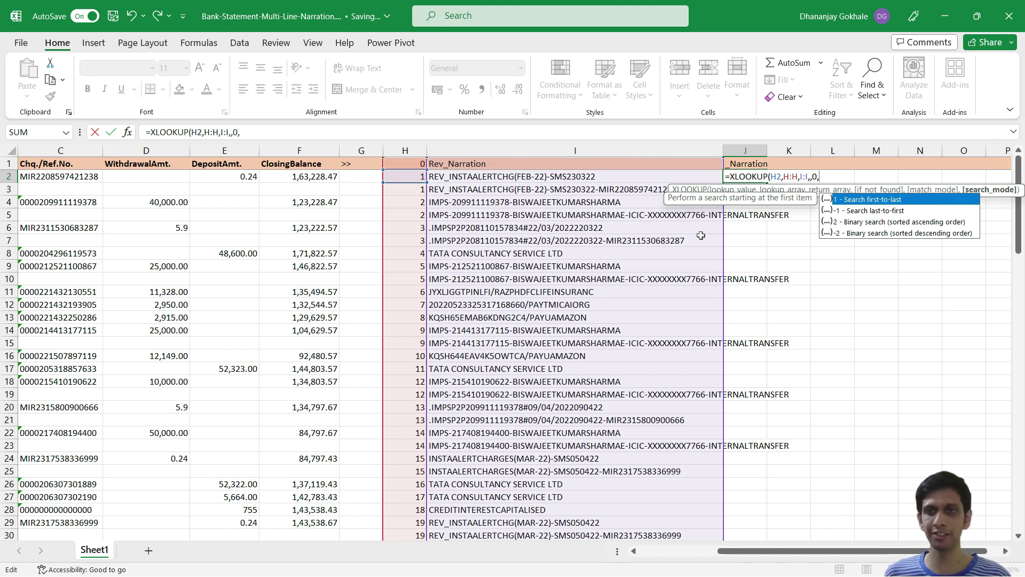
pyautogui.press('Down')
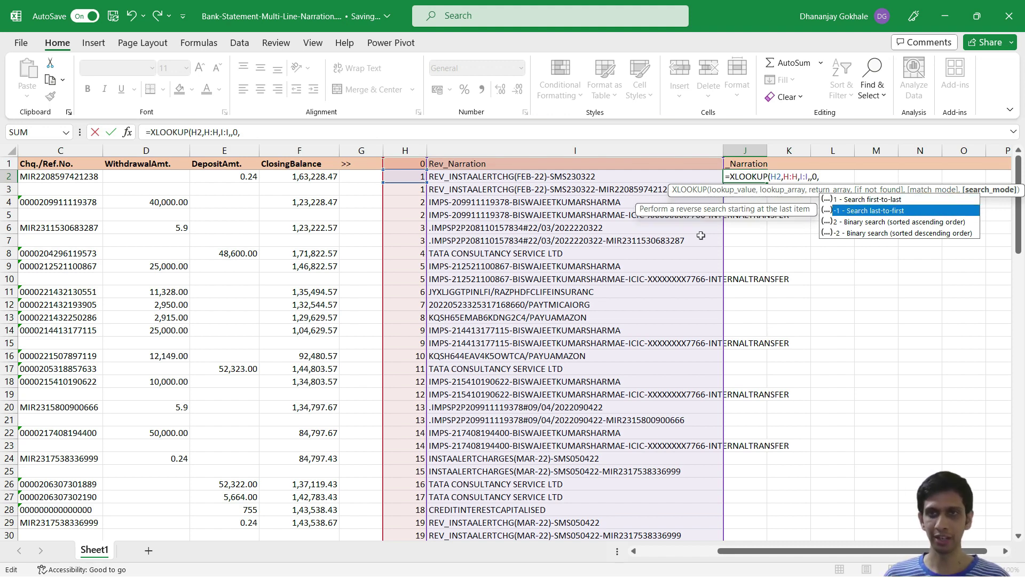
pyautogui.write('-1')
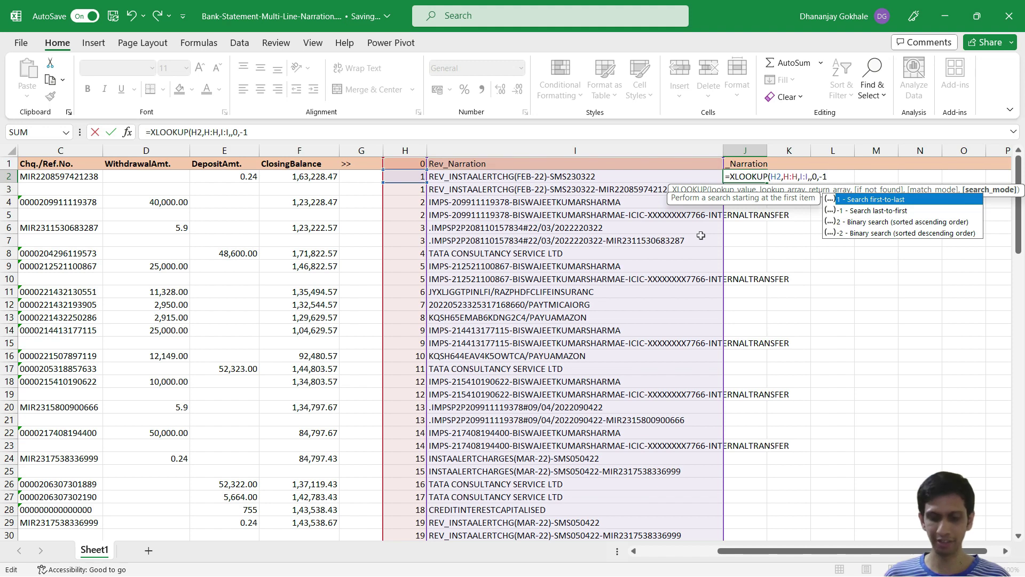
pyautogui.write(')')
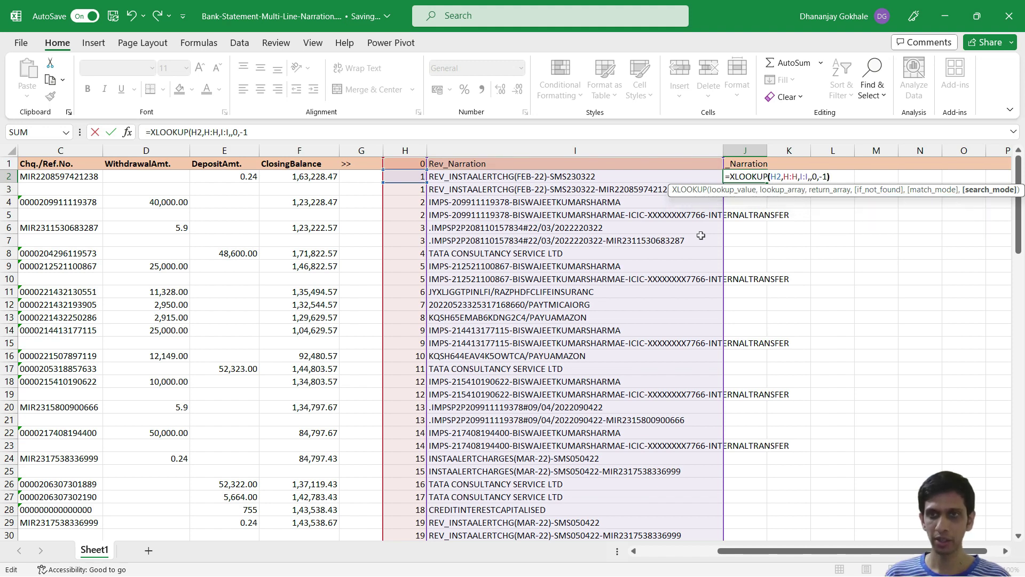
pyautogui.press('Return')
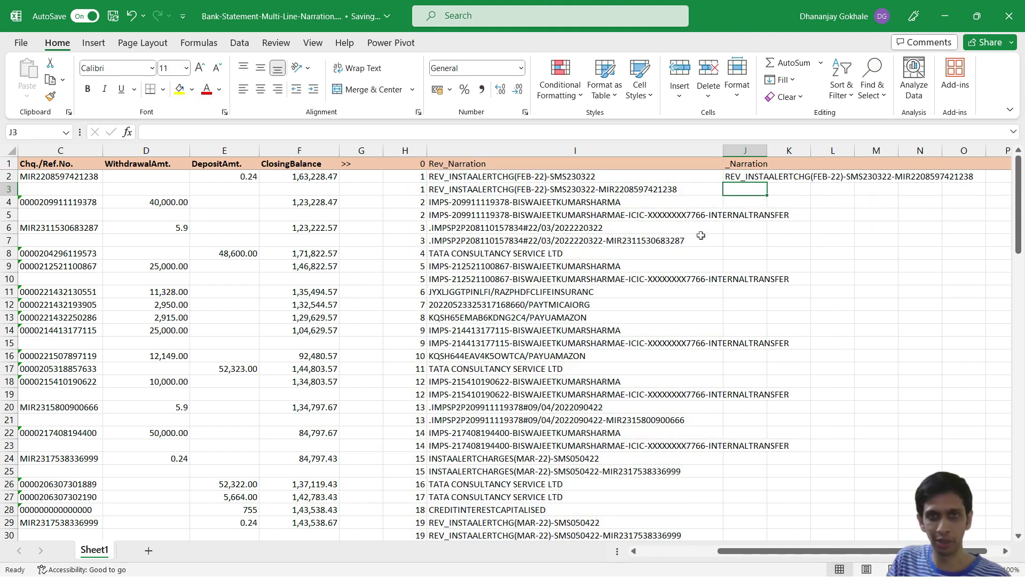
# Review the concatenation formulas in I2 and I3 and the counter formula in H3
pyautogui.click(595, 179)
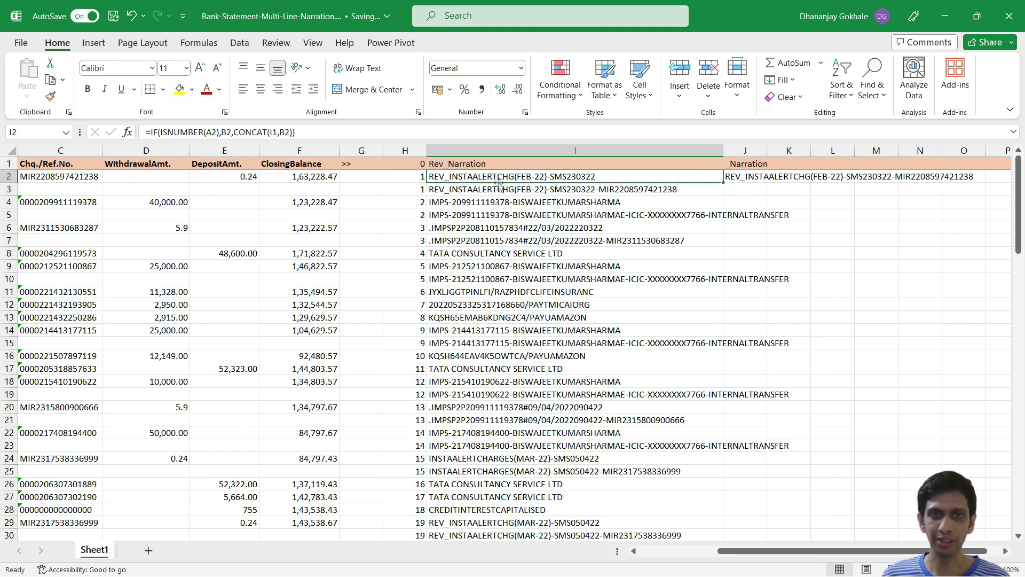
pyautogui.click(553, 191)
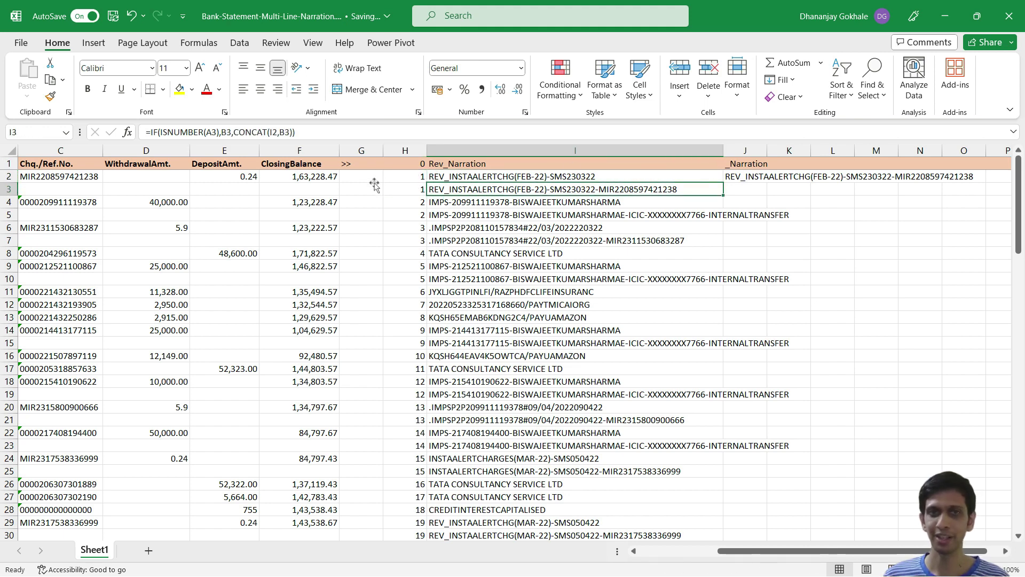
pyautogui.click(417, 189)
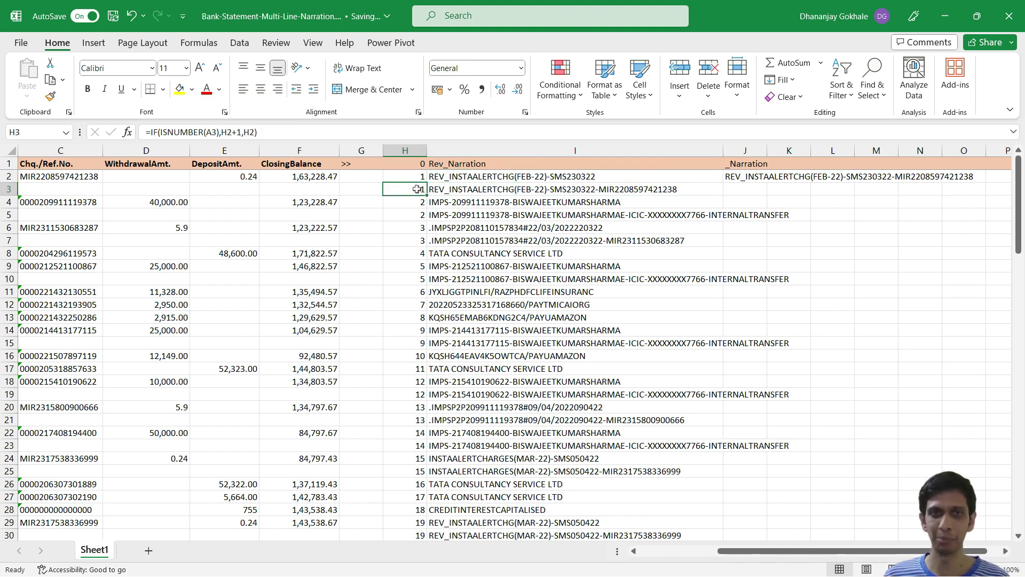
# Fill J2's reverse XLOOKUP down column J and spot-check a filled Rev_Narration cell
pyautogui.click(745, 177)
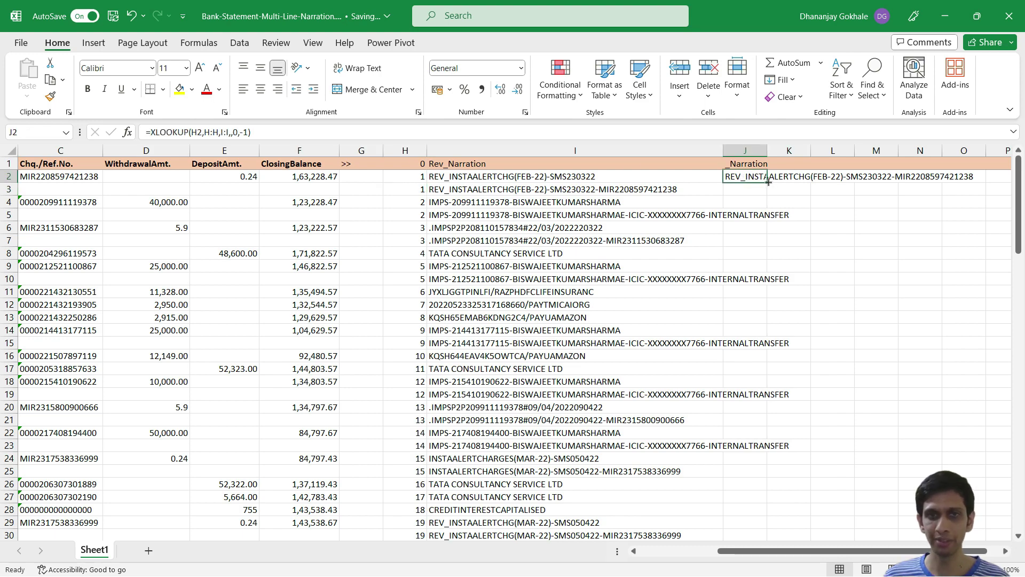
pyautogui.doubleClick(768, 182)
pyautogui.scroll(-4, 522, 258)
pyautogui.click(522, 258)
pyautogui.scroll(4, 522, 259)
pyautogui.click(522, 255)
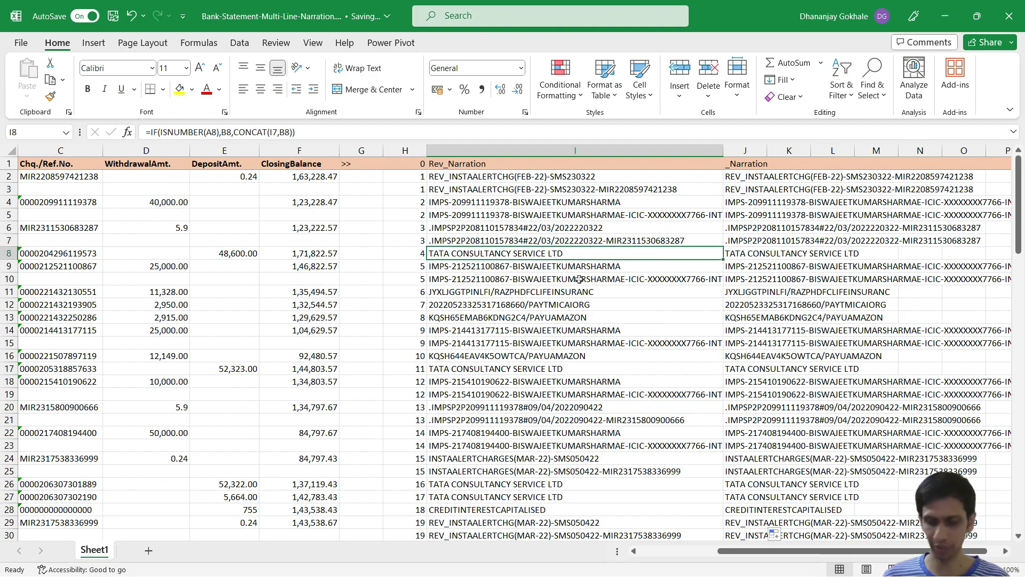
# Scroll down to the three-line transaction at rows 71–73 and move along row 73
pyautogui.press('Home')
pyautogui.scroll(-10, 192, 298)
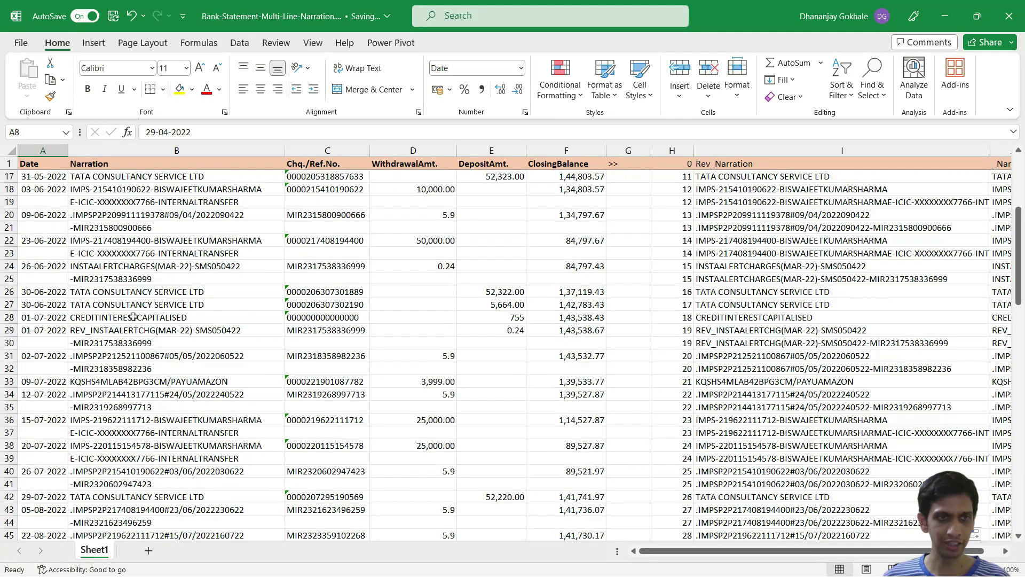
pyautogui.scroll(-9, 192, 297)
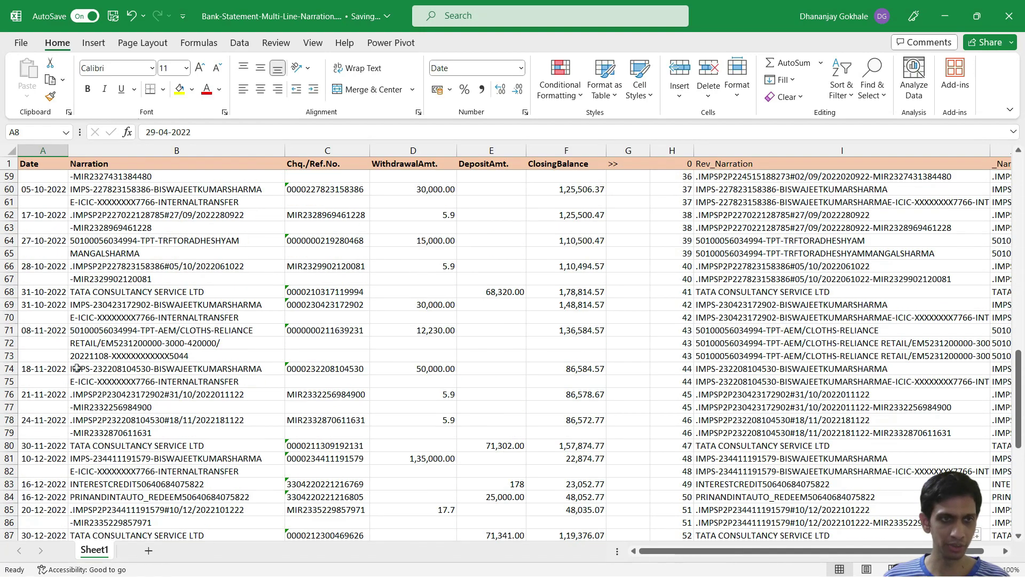
pyautogui.click(86, 355)
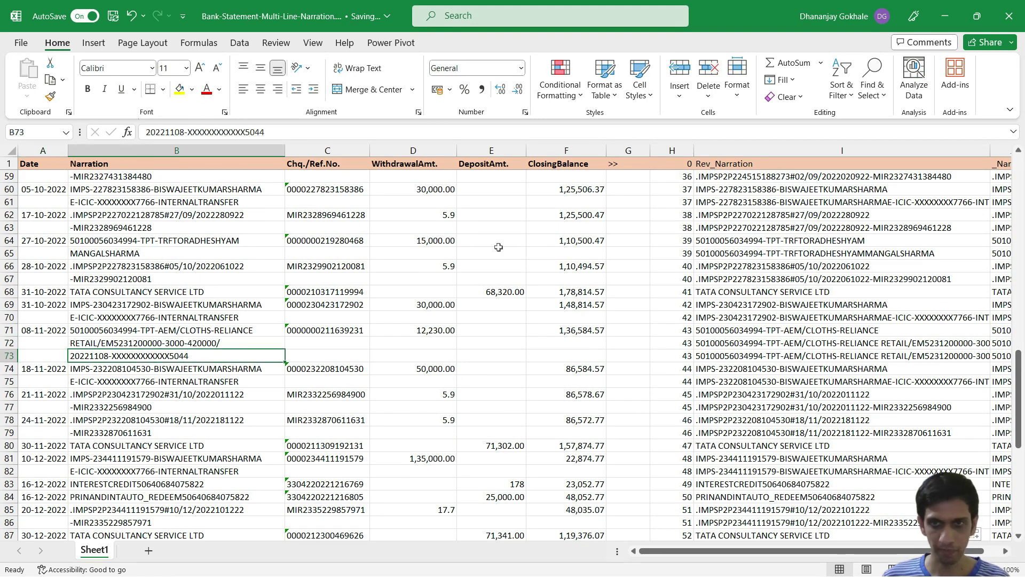
pyautogui.hotkey('ctrl', 'Right')
pyautogui.hotkey('ctrl', 'Right')
pyautogui.press('Right')
pyautogui.press('Right')
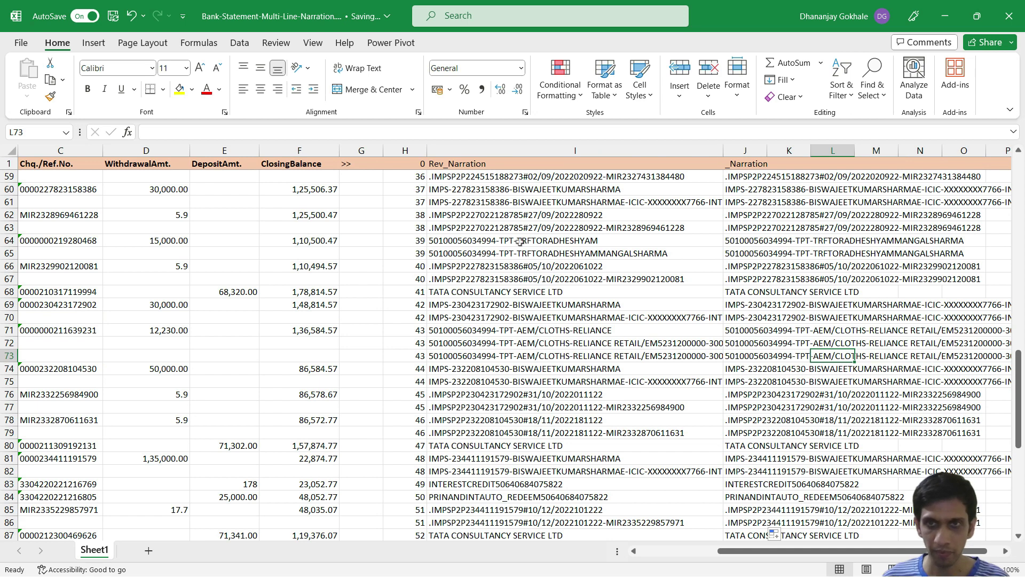
# Widen column I and confirm I73 and J71 show the full three-line narration
pyautogui.moveTo(724, 150); pyautogui.dragTo(806, 153)
pyautogui.click(723, 357)
pyautogui.press('Up')
pyautogui.press('Down')
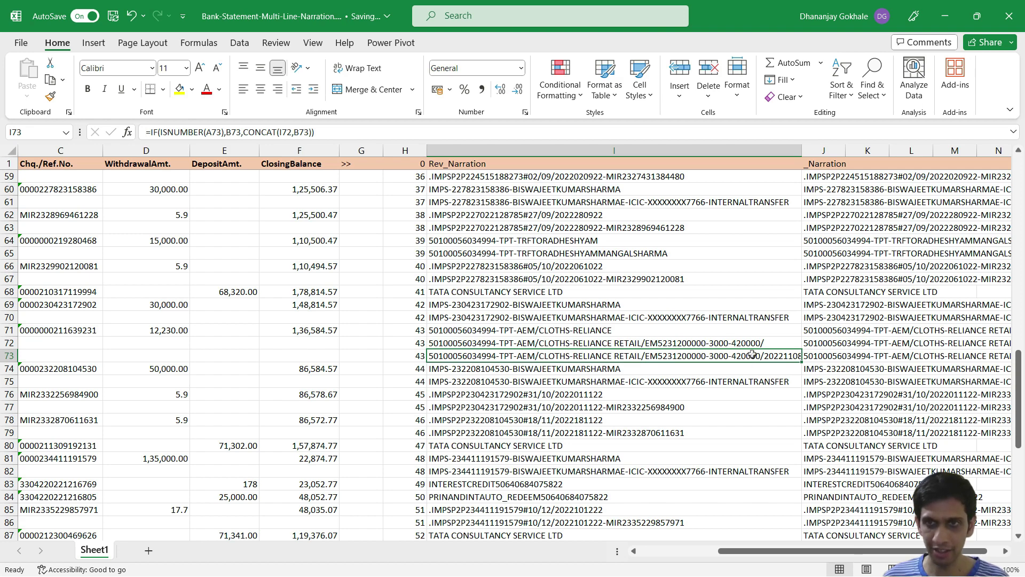
pyautogui.click(822, 328)
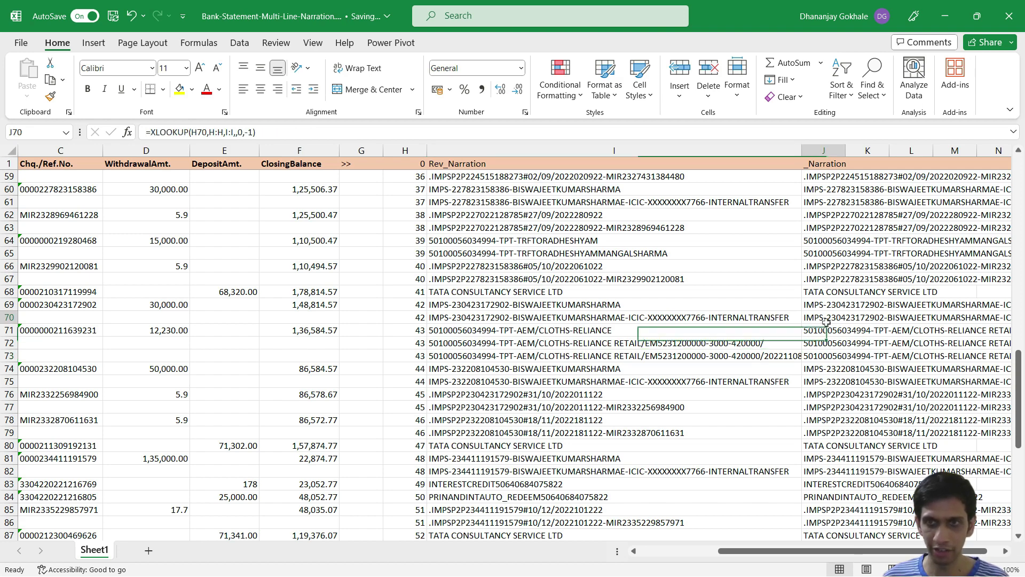
pyautogui.hscroll(4, 923, 322)
pyautogui.click(922, 324)
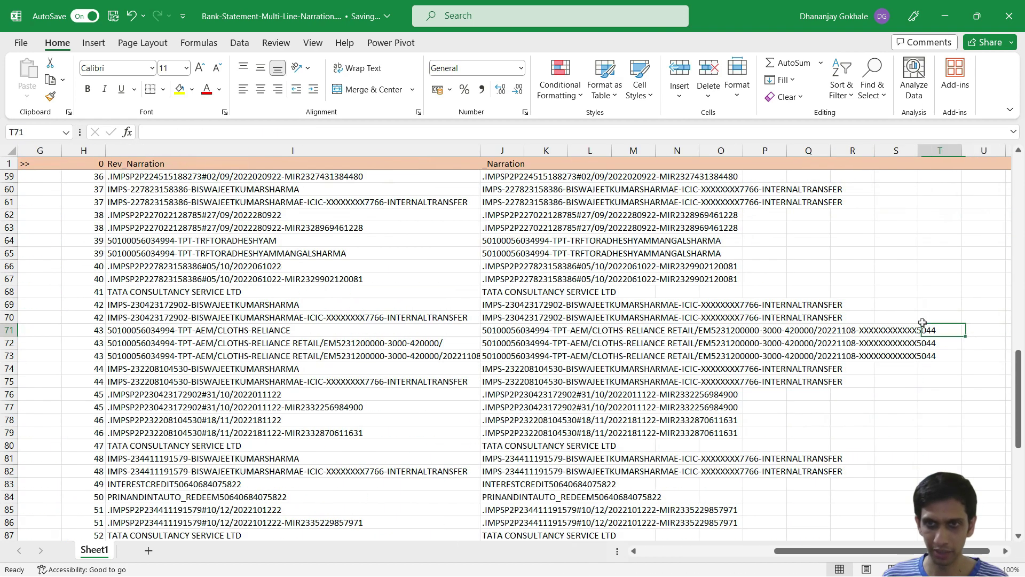
pyautogui.press('Left')
pyautogui.press('Left')
pyautogui.press('Left')
pyautogui.press('Left')
pyautogui.press('Left')
pyautogui.press('Left')
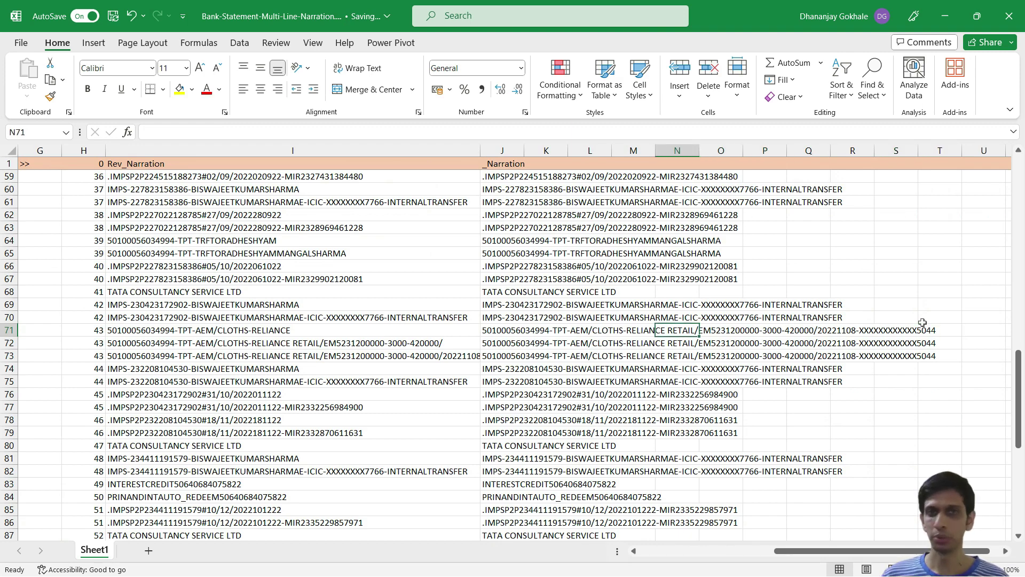
pyautogui.hotkey('ctrl', 'Home')
# Copy helper columns H:J down to the end of the data and paste them back as values
pyautogui.click(792, 201)
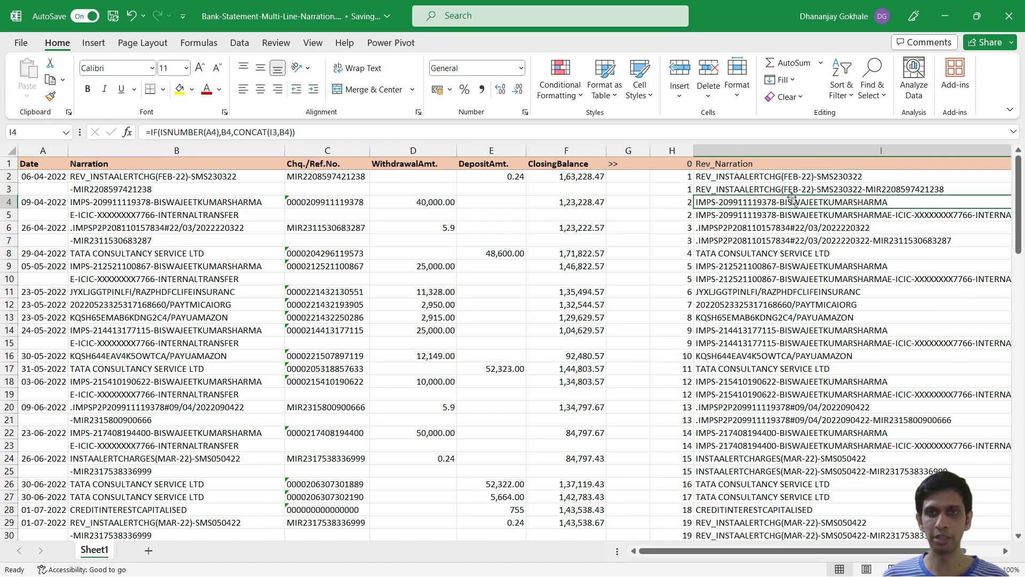
pyautogui.hscroll(2, 793, 197)
pyautogui.press('Up')
pyautogui.press('Up')
pyautogui.press('Up')
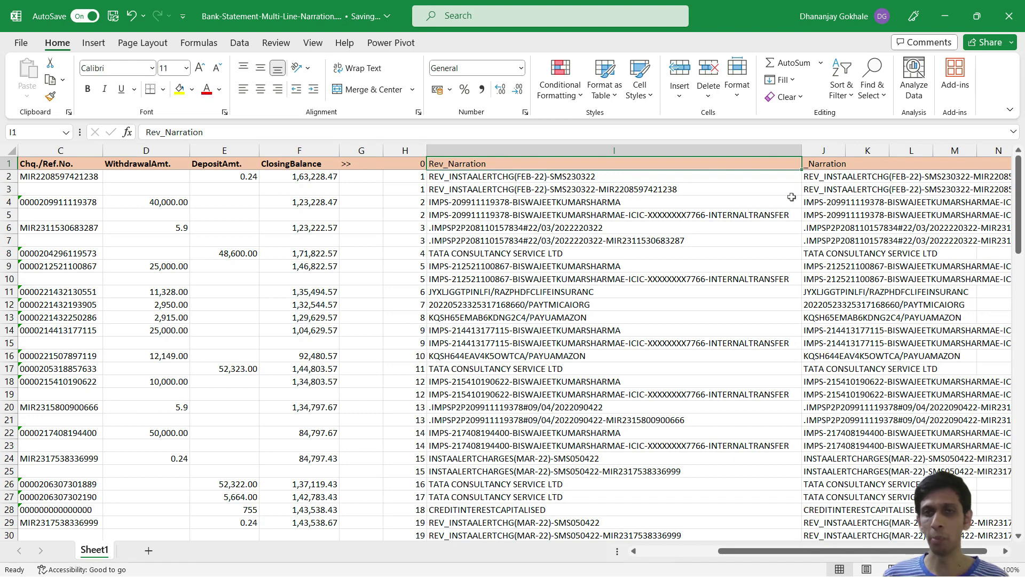
pyautogui.press('Left')
pyautogui.hotkey('shift', 'Right')
pyautogui.hotkey('shift', 'Right')
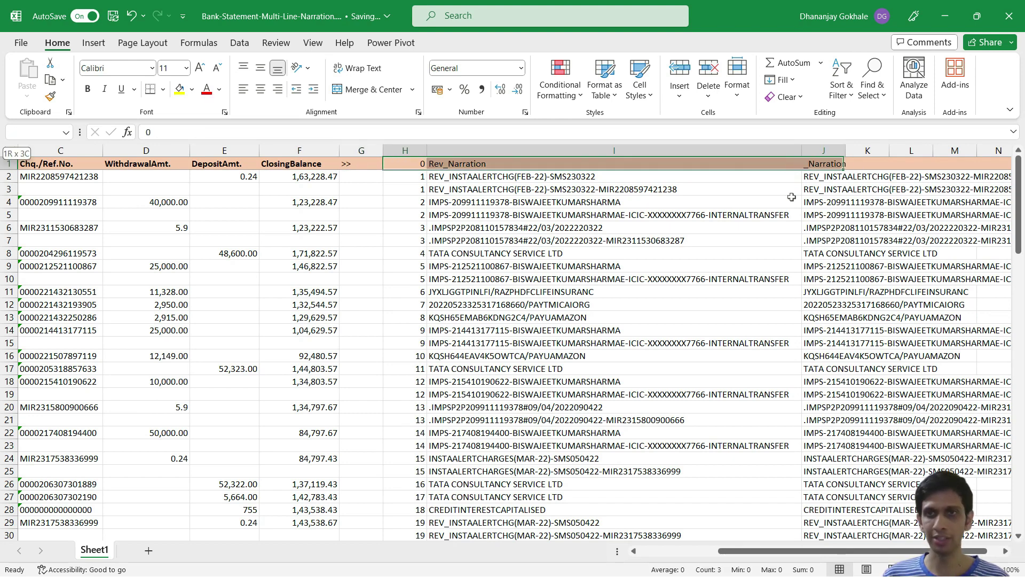
pyautogui.hotkey('ctrl', 'shift', 'Down')
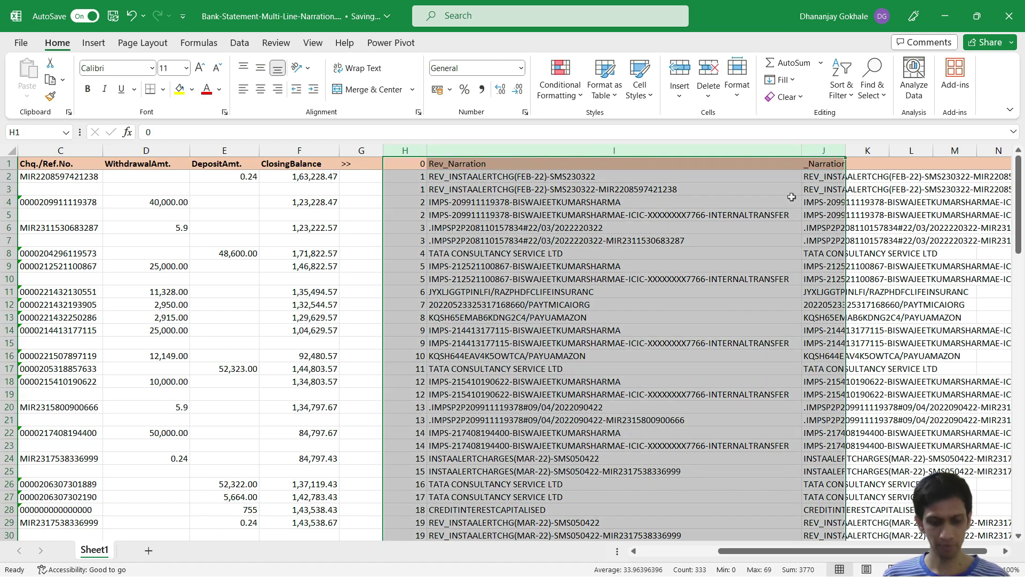
pyautogui.hotkey('ctrl', 'c')
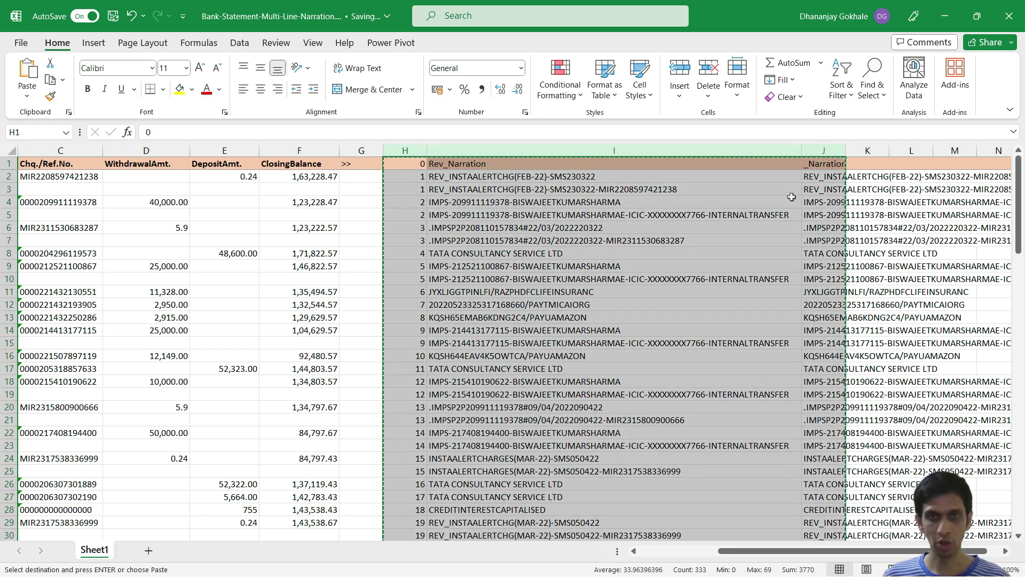
pyautogui.click(25, 98)
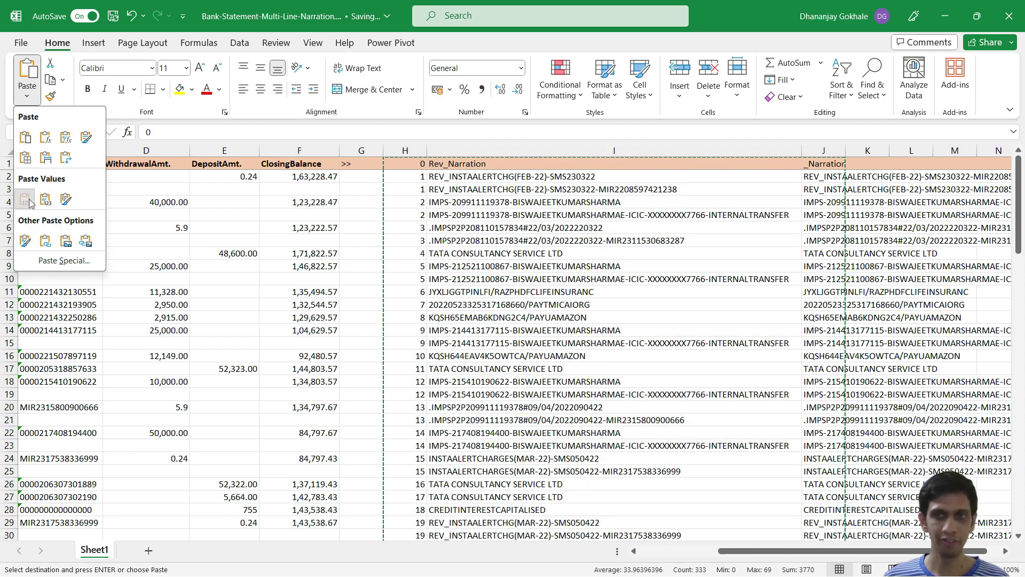
pyautogui.click(28, 202)
# Check that I5 and J4 now hold plain narration text rather than formulas
pyautogui.click(677, 216)
pyautogui.click(809, 190)
pyautogui.press('Escape')
pyautogui.click(825, 202)
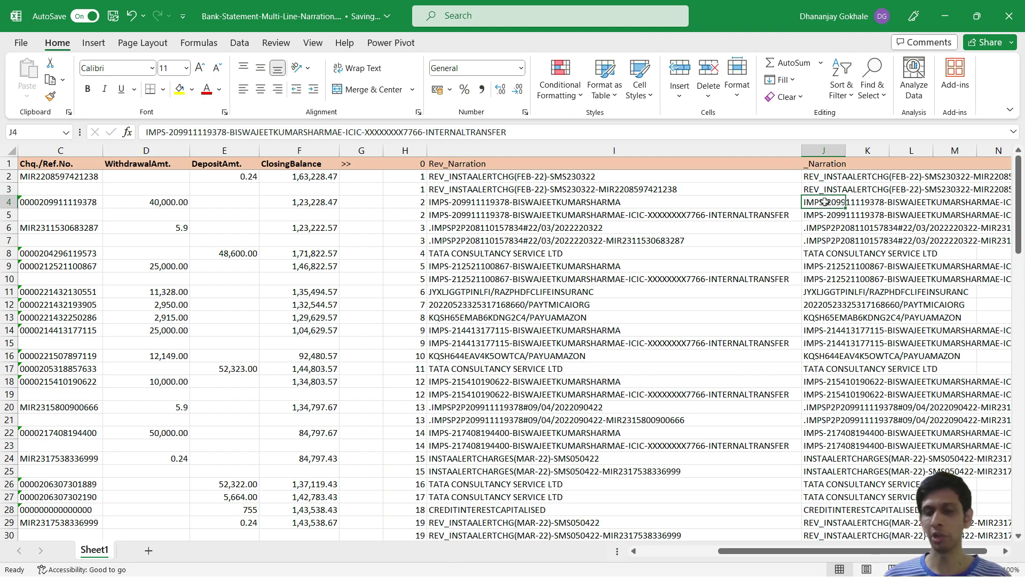
pyautogui.press('Left')
pyautogui.press('Up')
pyautogui.press('Up')
pyautogui.press('Left')
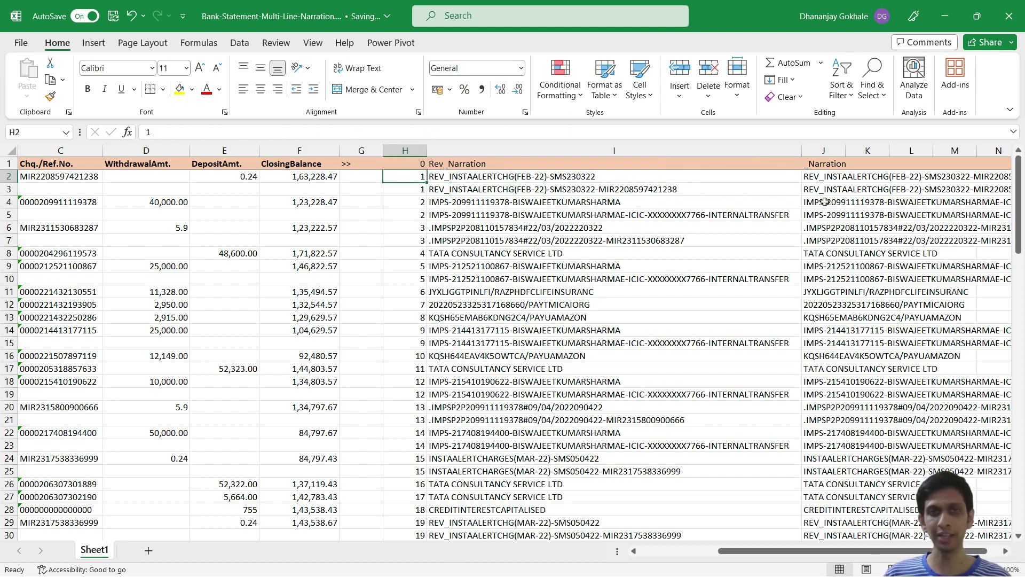
pyautogui.press('Left')
pyautogui.press('Left')
pyautogui.press('Left')
pyautogui.press('Left')
pyautogui.press('Left')
pyautogui.press('Left')
pyautogui.press('Left')
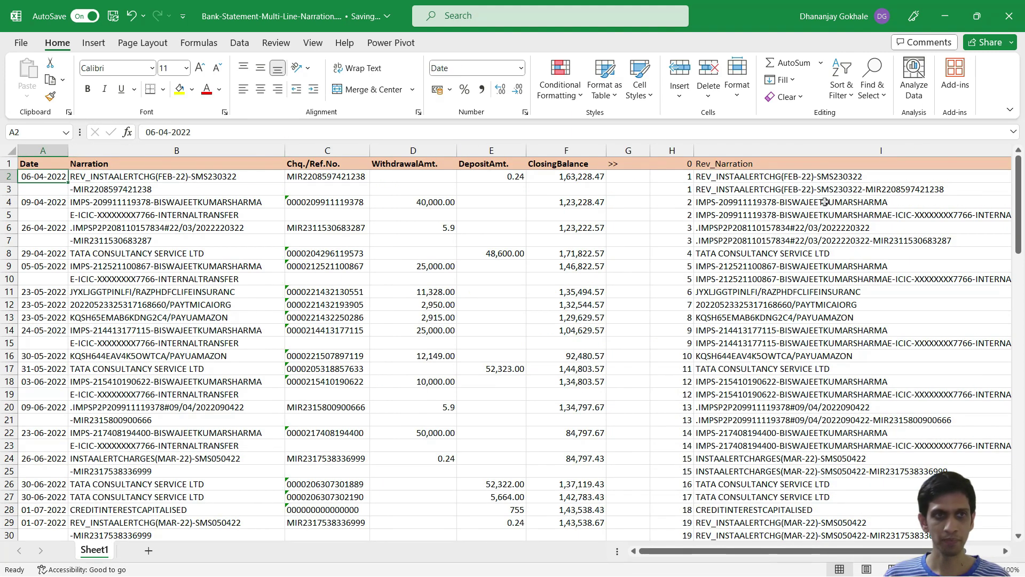
pyautogui.press('Up')
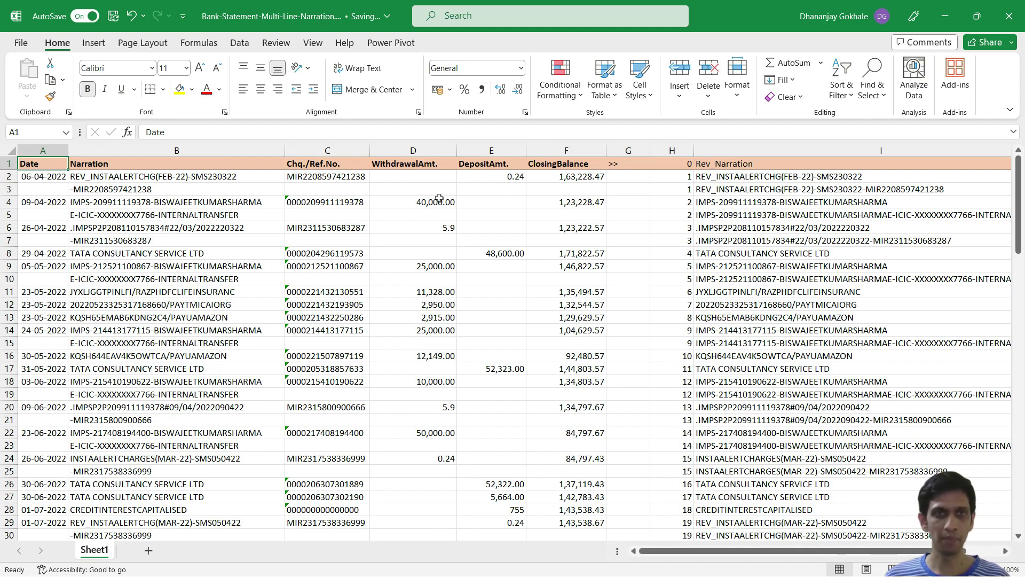
pyautogui.click(664, 169)
pyautogui.press('Right')
pyautogui.press('Right')
pyautogui.press('Right')
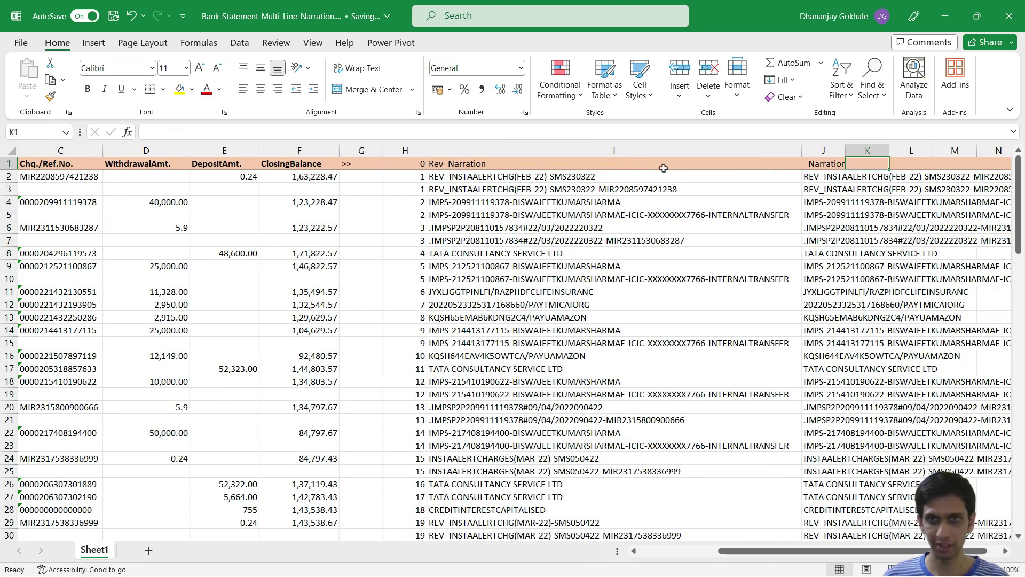
# Delete the three helper columns G through I so _Narration sits right after ClosingBalance
pyautogui.moveTo(359, 152); pyautogui.dragTo(463, 144)
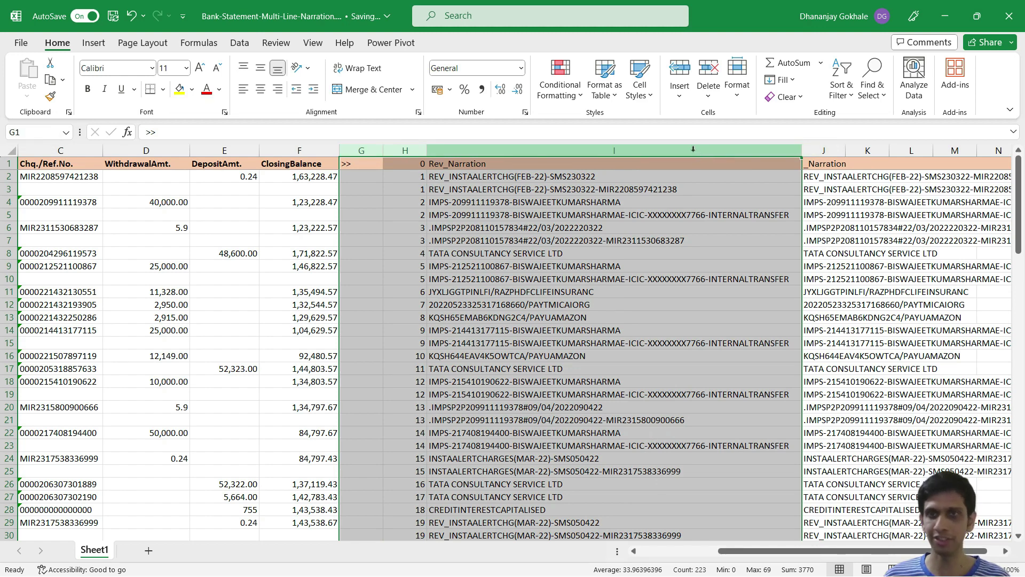
pyautogui.rightClick(694, 150)
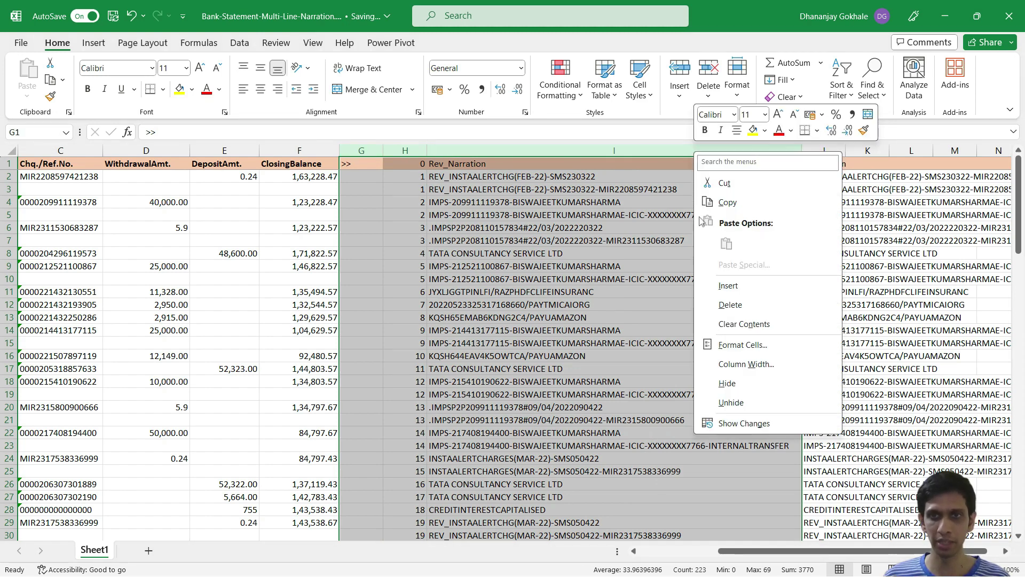
pyautogui.click(736, 303)
pyautogui.press('Left')
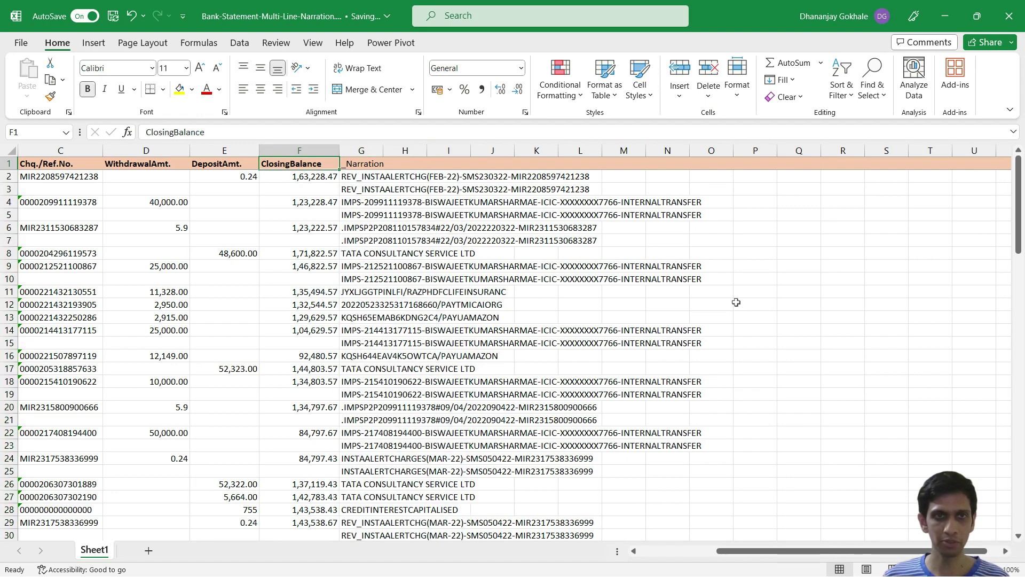
pyautogui.hotkey('ctrl', 'Home')
pyautogui.press('Right')
pyautogui.press('Right')
pyautogui.press('Left')
pyautogui.press('Left')
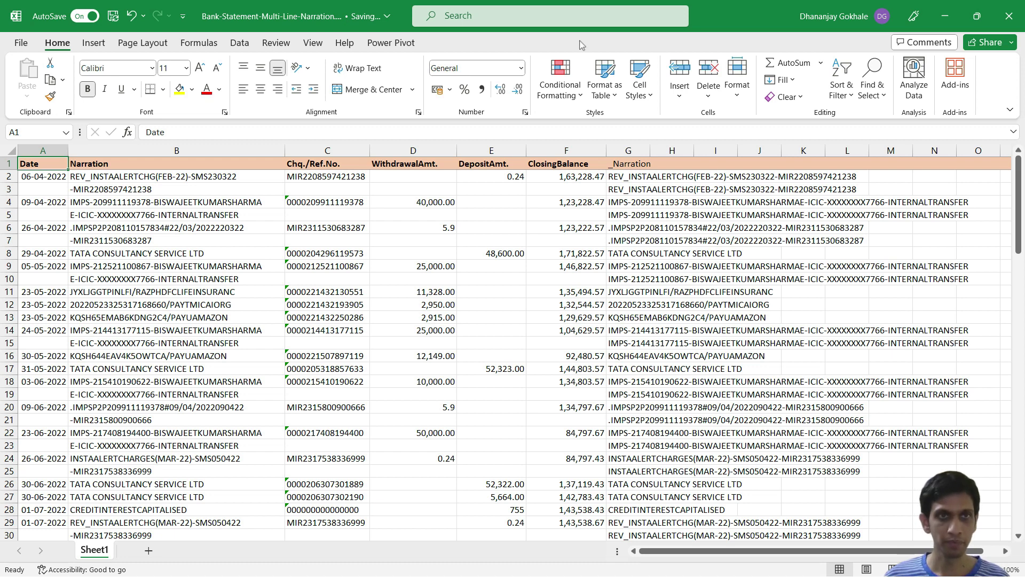
pyautogui.click(244, 44)
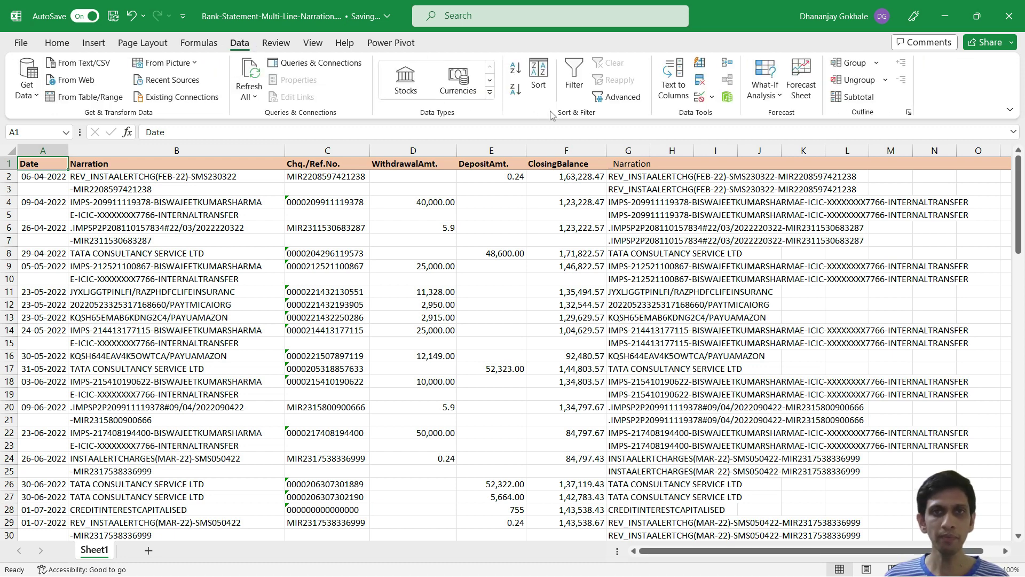
# Turn on AutoFilter for the header row and note the continuation rows lacking dates
pyautogui.click(574, 74)
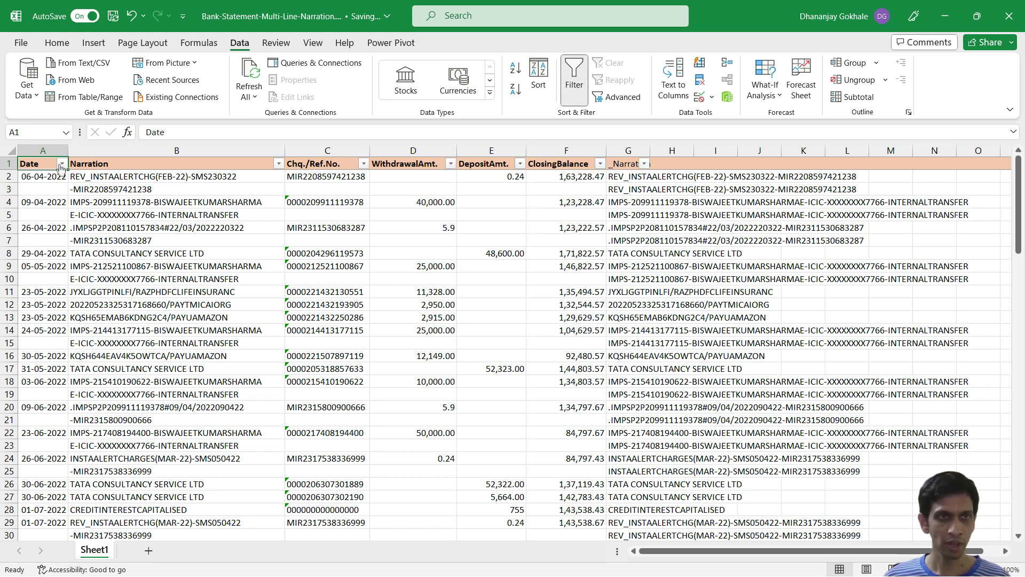
pyautogui.click(47, 189)
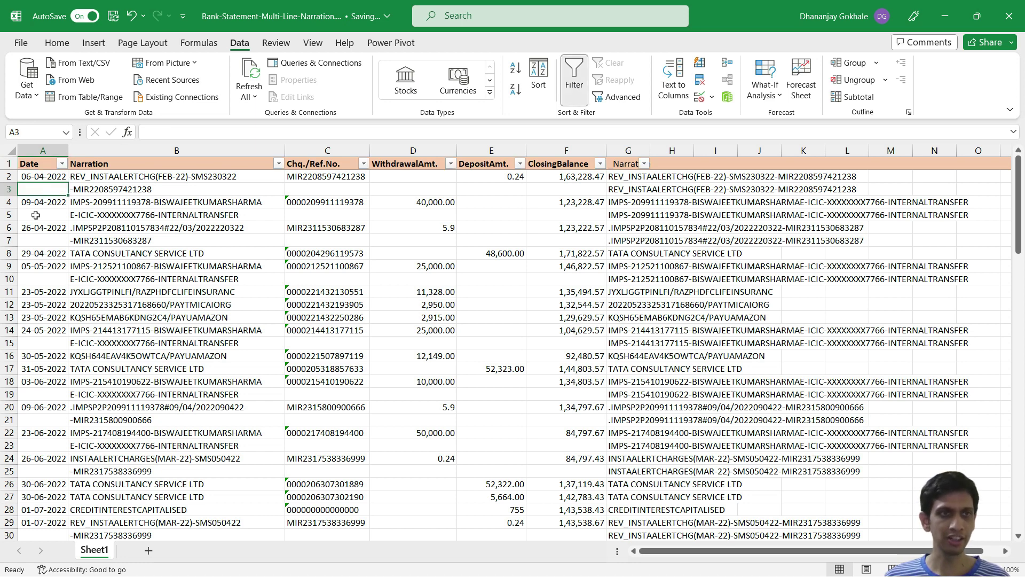
pyautogui.click(38, 215)
pyautogui.click(44, 191)
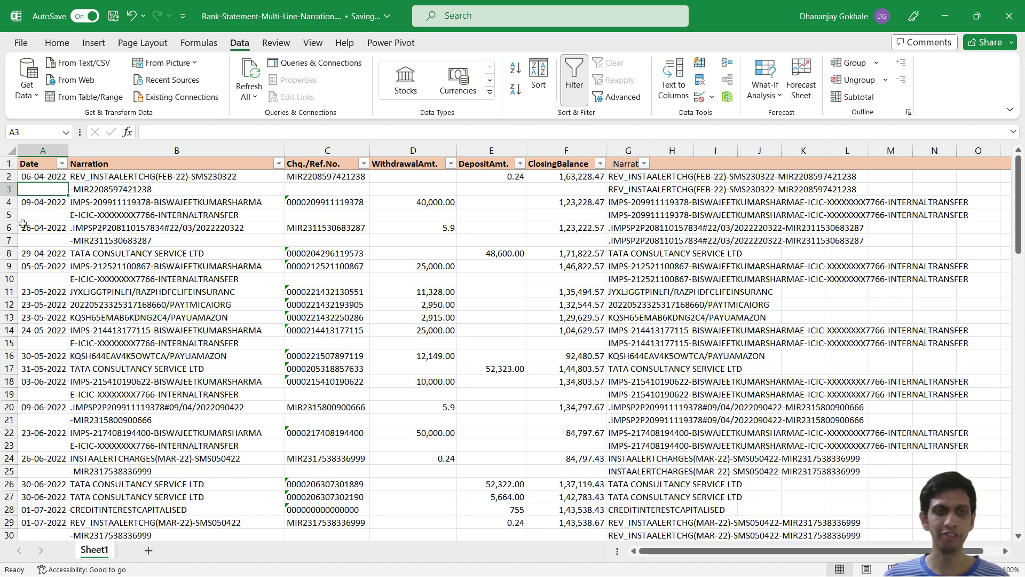
pyautogui.scroll(-5, 48, 233)
pyautogui.scroll(5, 38, 341)
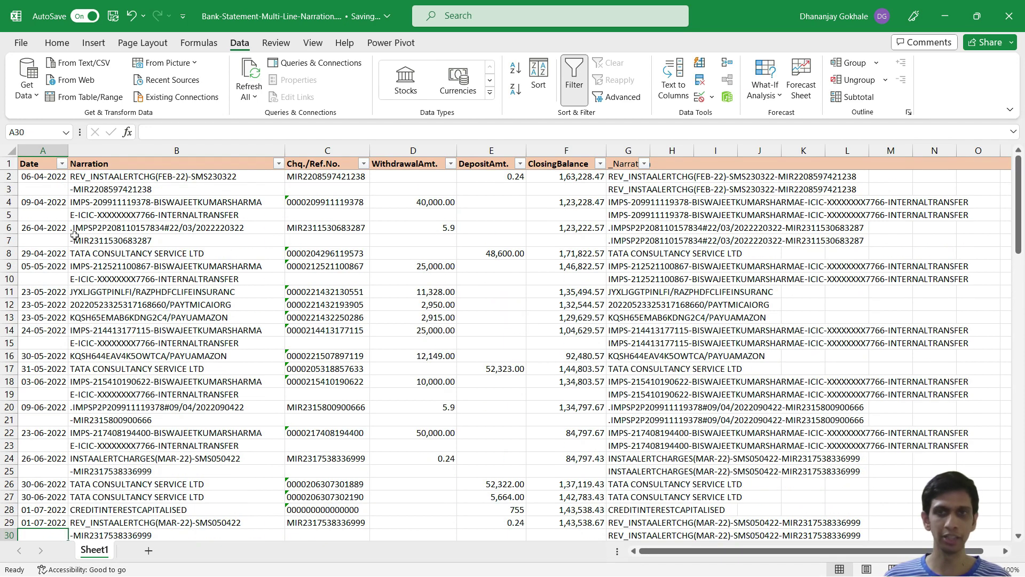
pyautogui.click(634, 178)
pyautogui.click(46, 176)
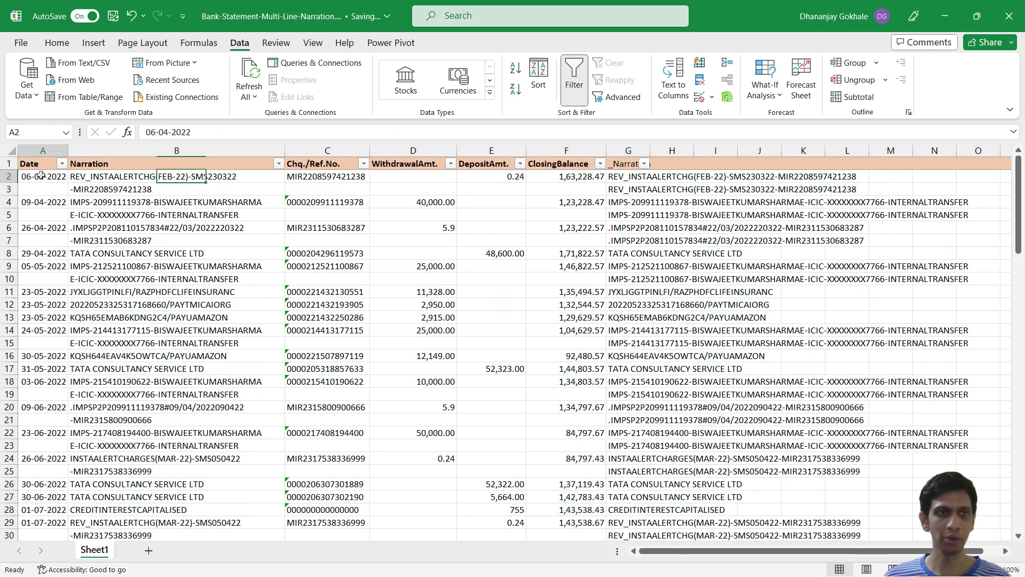
pyautogui.click(621, 178)
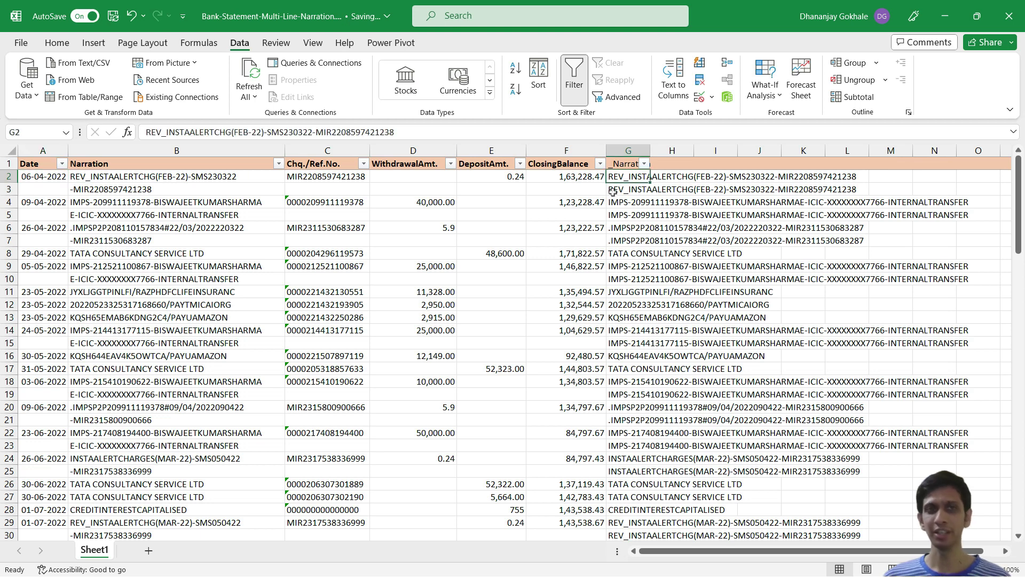
pyautogui.moveTo(48, 177); pyautogui.dragTo(625, 179)
pyautogui.click(625, 178)
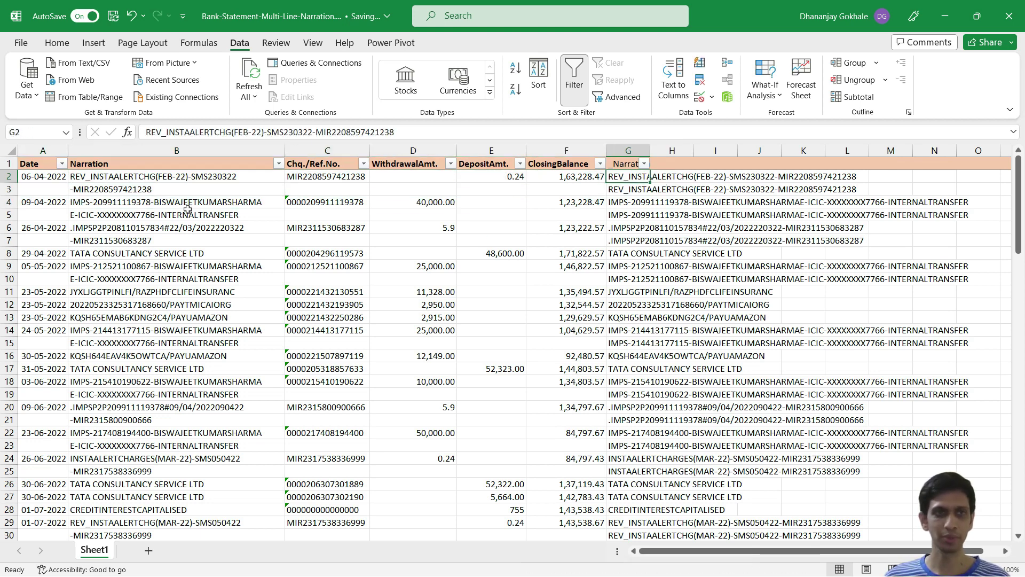
# Narrow the Date filter to (Blanks) only, unticking 2022 and 2023
pyautogui.click(62, 164)
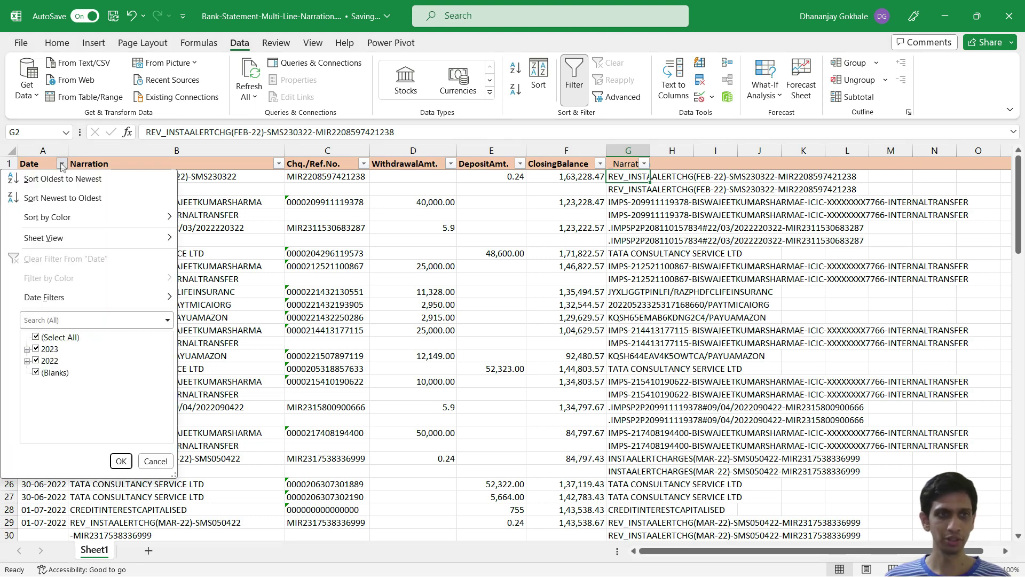
pyautogui.click(36, 340)
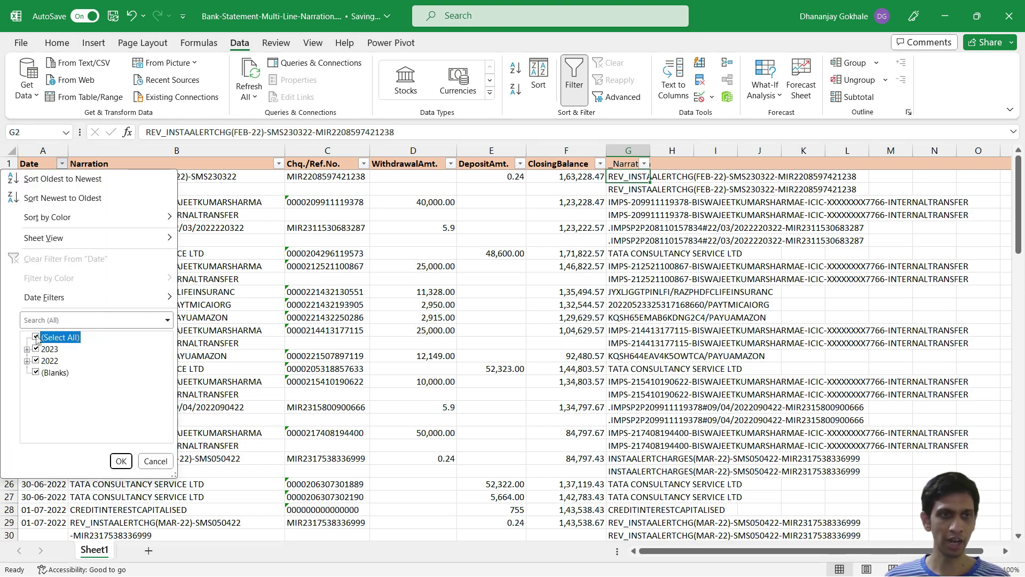
pyautogui.click(36, 338)
pyautogui.click(36, 372)
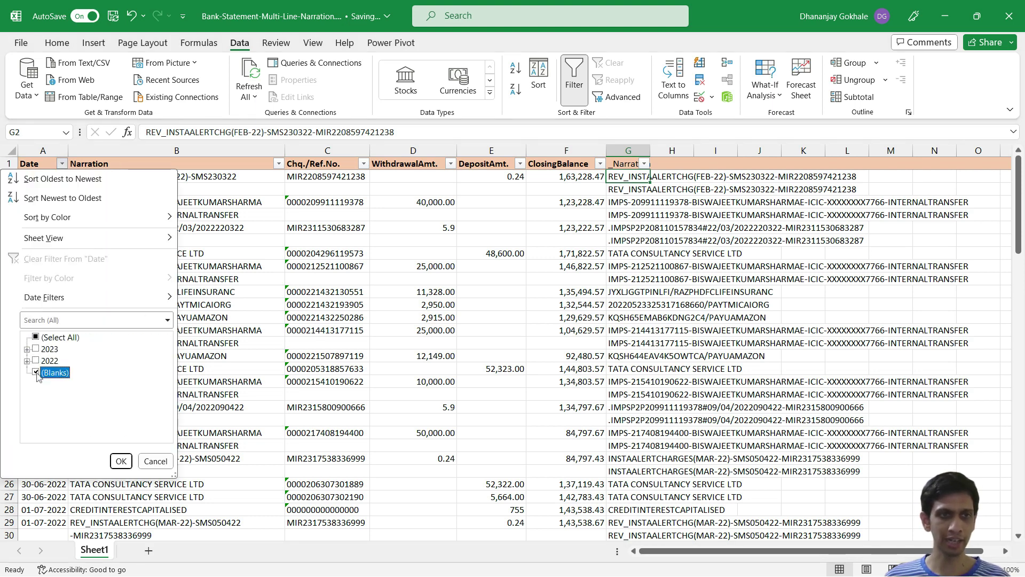
# Filter to blank dates and delete all visible continuation rows as entire sheet rows
pyautogui.click(120, 461)
pyautogui.click(88, 176)
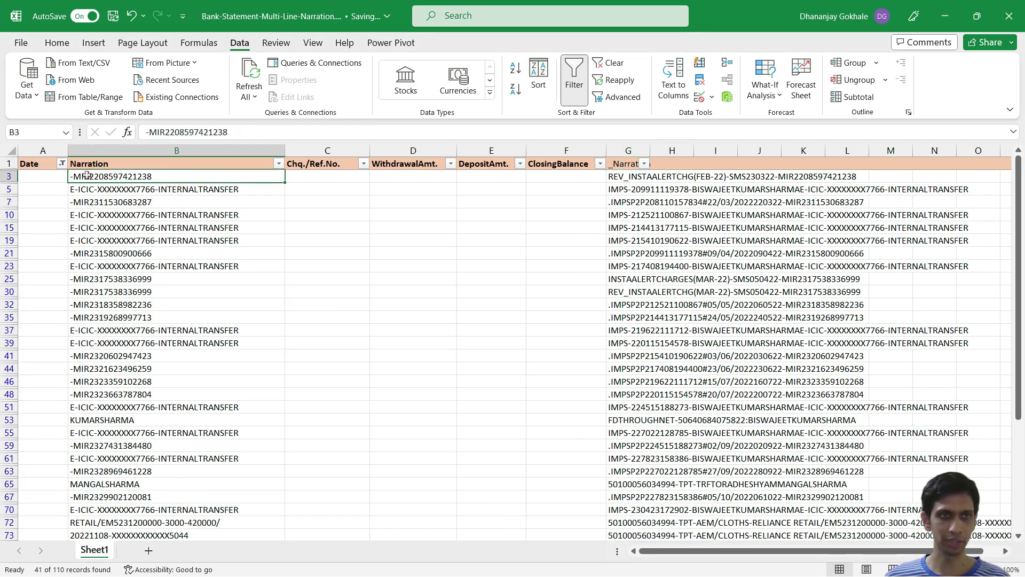
pyautogui.click(90, 226)
pyautogui.click(90, 178)
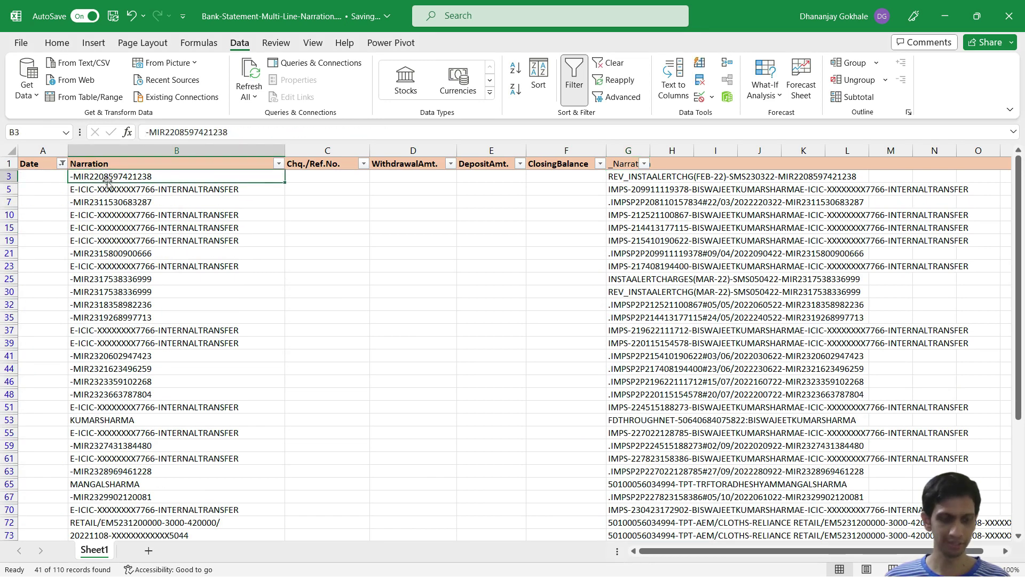
pyautogui.hotkey('ctrl', 'shift', 'Down')
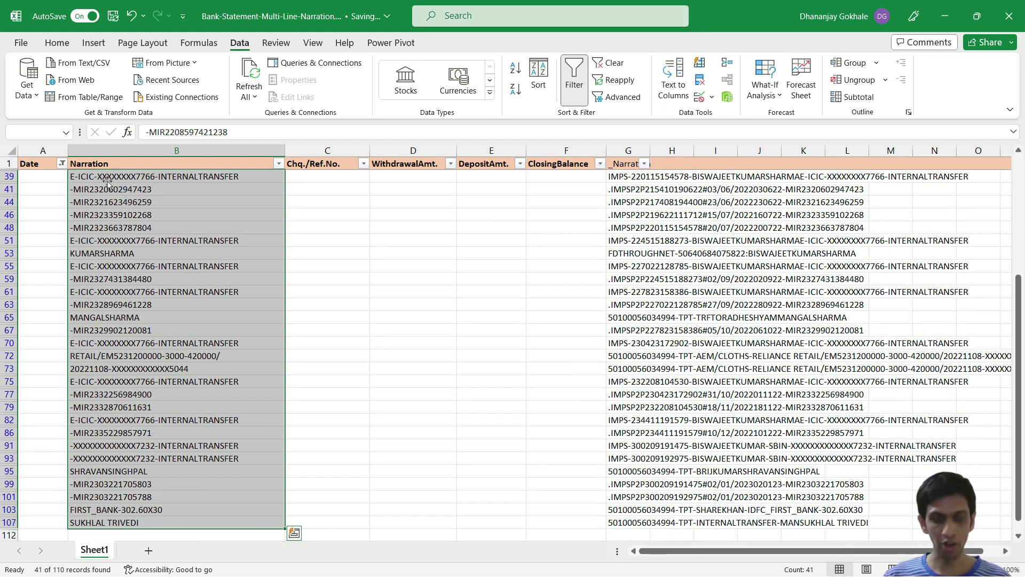
pyautogui.hotkey('alt', ';')
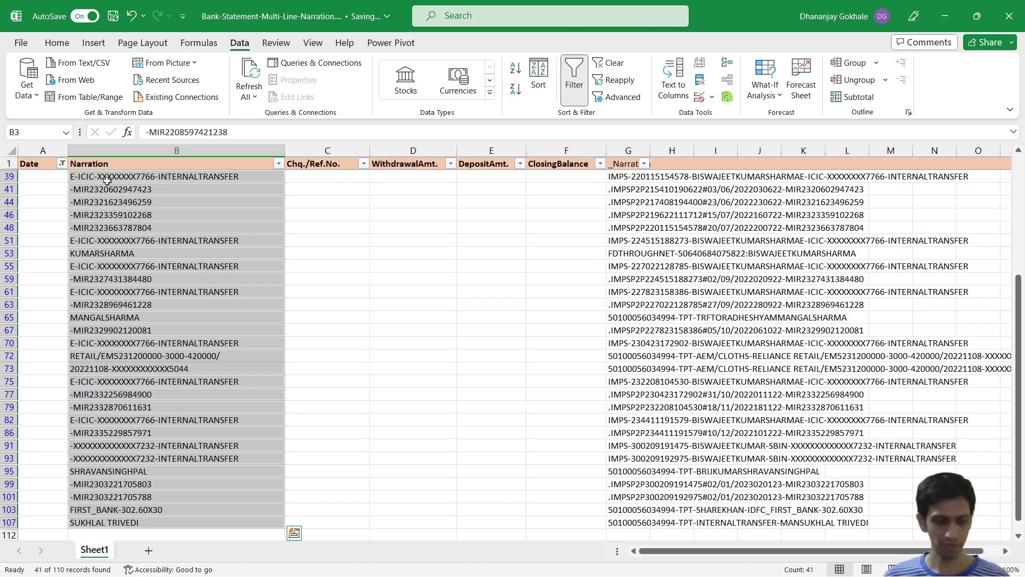
pyautogui.hotkey('ctrl', '-')
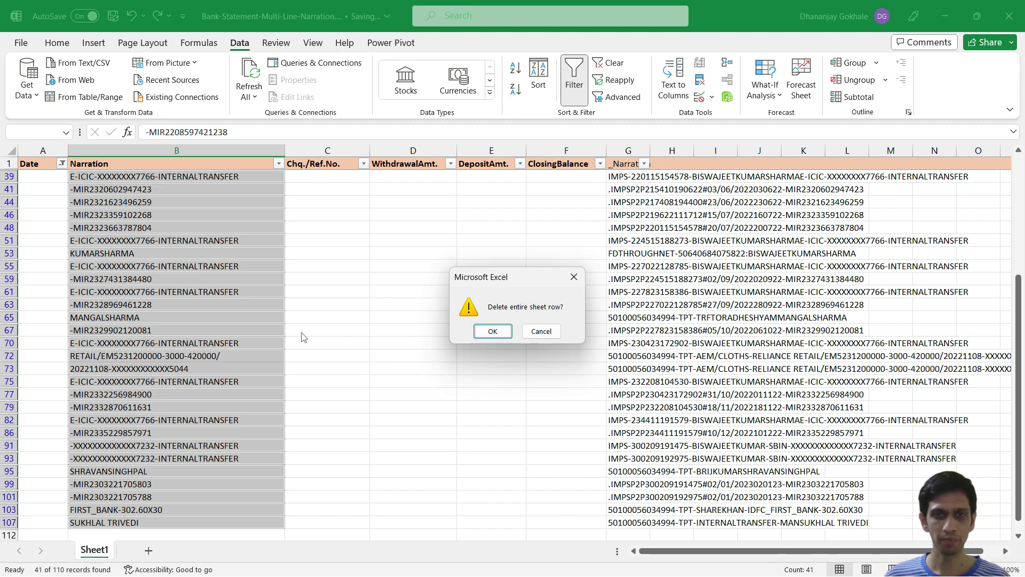
pyautogui.click(484, 331)
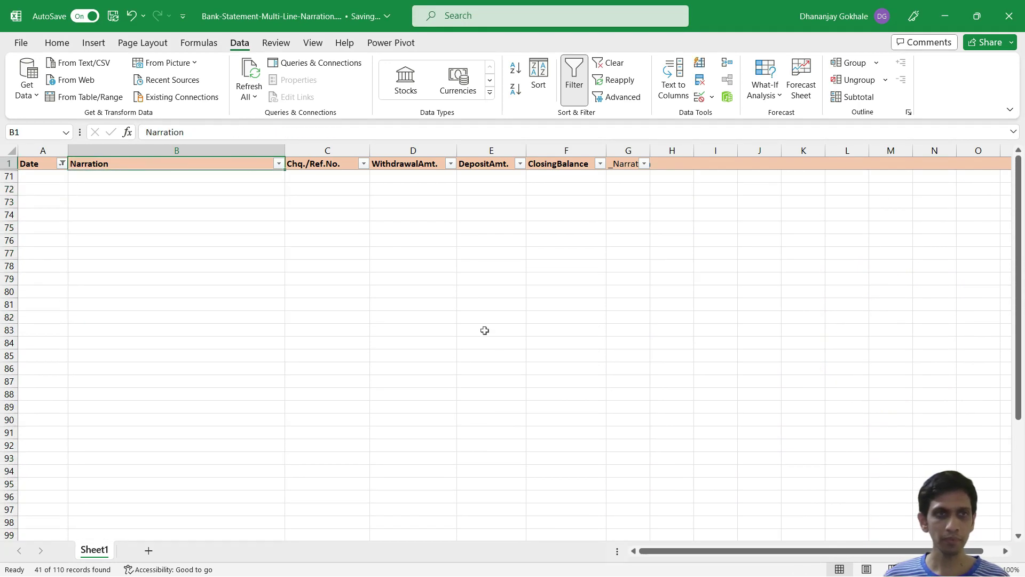
# Clear the filter from the Date column so every transaction shows again
pyautogui.press('Left')
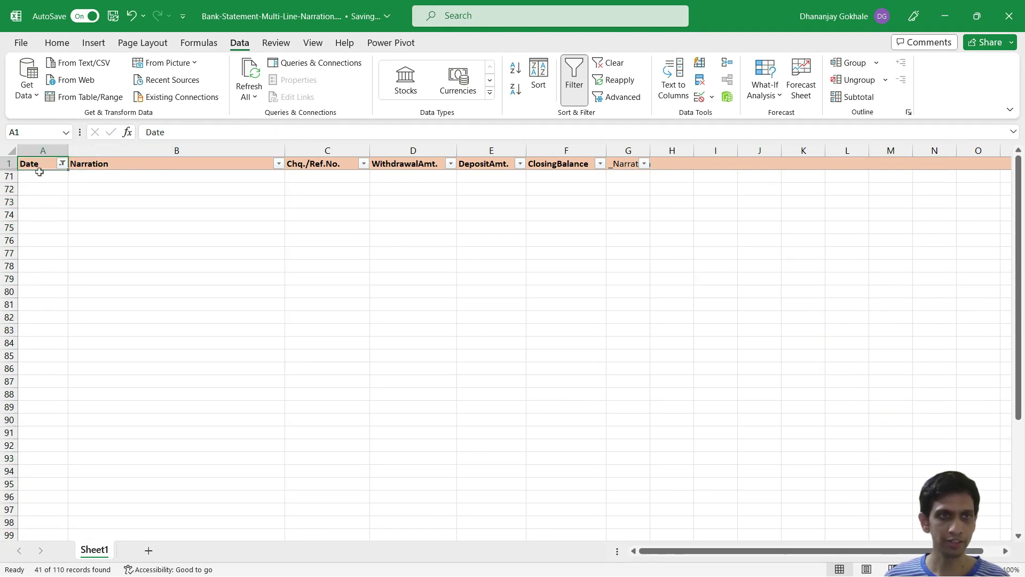
pyautogui.click(62, 165)
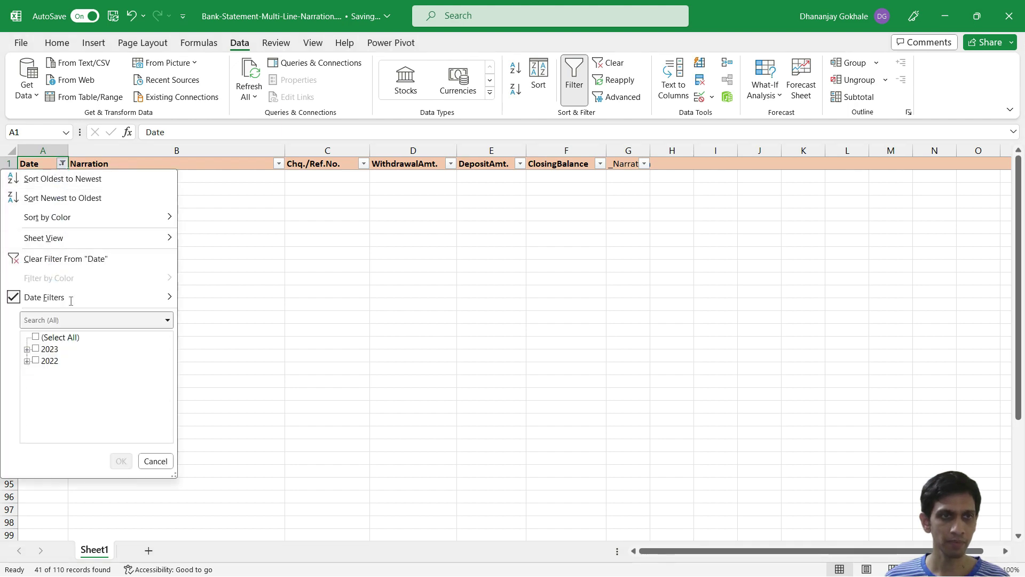
pyautogui.click(53, 259)
# Copy the combined _Narration values and paste them over the Narration column starting at B2
pyautogui.click(188, 203)
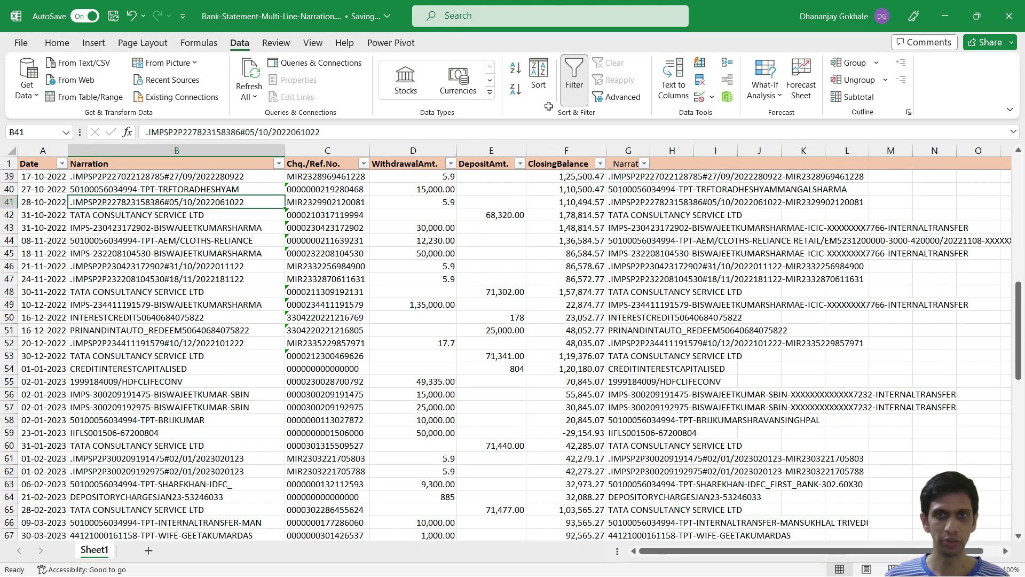
pyautogui.click(623, 174)
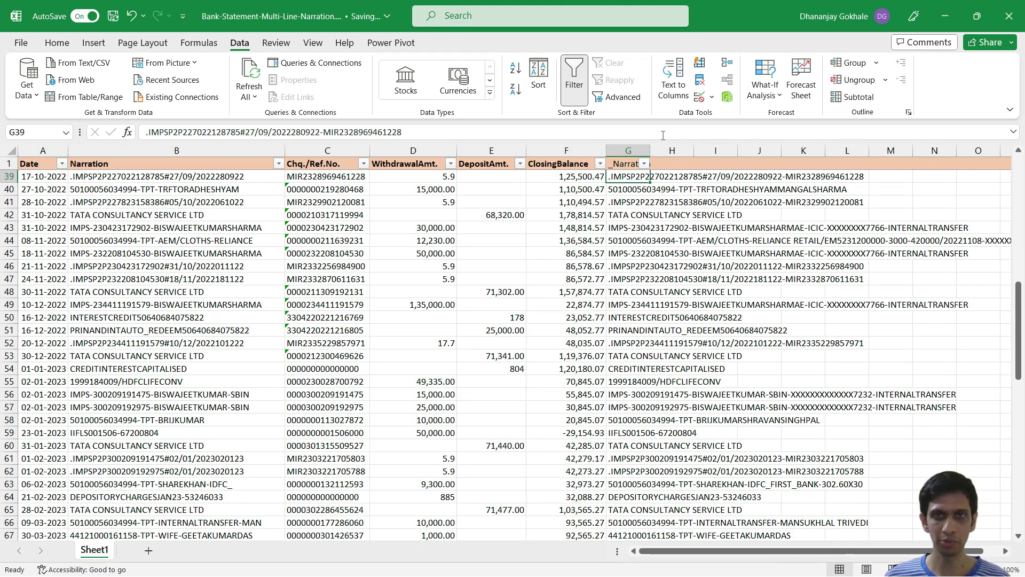
pyautogui.press('Up')
pyautogui.press('Up')
pyautogui.press('Up')
pyautogui.hotkey('ctrl', 'Up')
pyautogui.press('Down')
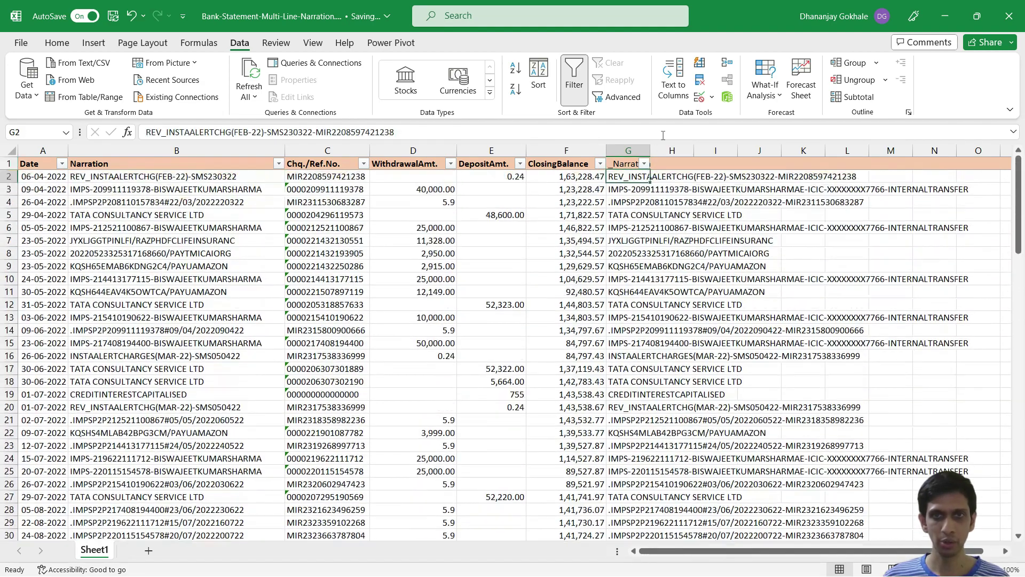
pyautogui.hotkey('ctrl', 'shift', 'Down')
pyautogui.hotkey('ctrl', 'c')
pyautogui.press('Left')
pyautogui.press('Left')
pyautogui.press('Left')
pyautogui.press('Left')
pyautogui.press('Left')
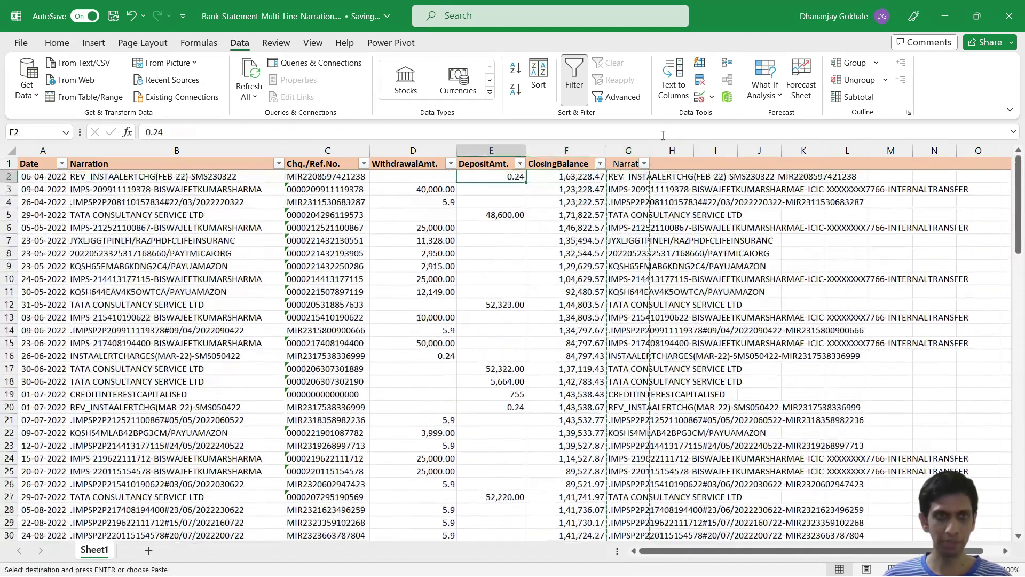
pyautogui.hotkey('ctrl', 'v')
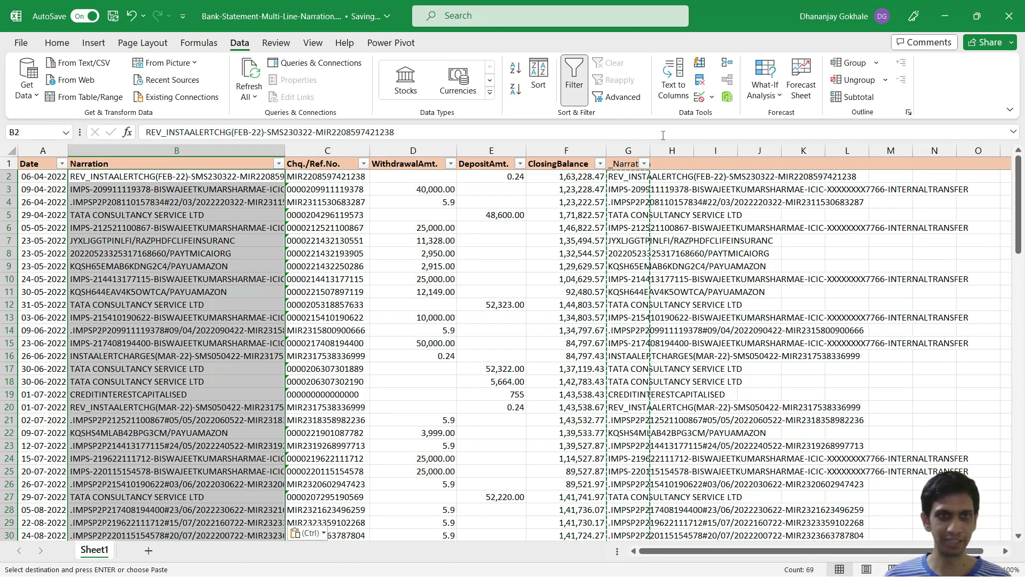
# Delete the helper _Narration column G and return to the top of the table
pyautogui.click(218, 200)
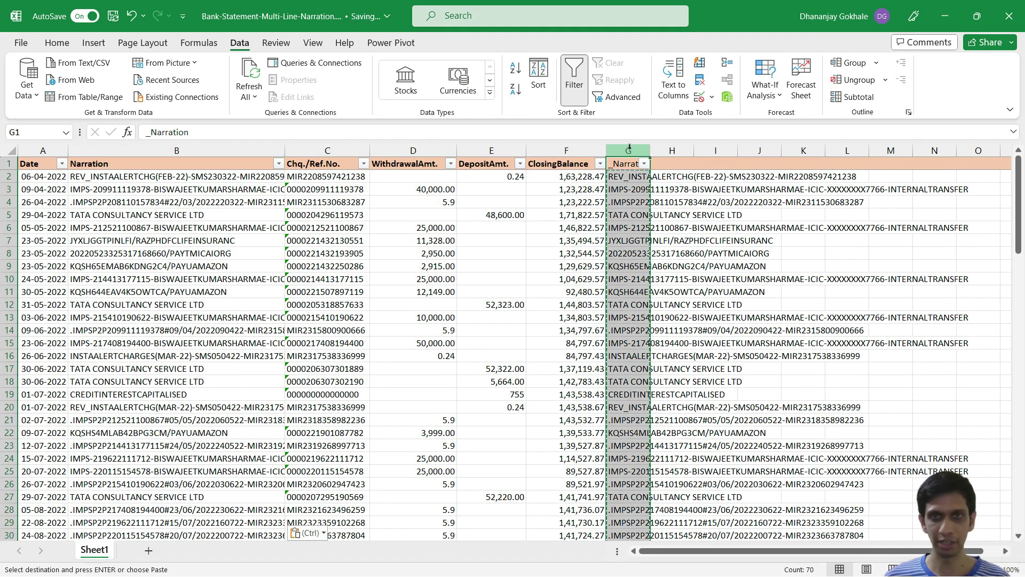
pyautogui.hotkey('ctrl', '-')
pyautogui.press('Left')
pyautogui.press('Left')
pyautogui.press('Left')
pyautogui.press('Left')
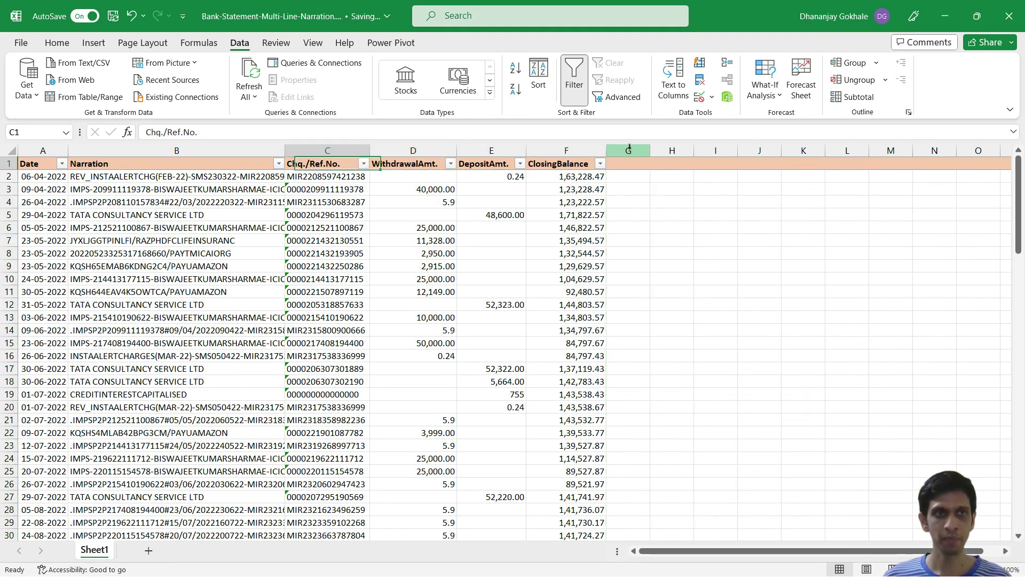
pyautogui.press('Left')
pyautogui.press('Left')
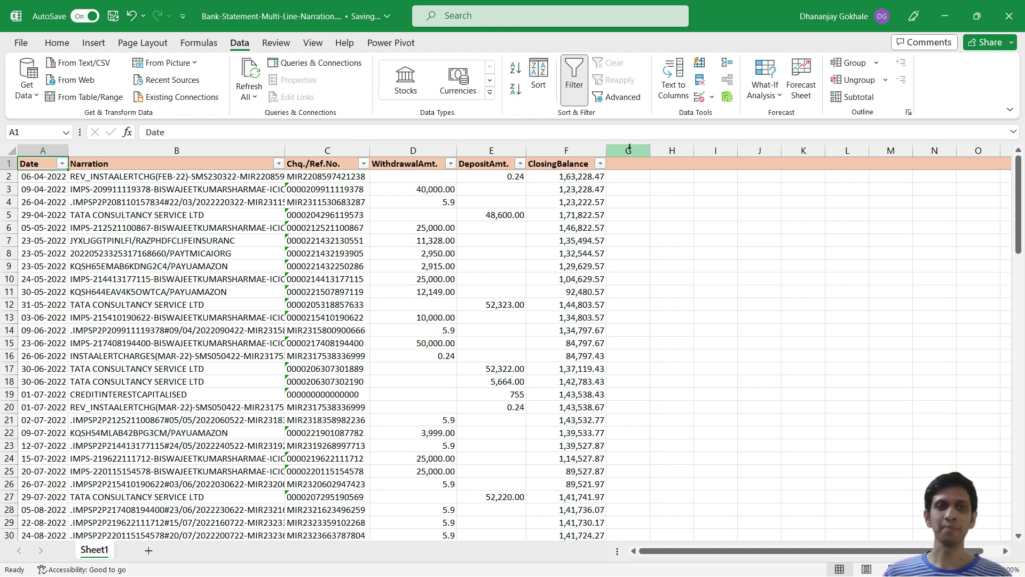